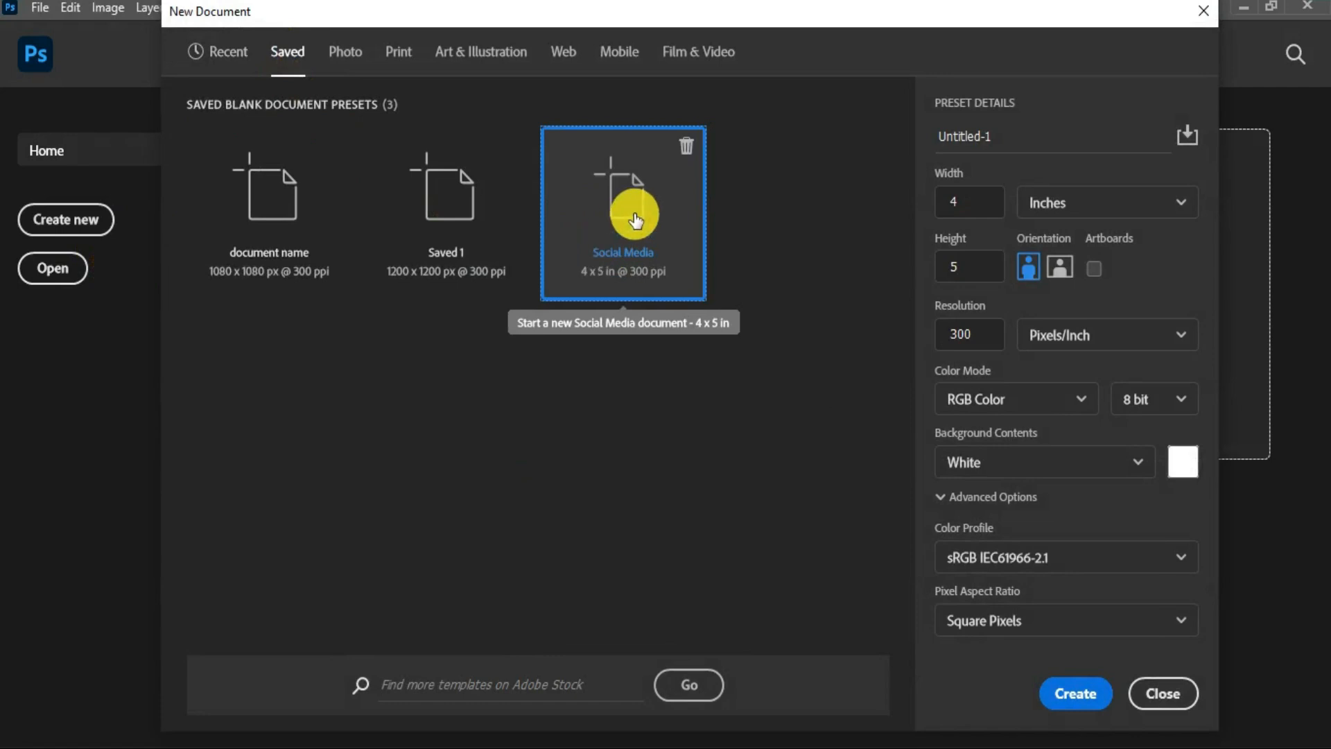
- Name the new 4 x 5 inch, 300 ppi RGB document Social Media and create it with a white background
{"action": "left_click", "coordinate": [1019, 135]}
{"action": "key", "text": "BackSpace"}
{"action": "type", "text": "Social Media"}
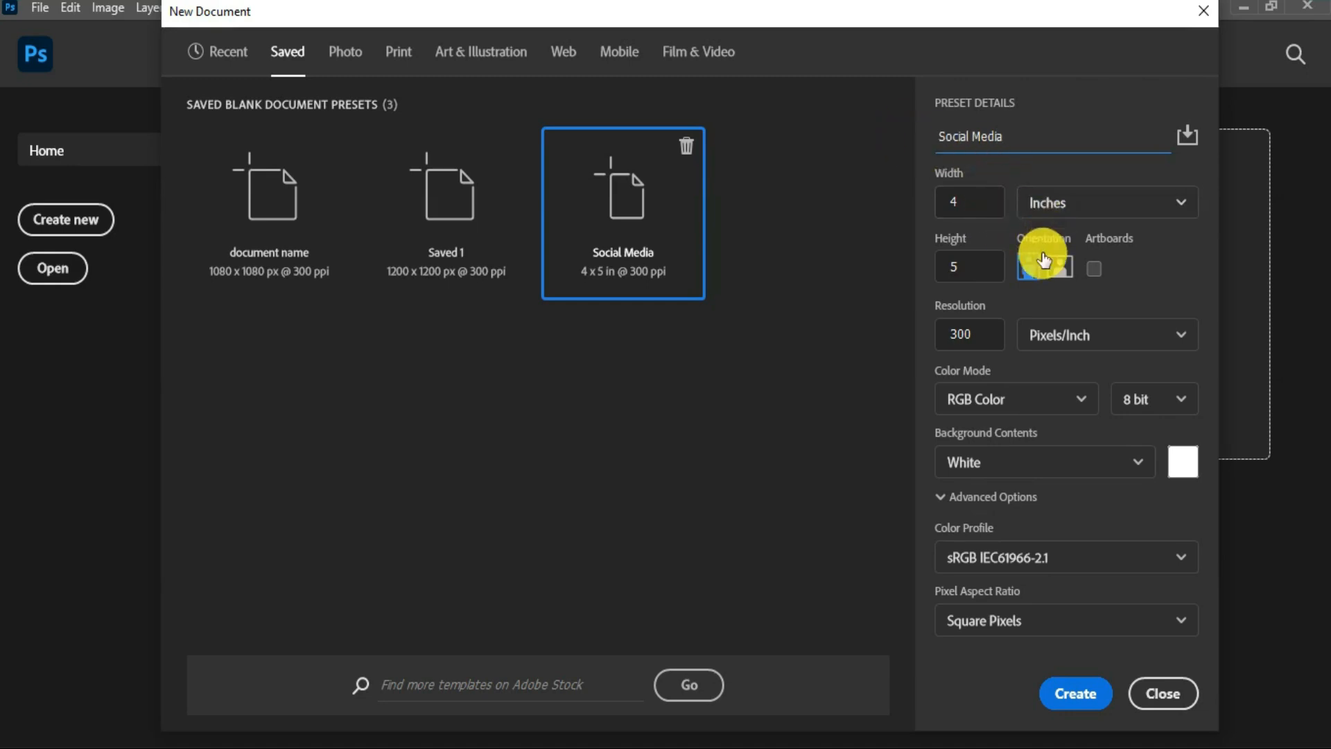
{"action": "left_click", "coordinate": [1075, 692]}
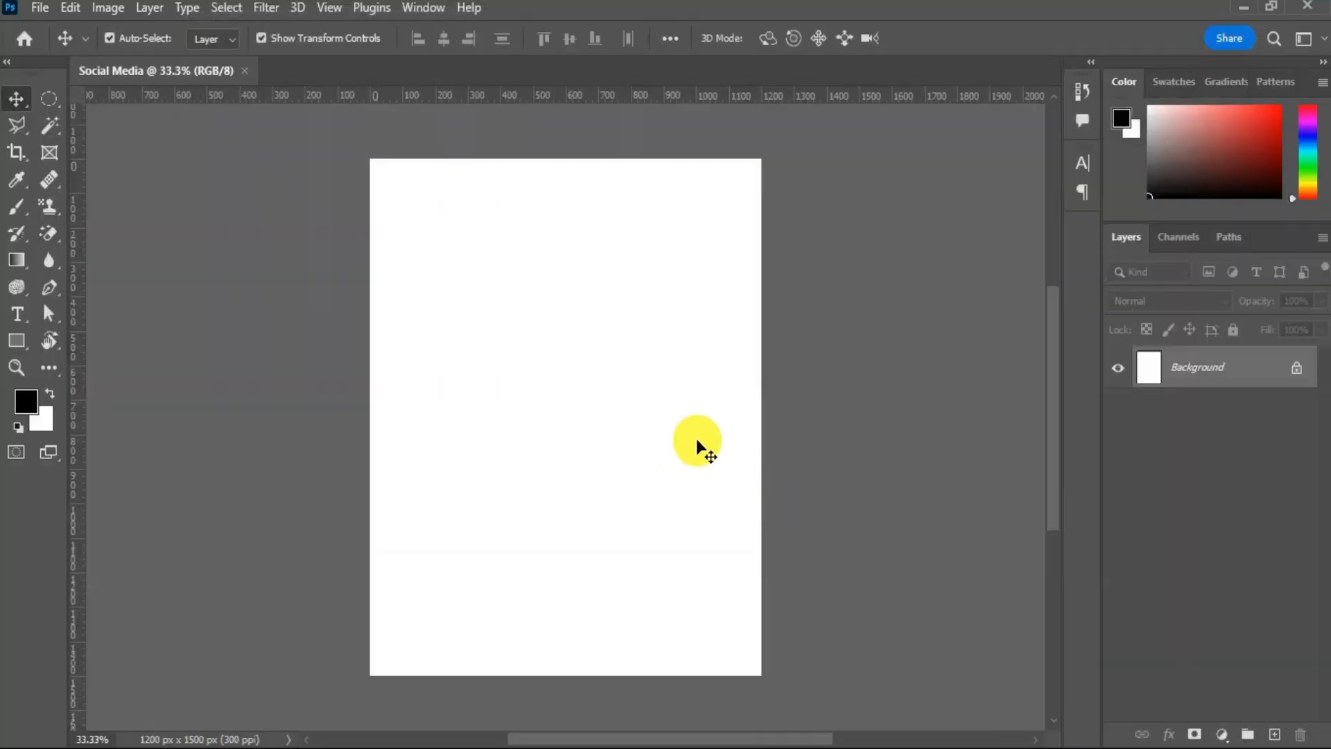
- Place the red balloons Background image so it fills the canvas
{"action": "scroll", "coordinate": [645, 432], "scroll_direction": "up", "scroll_amount": 1}
{"action": "left_click_drag", "start_coordinate": [527, 745], "coordinate": [566, 422]}
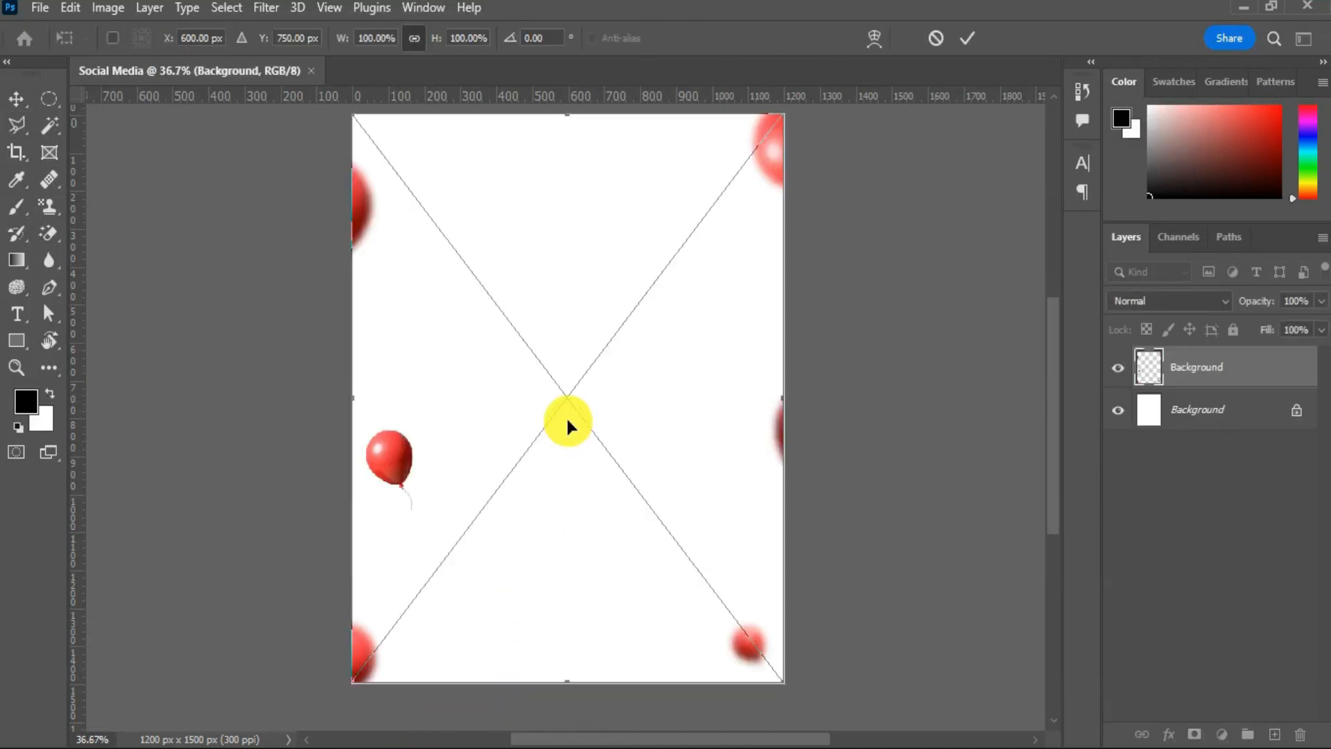
{"action": "left_click", "coordinate": [894, 312]}
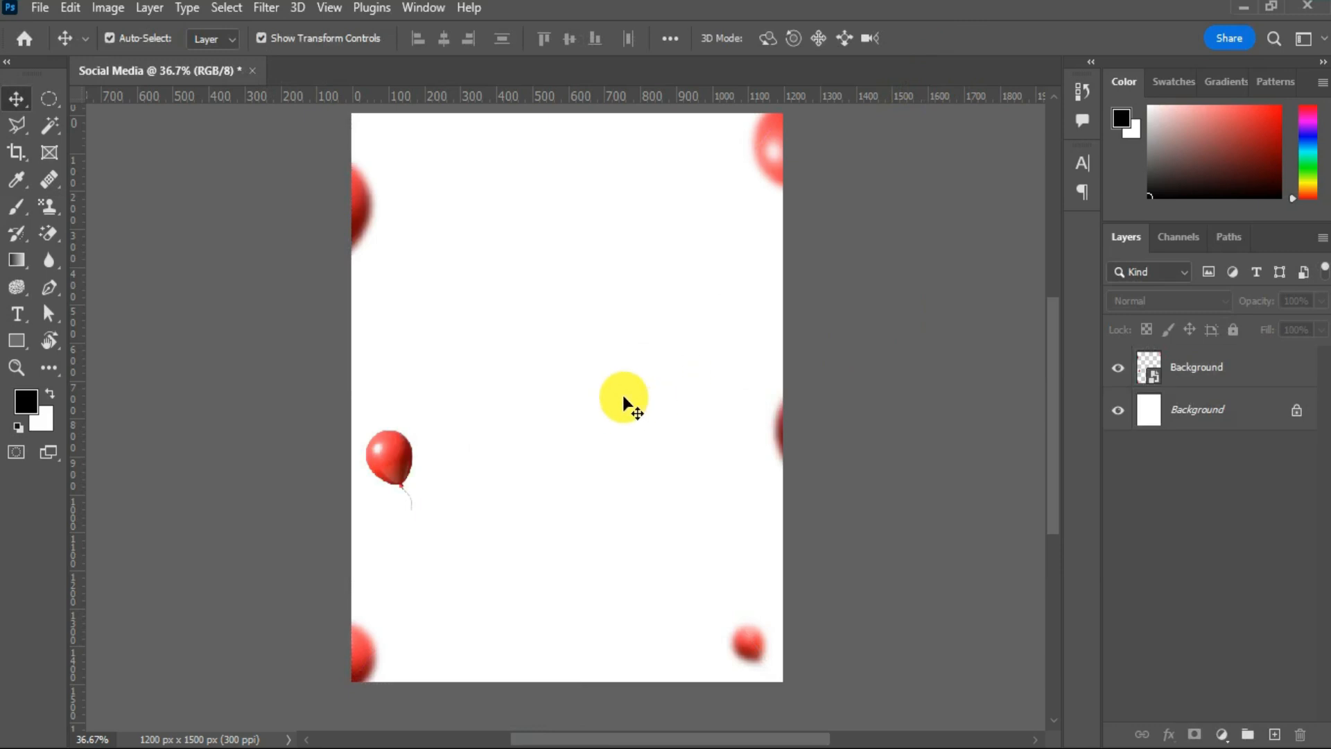
- Place the Camera Aperture image on the canvas and move it up by about 130 px
{"action": "left_click_drag", "start_coordinate": [554, 745], "coordinate": [551, 467]}
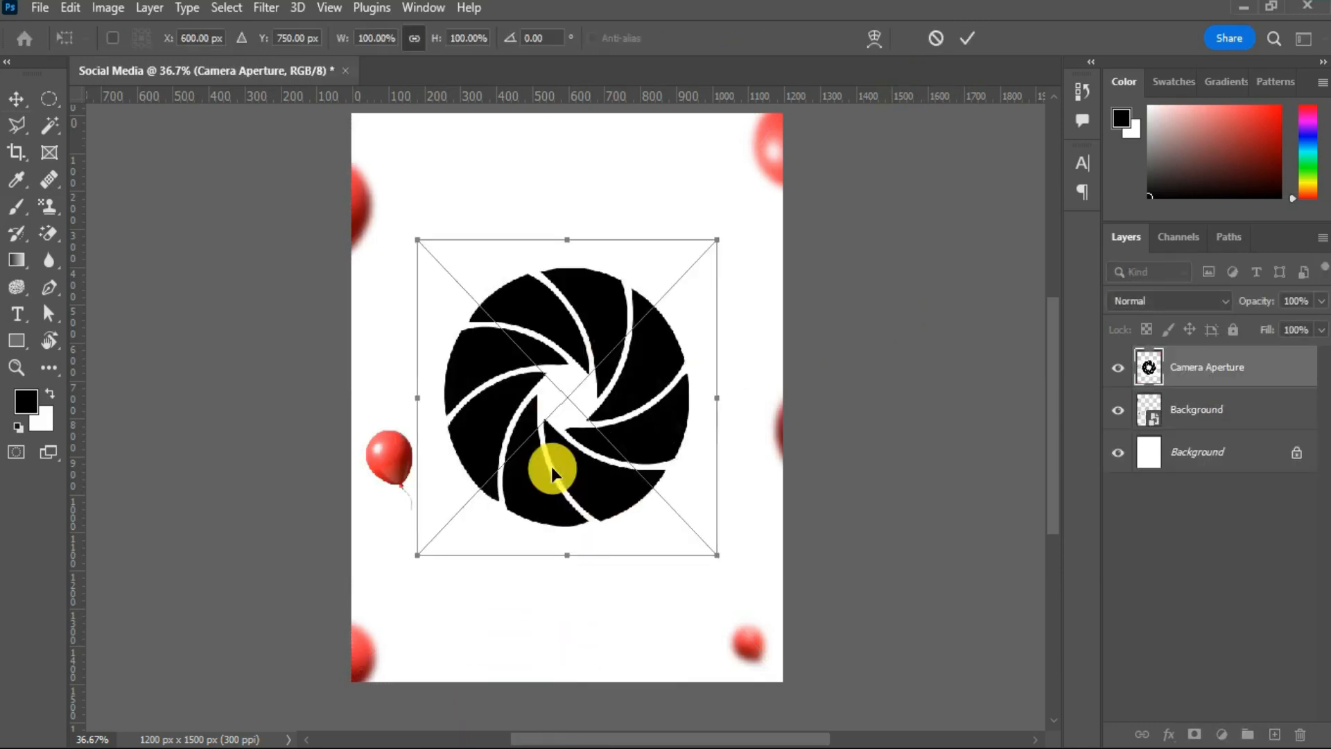
{"action": "left_click", "coordinate": [967, 38]}
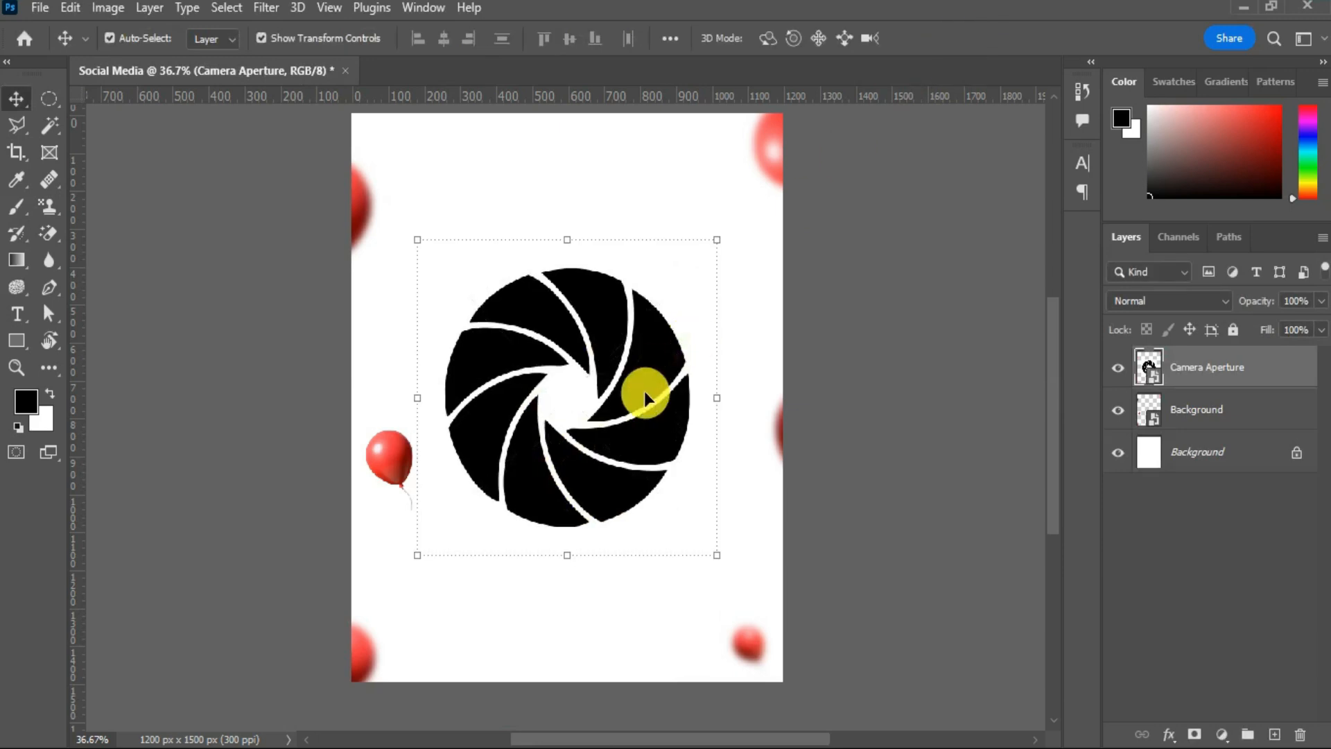
{"action": "key", "text": "shift+Up"}
{"action": "key", "text": "shift+Up"}
{"action": "key", "text": "shift+Up"}
{"action": "key", "text": "shift+Up"}
{"action": "key", "text": "shift+Up"}
{"action": "key", "text": "shift+Up"}
{"action": "key", "text": "shift+Up"}
{"action": "key", "text": "shift+Up"}
{"action": "key", "text": "shift+Up"}
{"action": "key", "text": "shift+Up"}
{"action": "key", "text": "shift+Up"}
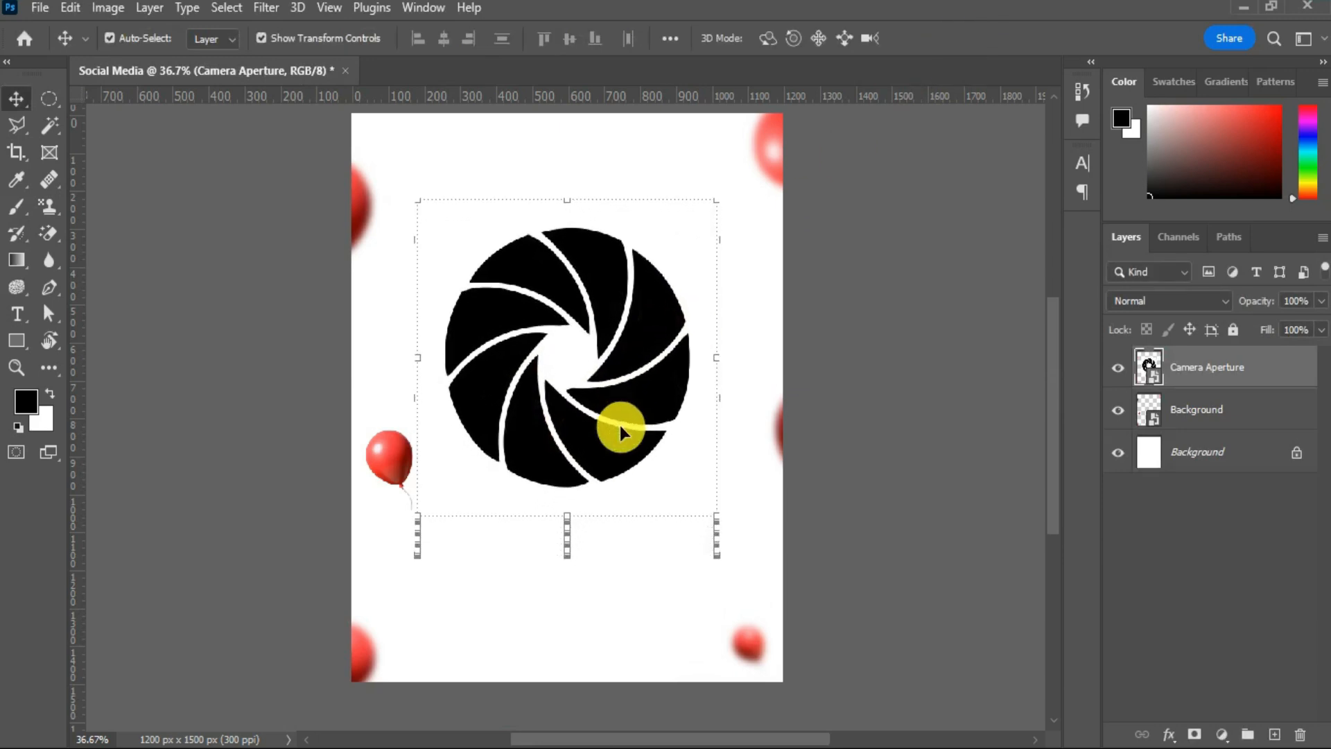
{"action": "key", "text": "shift+Up"}
{"action": "key", "text": "shift+Up"}
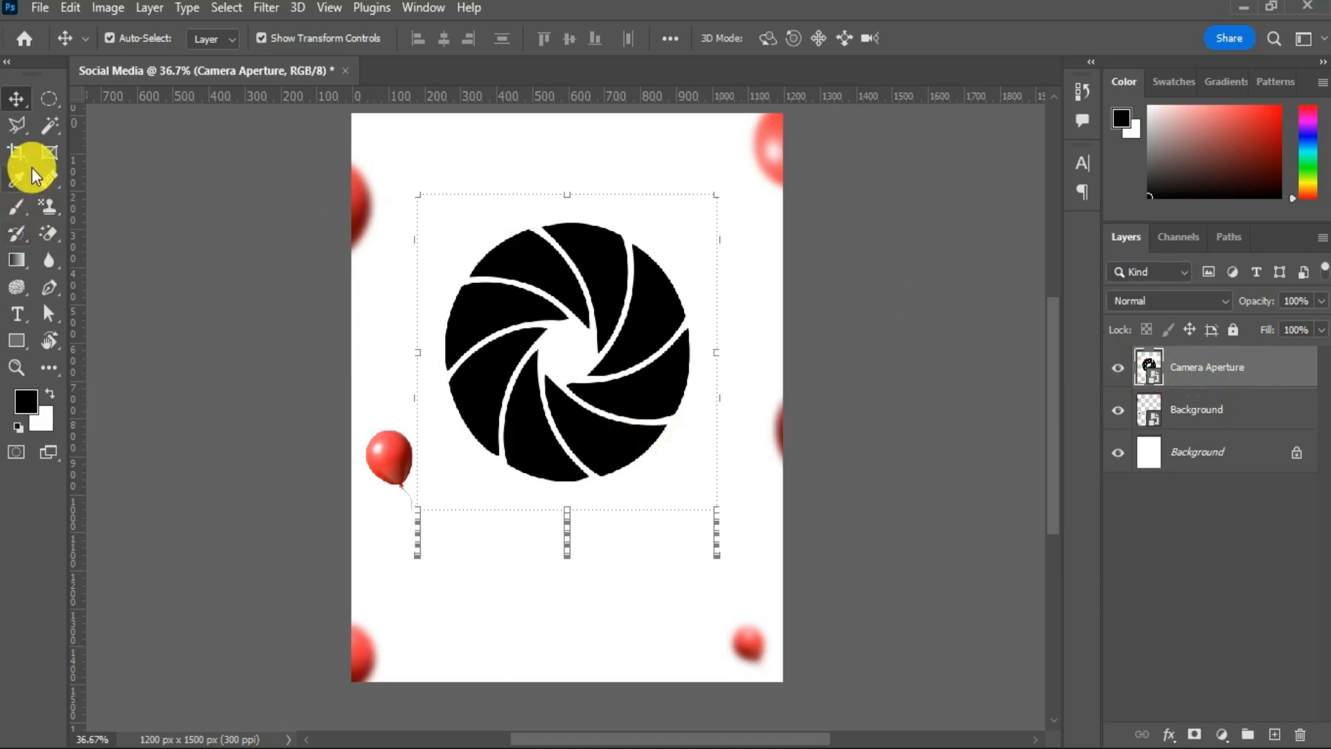
- Select the aperture's upper-left blade with the Magic Wand and cover it with a solid color fill, dd2b2e, sampled from the balloon
{"action": "left_click", "coordinate": [49, 130]}
{"action": "left_click", "coordinate": [144, 172]}
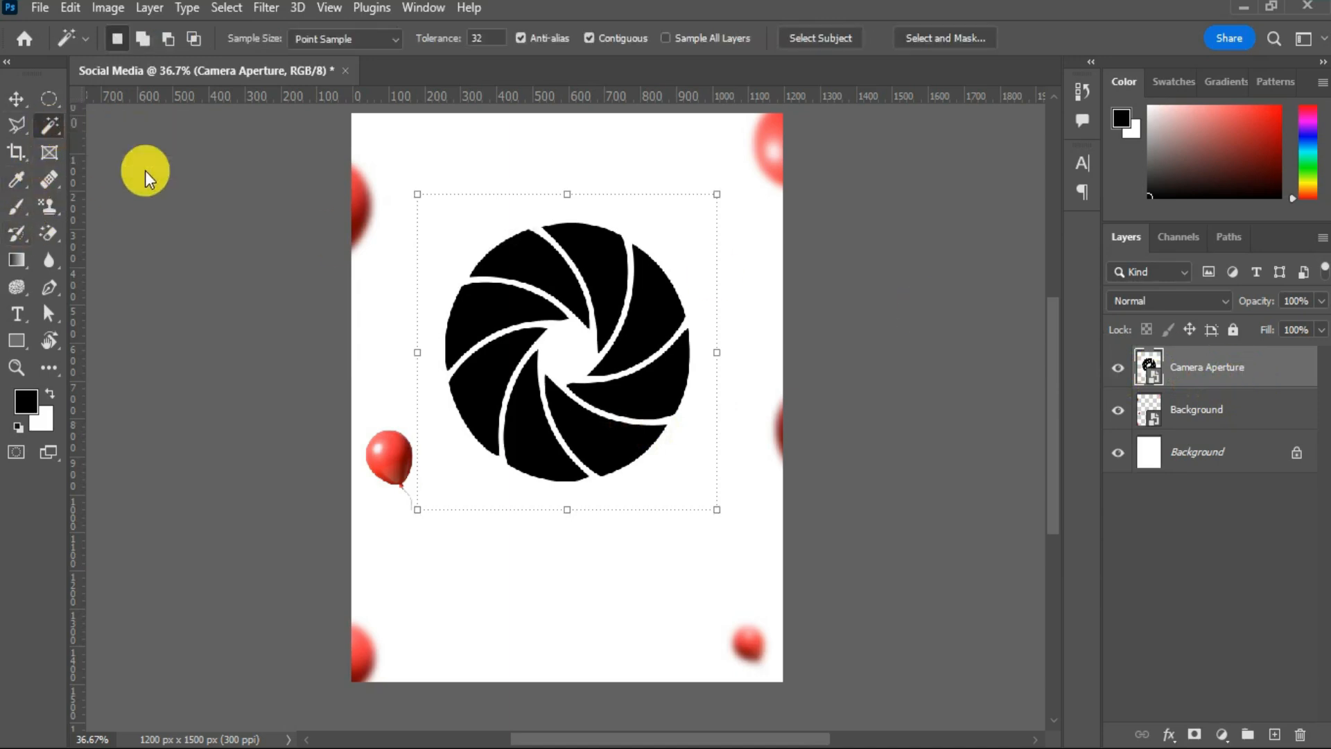
{"action": "left_click", "coordinate": [546, 269]}
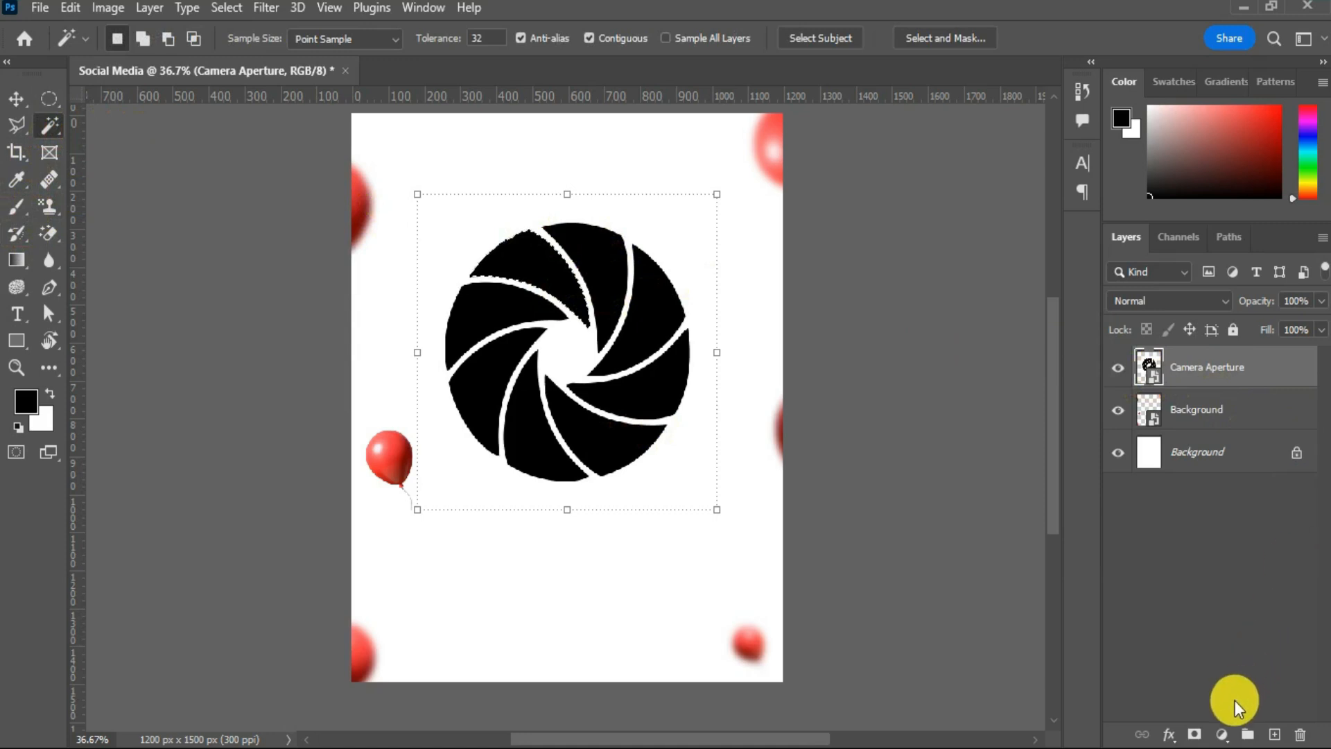
{"action": "left_click", "coordinate": [1222, 733]}
{"action": "left_click", "coordinate": [1218, 365]}
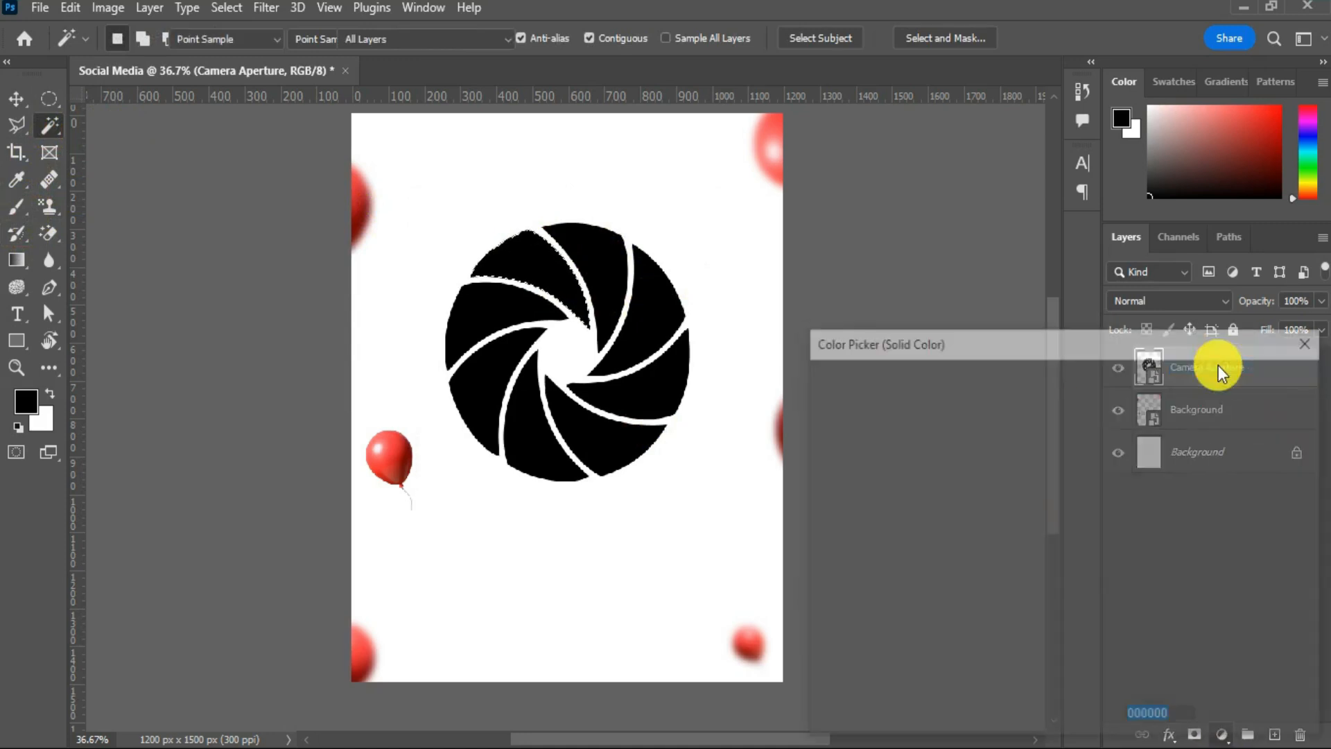
{"action": "left_click", "coordinate": [392, 442]}
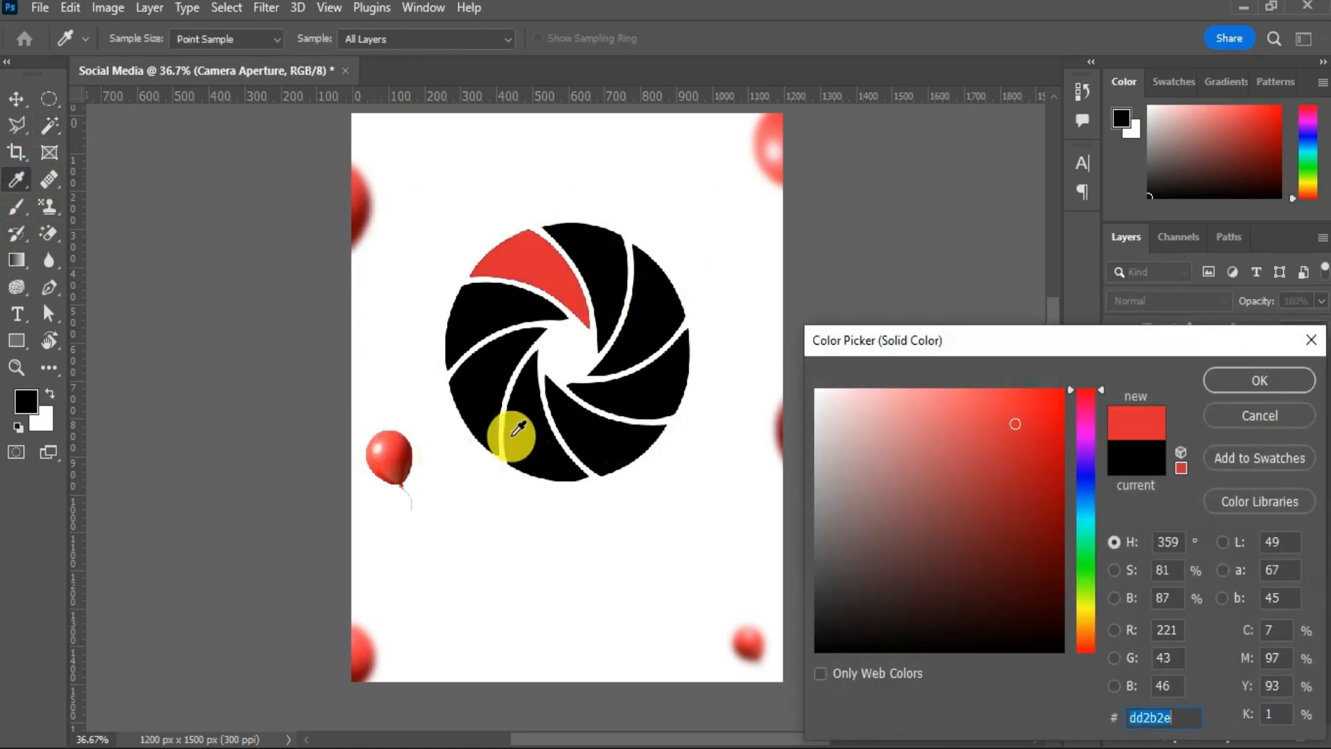
{"action": "left_click", "coordinate": [1223, 383]}
- Select the top blade on the Camera Aperture layer and add a dark red solid color fill, 980a09, sampled from the balloon
{"action": "key", "text": "w"}
{"action": "left_click", "coordinate": [1182, 409]}
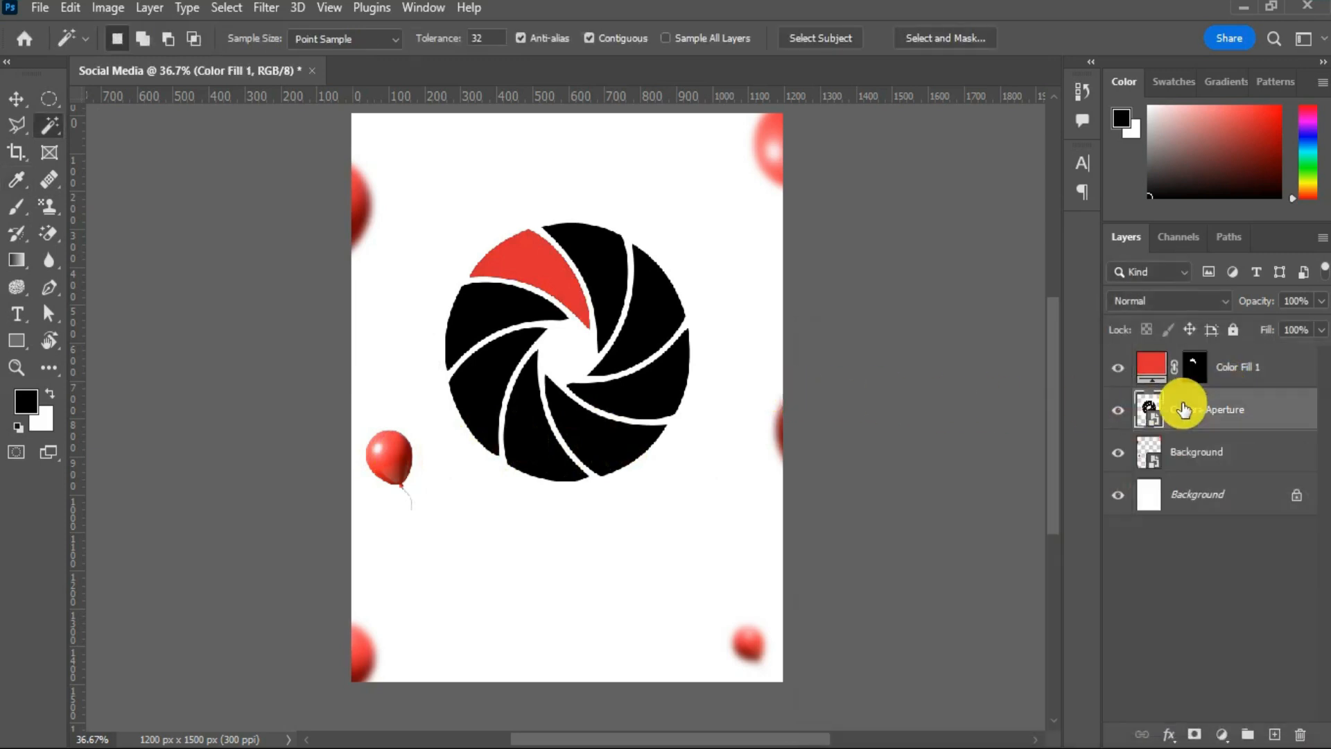
{"action": "left_click", "coordinate": [614, 264]}
{"action": "left_click", "coordinate": [1222, 733]}
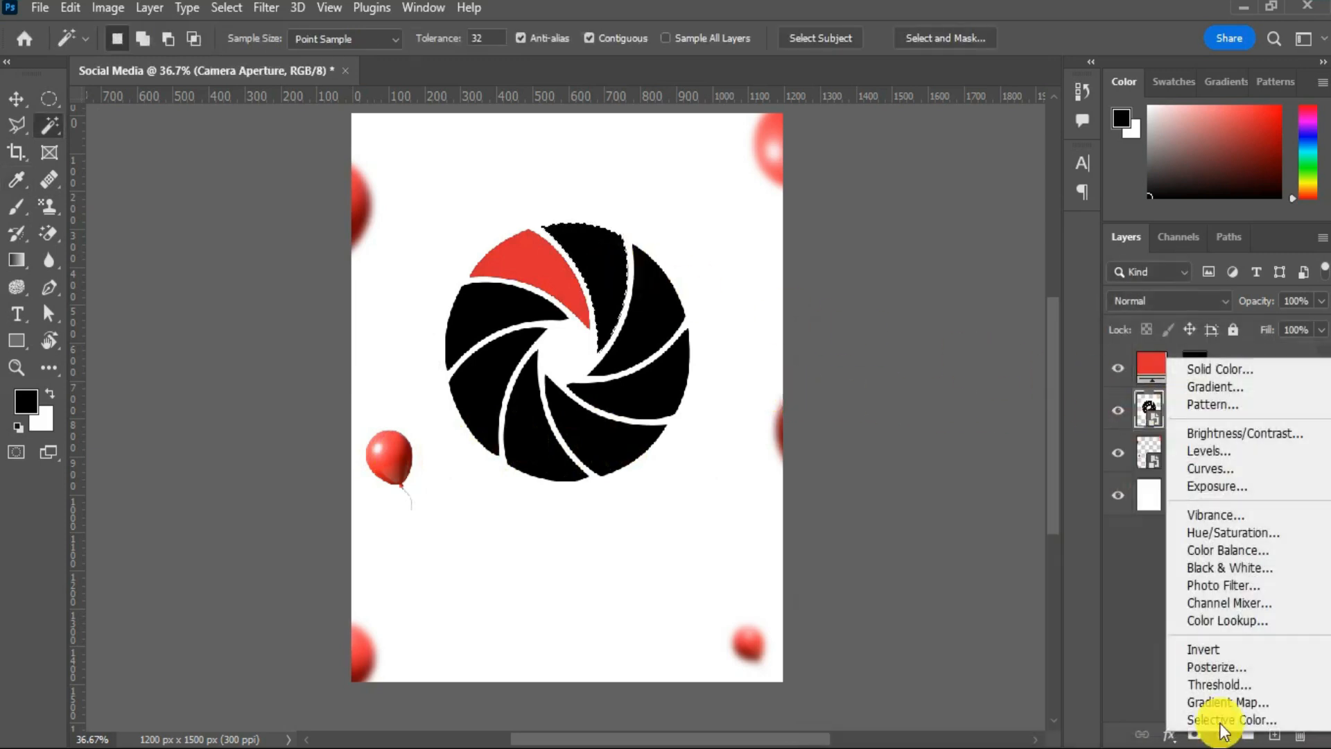
{"action": "left_click", "coordinate": [1223, 371]}
{"action": "left_click", "coordinate": [401, 466]}
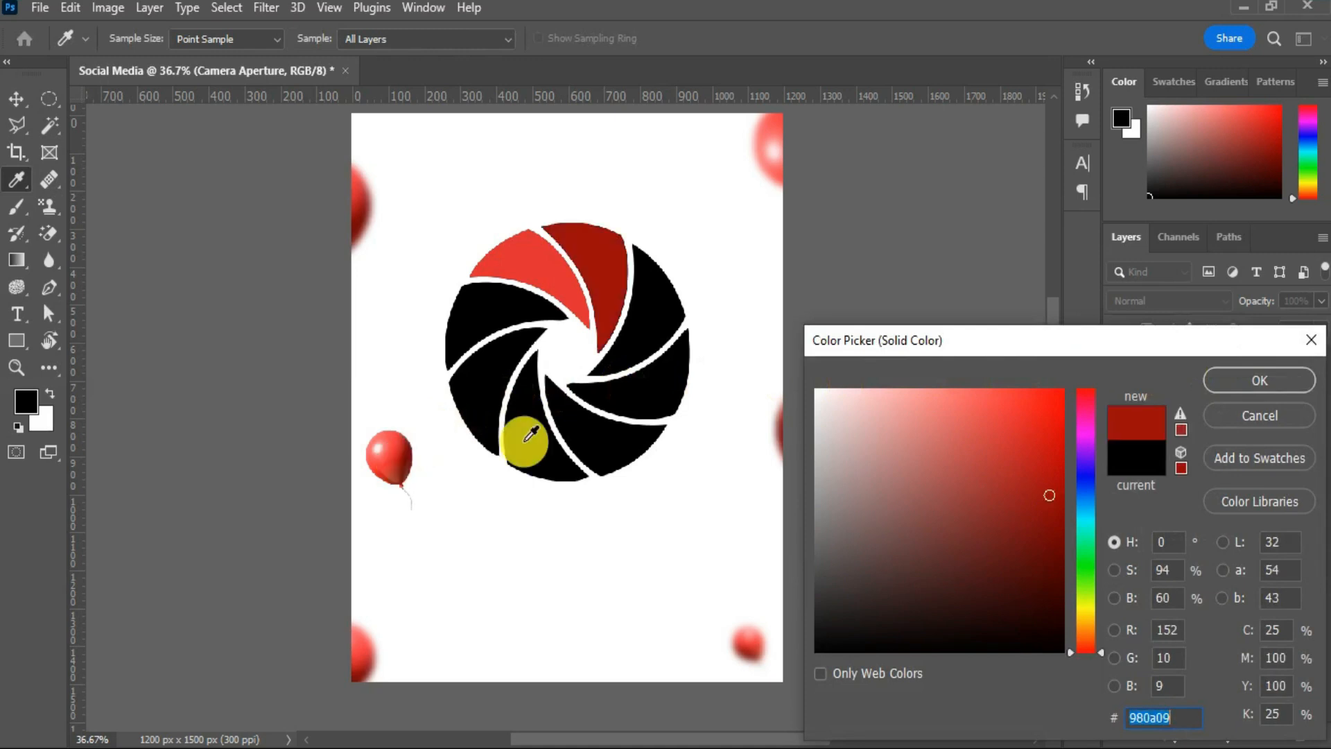
{"action": "left_click", "coordinate": [1278, 381]}
- Select the aperture's upper-right blade and add a bright red solid color fill over it
{"action": "left_click", "coordinate": [1263, 447]}
{"action": "left_click", "coordinate": [648, 321]}
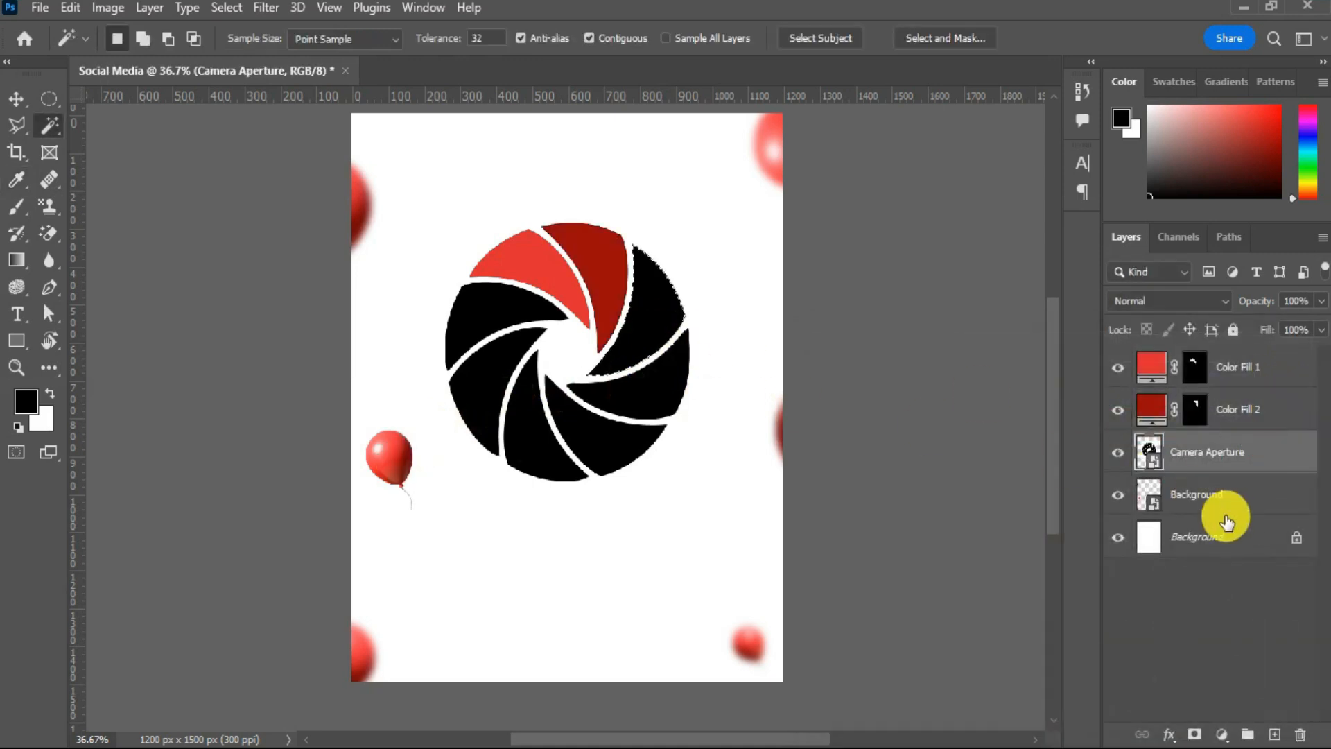
{"action": "left_click", "coordinate": [1222, 734]}
{"action": "left_click", "coordinate": [1246, 364]}
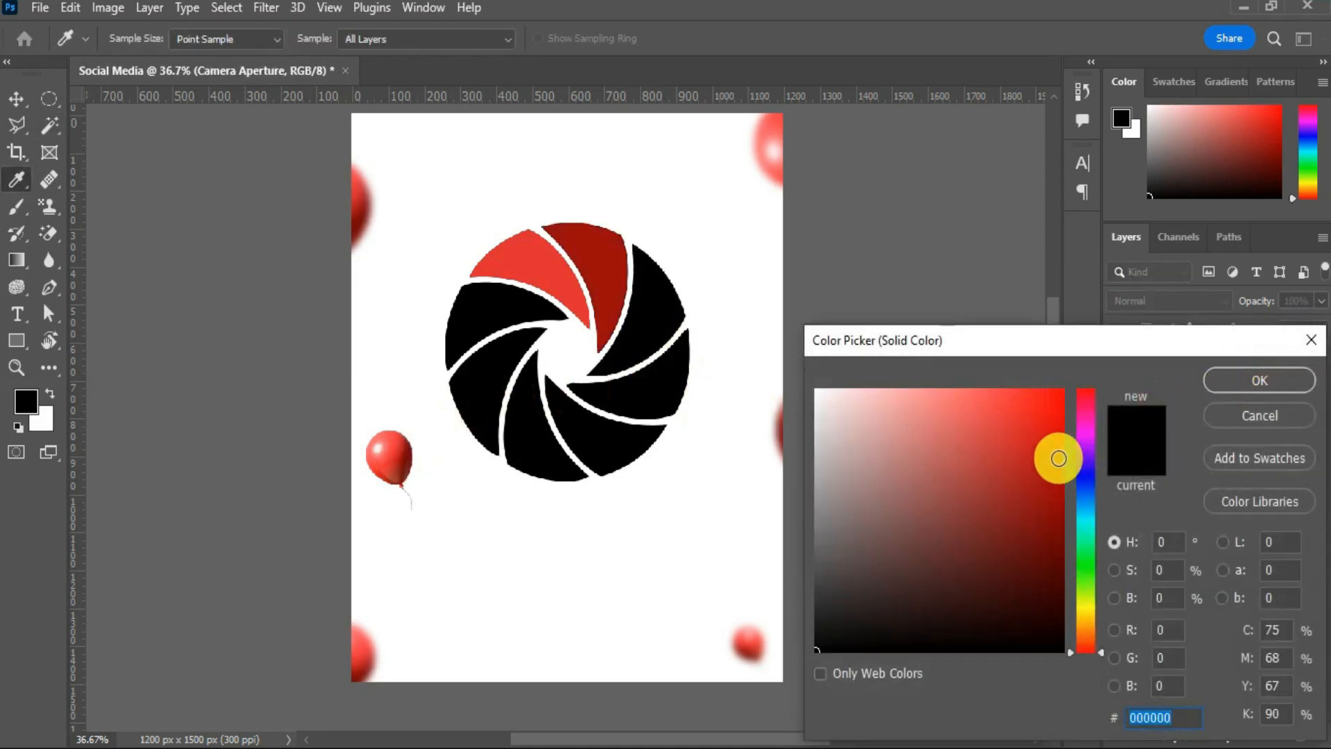
{"action": "left_click", "coordinate": [1058, 415]}
{"action": "left_click", "coordinate": [1259, 379]}
- Select the aperture's right-hand blade below the bright red one and add a light red solid color fill, ed5654
{"action": "left_click", "coordinate": [1219, 493]}
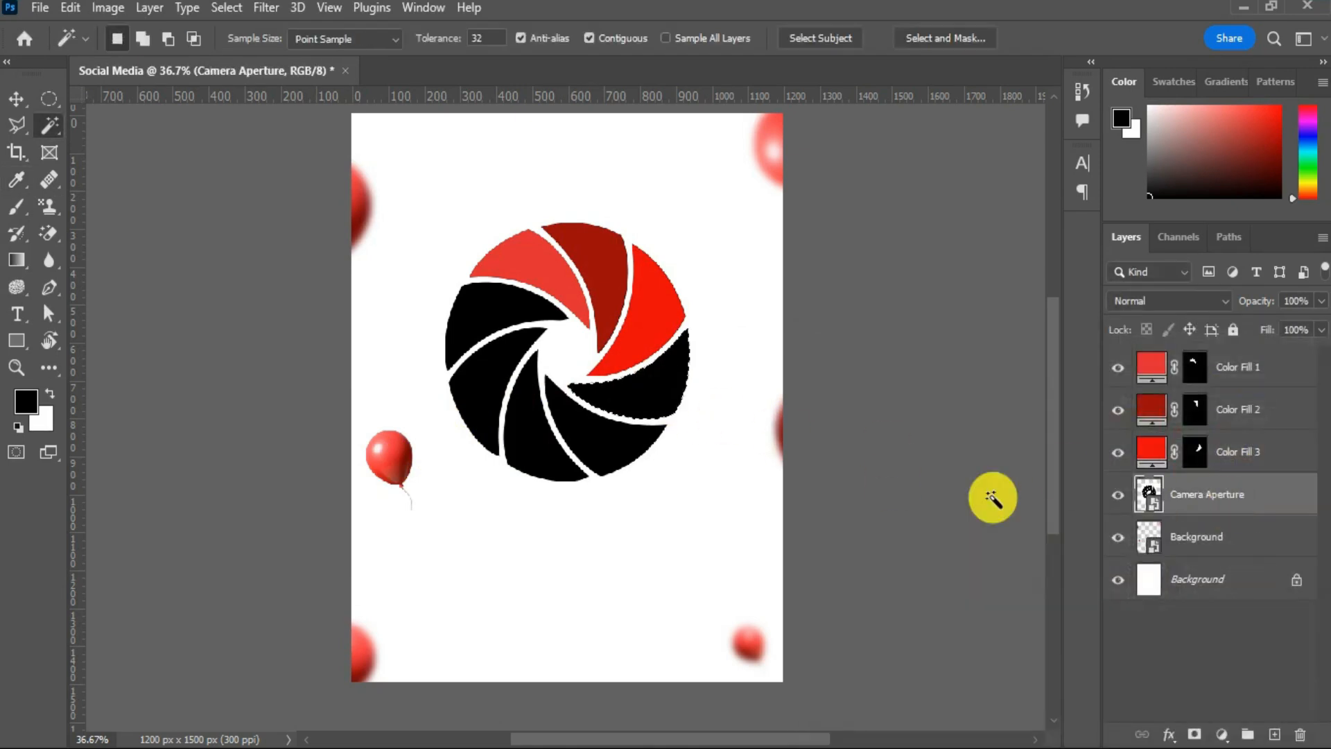
{"action": "left_click", "coordinate": [1222, 733]}
{"action": "left_click", "coordinate": [1209, 368]}
{"action": "left_click", "coordinate": [950, 418]}
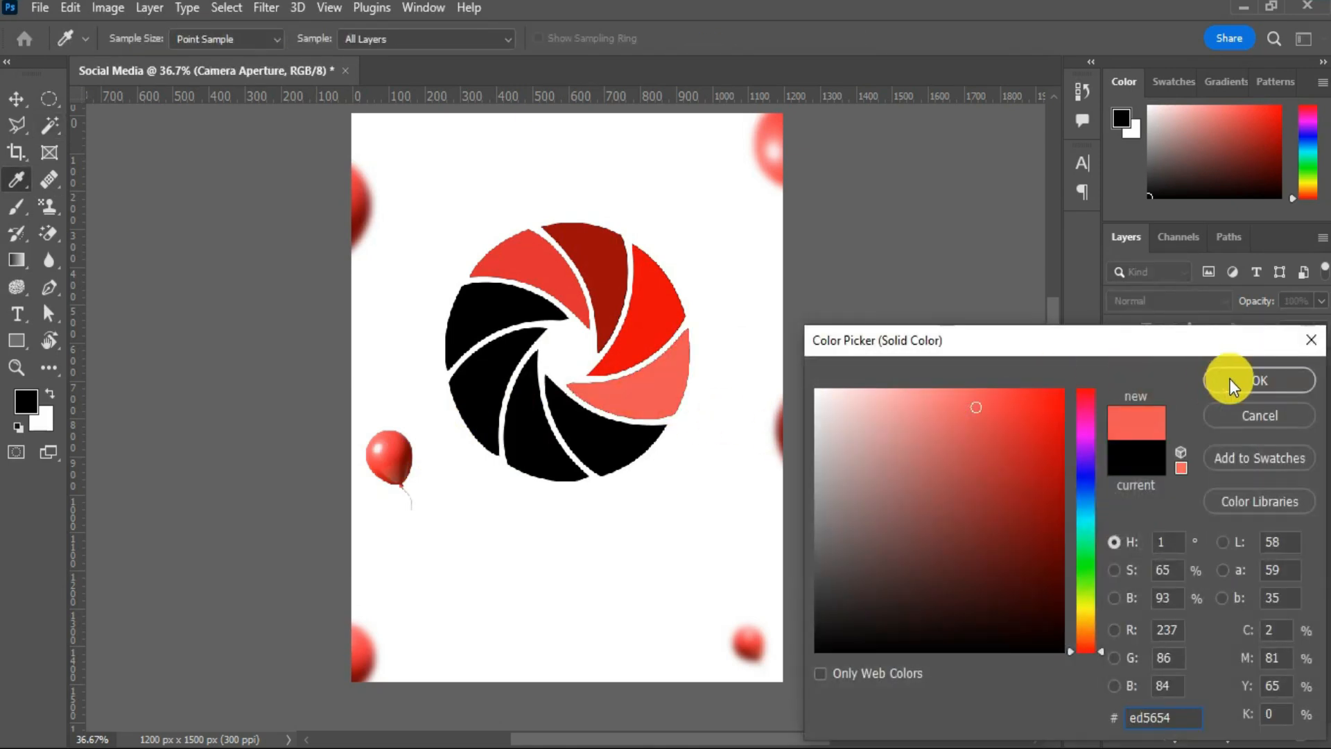
{"action": "left_click", "coordinate": [1229, 379]}
- Select the aperture's lower-right blade and add a very dark red solid color fill, 2a0202
{"action": "left_click", "coordinate": [1246, 534]}
{"action": "left_click", "coordinate": [610, 440]}
{"action": "left_click", "coordinate": [1222, 733]}
{"action": "left_click", "coordinate": [1257, 380]}
{"action": "left_click_drag", "start_coordinate": [1054, 560], "coordinate": [1060, 592]}
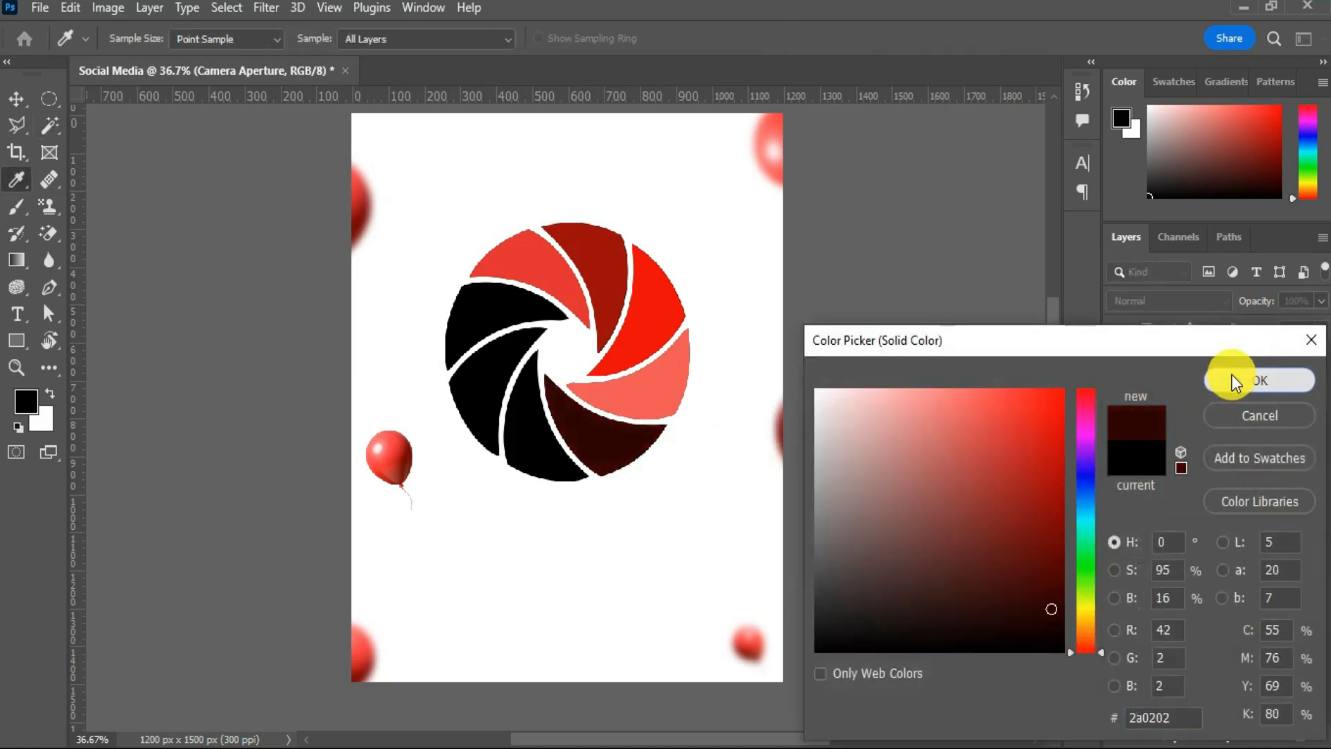
{"action": "left_click", "coordinate": [1231, 380]}
- Select the aperture's bottom blade and add a deep red solid color fill, bf0303
{"action": "left_click", "coordinate": [1227, 577]}
{"action": "left_click", "coordinate": [523, 447]}
{"action": "left_click", "coordinate": [1222, 735]}
{"action": "left_click", "coordinate": [1212, 374]}
{"action": "left_click_drag", "start_coordinate": [1059, 476], "coordinate": [1060, 463]}
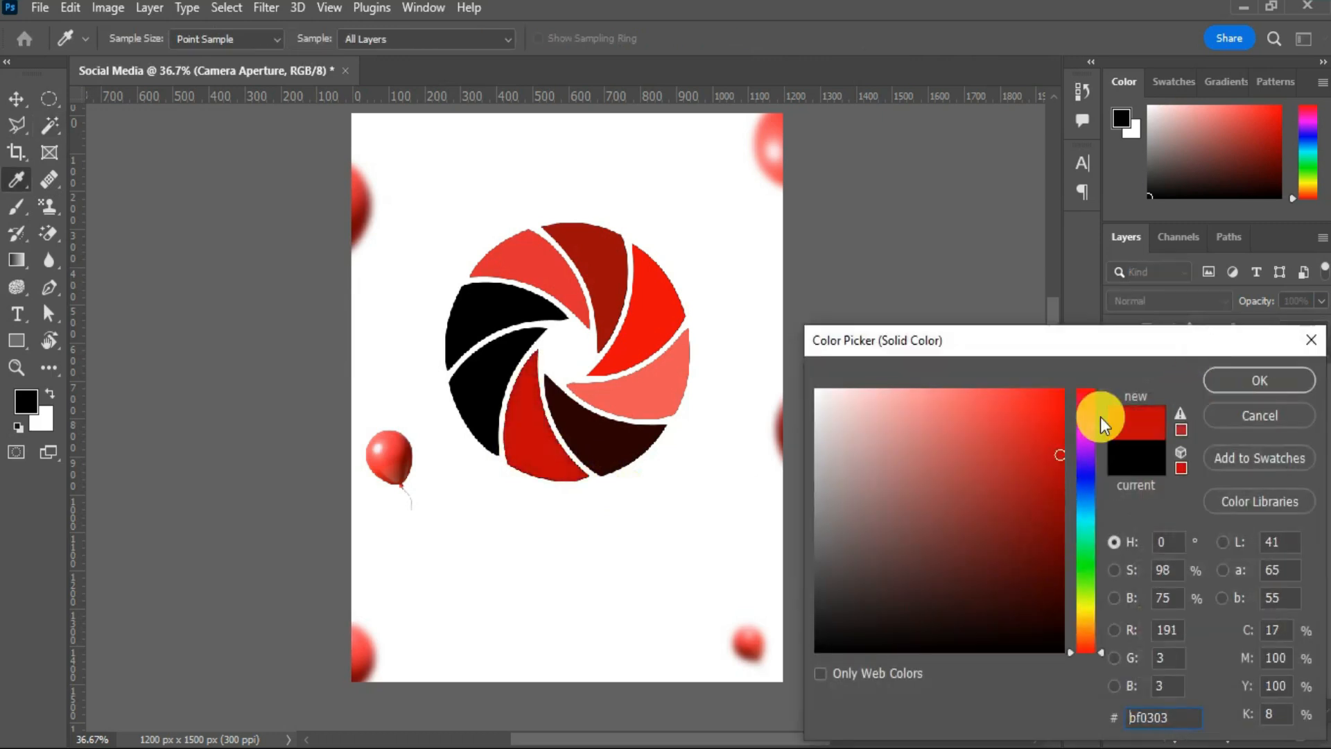
{"action": "left_click", "coordinate": [1260, 380]}
- Select the aperture's lower-left blade and add a muted light red solid color fill over it
{"action": "left_click", "coordinate": [1247, 622]}
{"action": "left_click", "coordinate": [484, 393]}
{"action": "left_click", "coordinate": [1219, 735]}
{"action": "left_click", "coordinate": [1210, 372]}
{"action": "left_click", "coordinate": [1048, 538]}
{"action": "left_click", "coordinate": [1042, 488]}
{"action": "left_click", "coordinate": [989, 446]}
{"action": "left_click", "coordinate": [1271, 379]}
- Select the last black blade at the aperture's left and add a near-black red solid color fill, 1f0101
{"action": "left_click", "coordinate": [1227, 664]}
{"action": "left_click", "coordinate": [489, 320]}
{"action": "left_click", "coordinate": [1222, 734]}
{"action": "left_click", "coordinate": [1171, 351]}
{"action": "left_click", "coordinate": [1053, 620]}
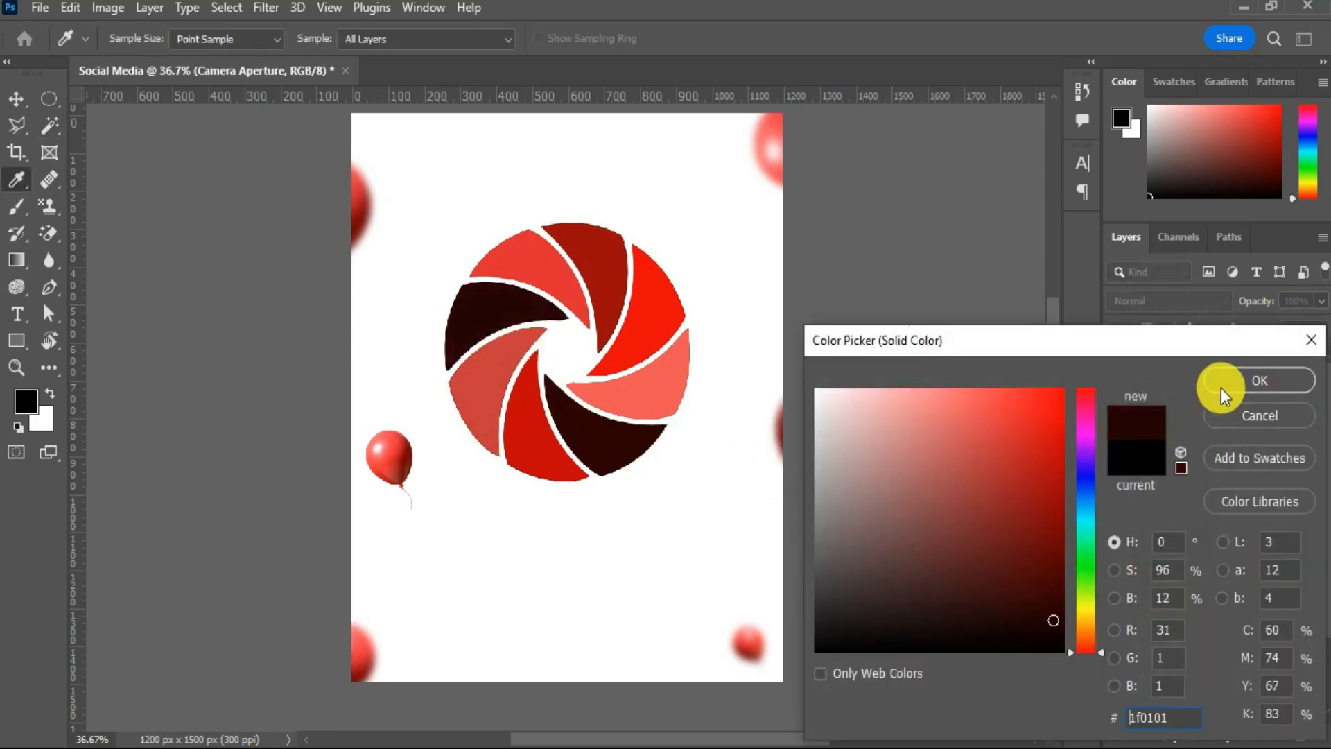
{"action": "left_click", "coordinate": [1221, 388]}
- Delete the Camera Aperture layer beneath the color fills
{"action": "scroll", "coordinate": [1244, 603], "scroll_direction": "down", "scroll_amount": 2}
{"action": "left_click", "coordinate": [1246, 619]}
{"action": "key", "text": "Delete"}
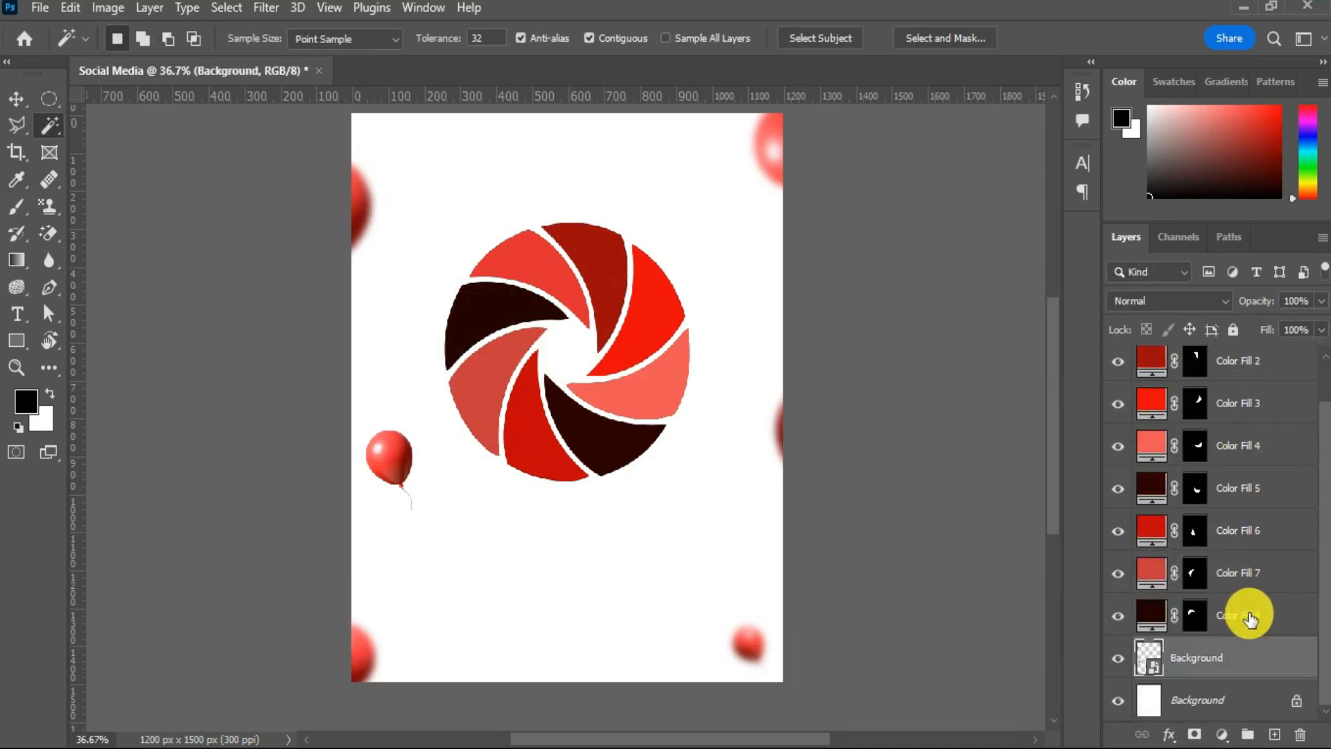
- Scale all eight color fill layers together to about 113% and nudge the wheel left to center it on the canvas
{"action": "left_click", "coordinate": [1250, 617]}
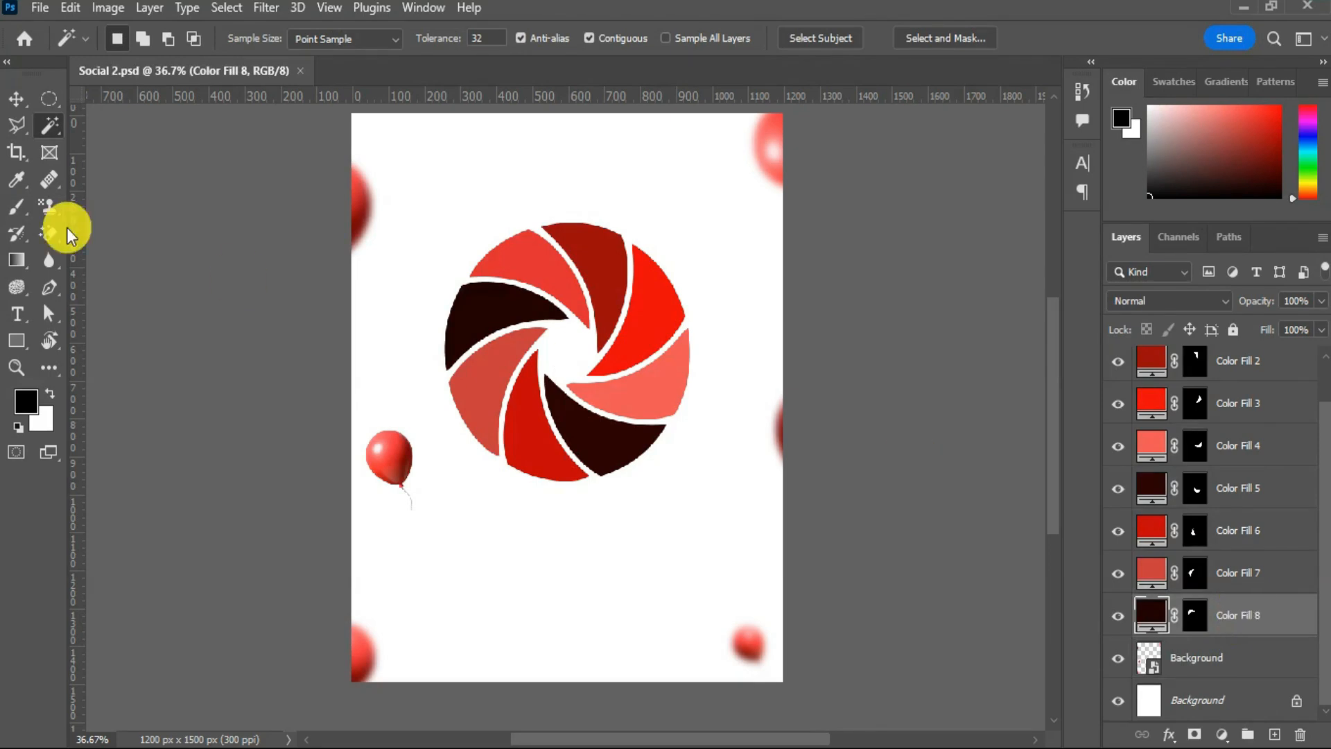
{"action": "left_click", "coordinate": [18, 99]}
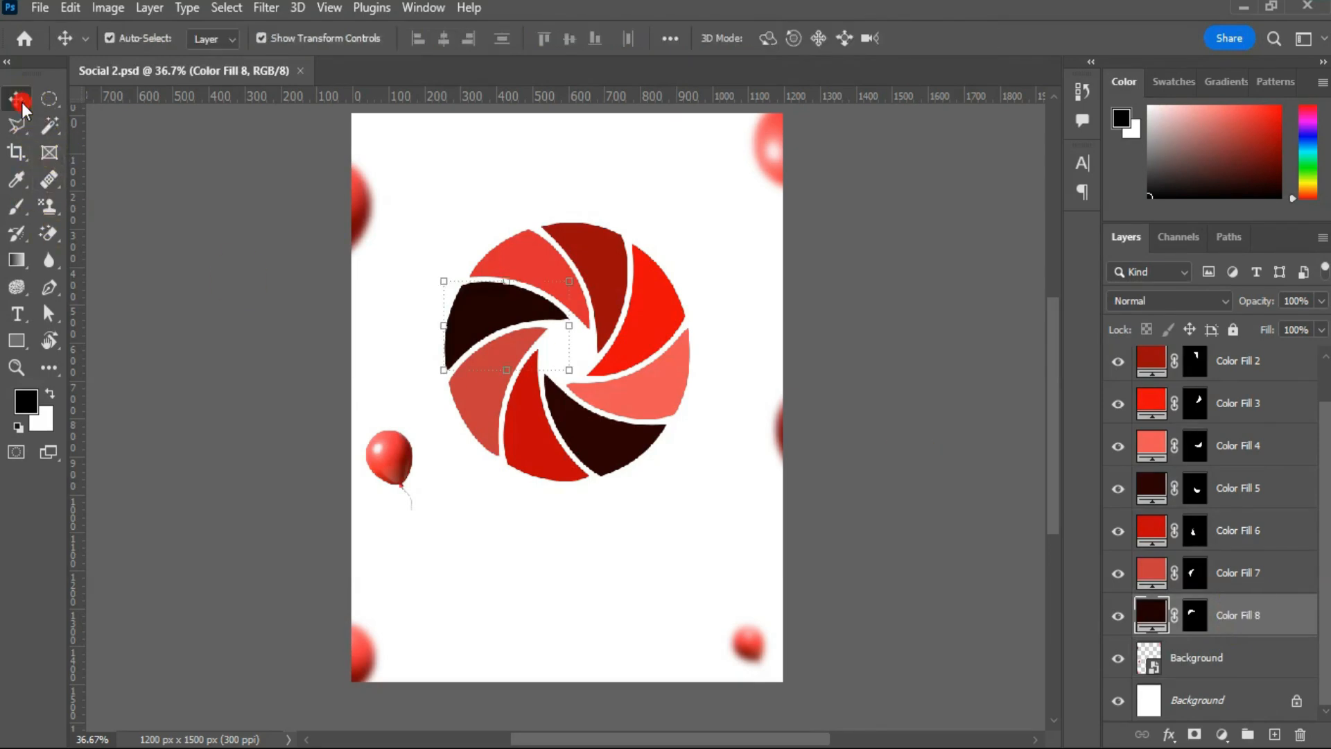
{"action": "left_click", "coordinate": [1256, 365]}
{"action": "left_click", "coordinate": [1251, 660], "text": "shift"}
{"action": "left_click_drag", "start_coordinate": [689, 482], "coordinate": [719, 520]}
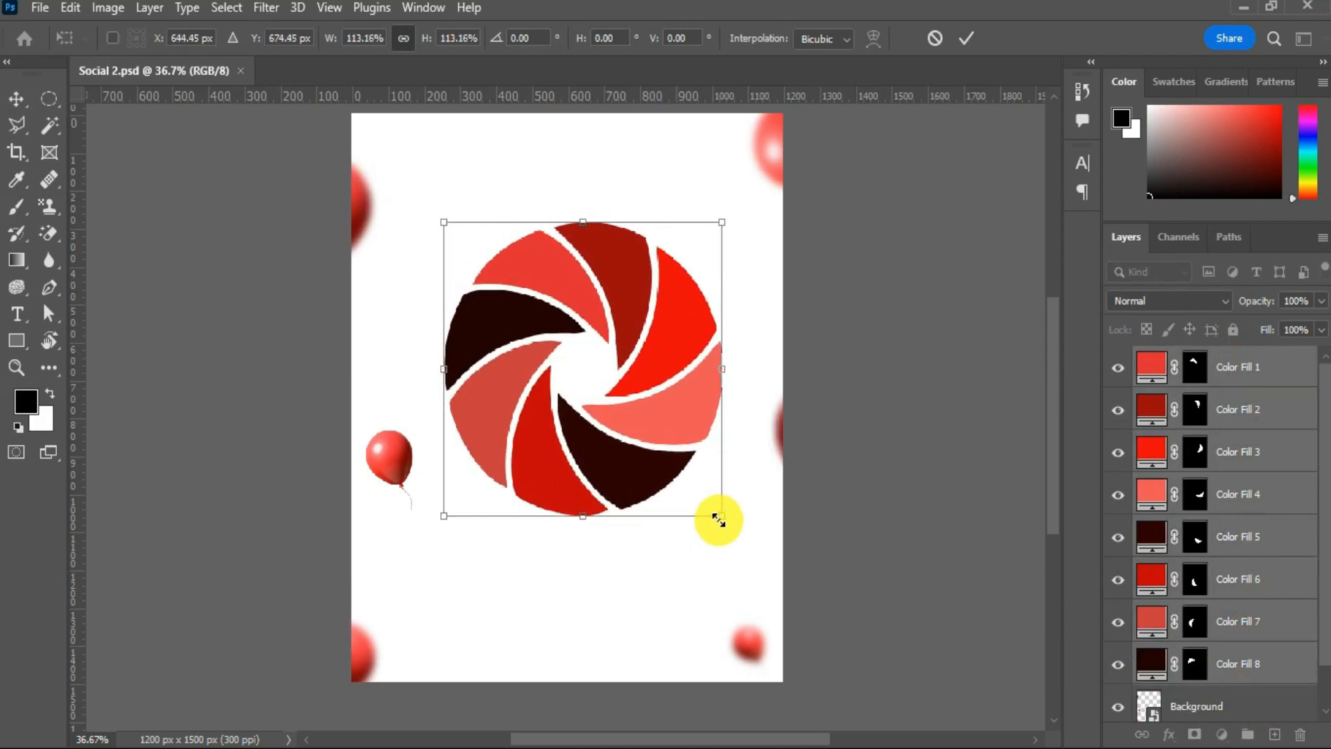
{"action": "key", "text": "Left"}
{"action": "key", "text": "Left"}
{"action": "key", "text": "Left"}
{"action": "key", "text": "Left"}
{"action": "key", "text": "Left"}
{"action": "key", "text": "Left"}
{"action": "key", "text": "Left"}
{"action": "key", "text": "Left"}
{"action": "key", "text": "Left"}
{"action": "key", "text": "Left"}
{"action": "key", "text": "Left"}
{"action": "key", "text": "Left"}
{"action": "key", "text": "Left"}
{"action": "key", "text": "Left"}
{"action": "key", "text": "Left"}
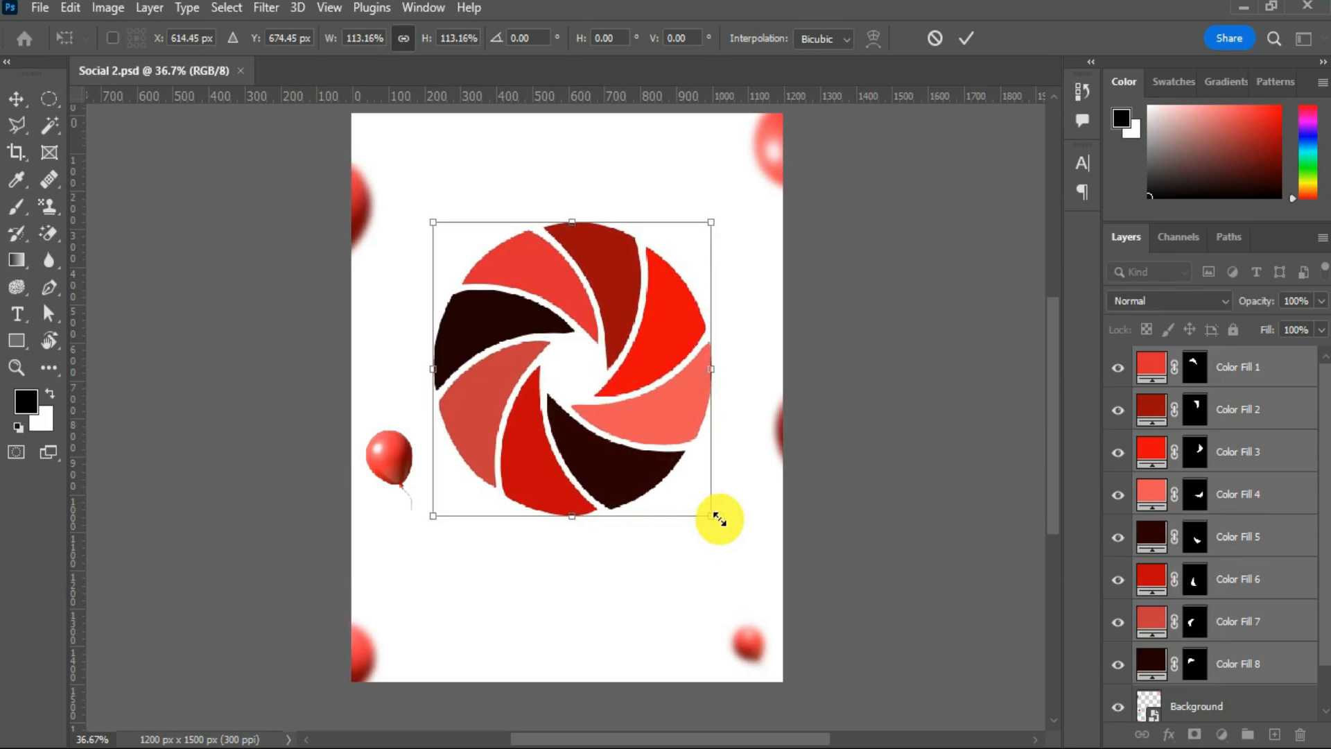
{"action": "left_click", "coordinate": [965, 39]}
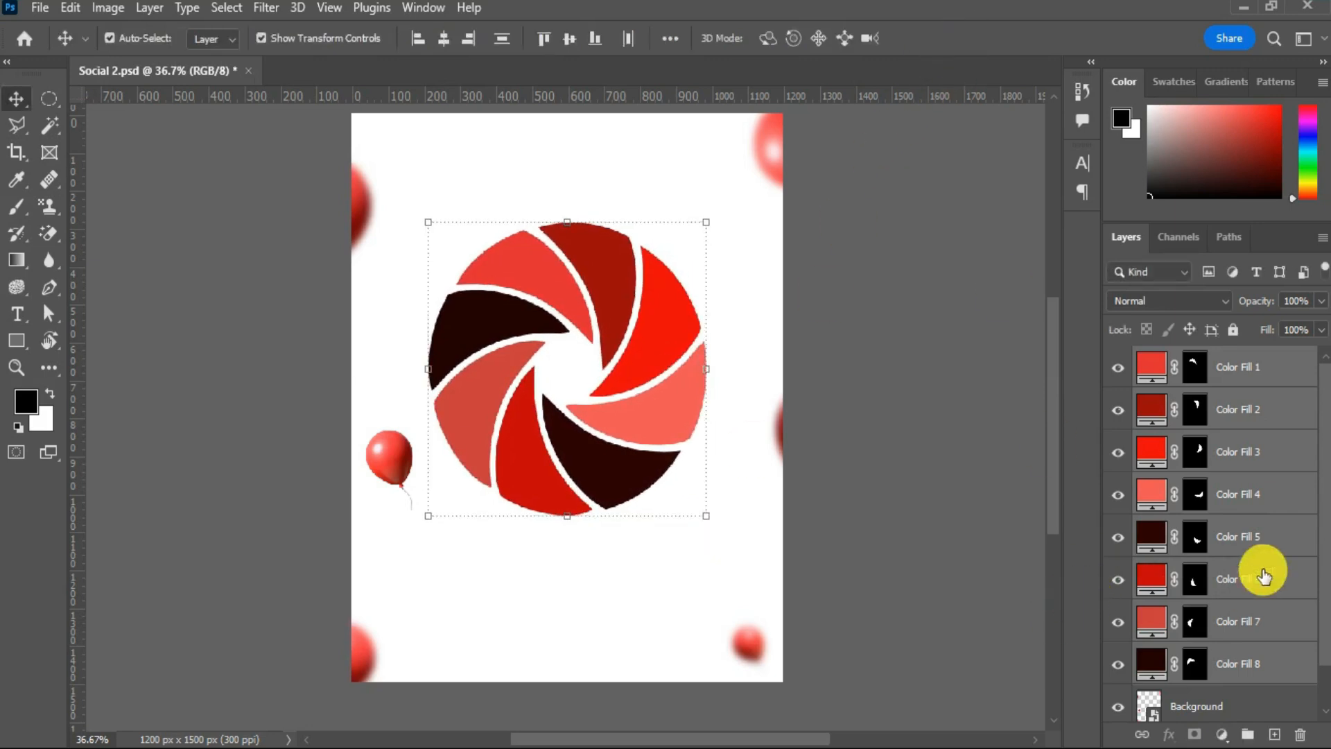
- Scale the top blade, Color Fill 2, to about 108% and nudge it left off the neighbouring bright red blade
{"action": "left_click", "coordinate": [1268, 496]}
{"action": "left_click", "coordinate": [1248, 426]}
{"action": "key", "text": "ctrl+t"}
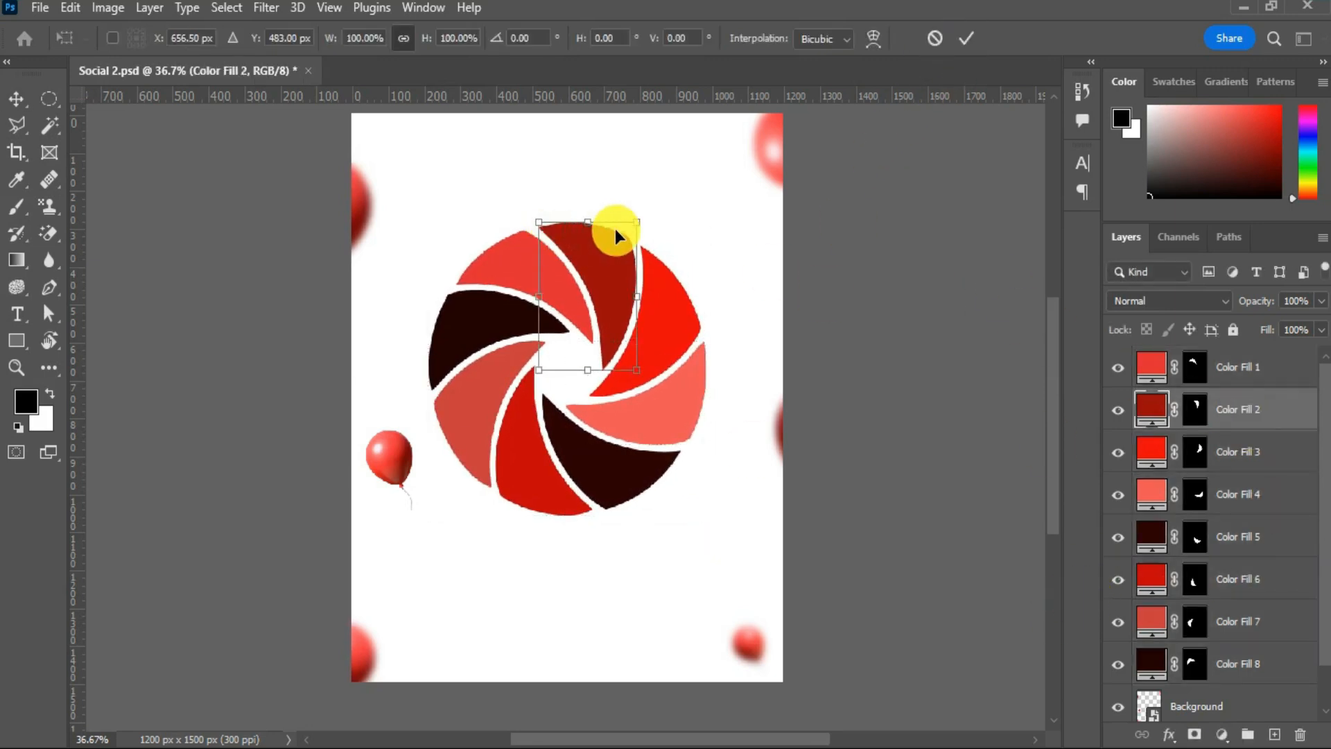
{"action": "mouse_move", "coordinate": [635, 222]}
{"action": "left_mouse_down"}
{"action": "mouse_move", "coordinate": [655, 196]}
{"action": "mouse_move", "coordinate": [644, 210]}
{"action": "left_mouse_up"}
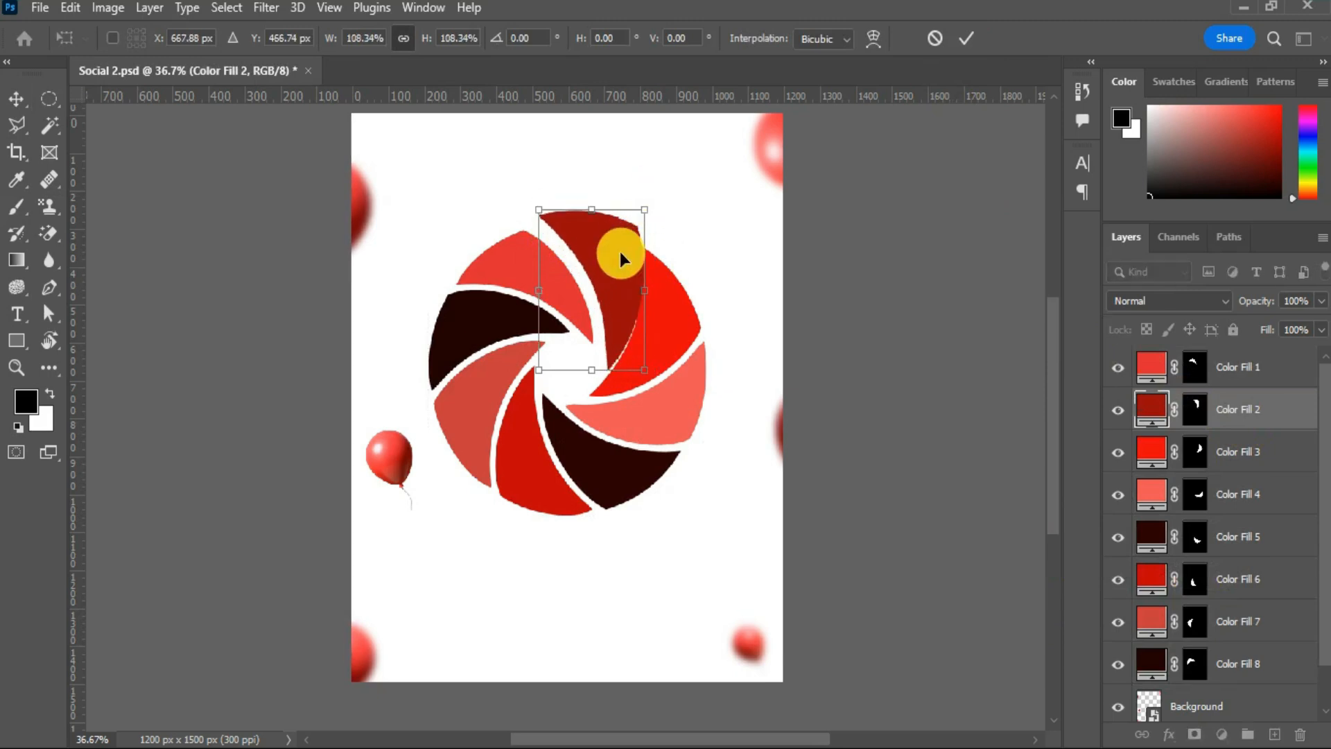
{"action": "key", "text": "Left"}
{"action": "key", "text": "Left"}
{"action": "key", "text": "Left"}
{"action": "key", "text": "Left"}
{"action": "key", "text": "Left"}
{"action": "key", "text": "Left"}
{"action": "key", "text": "Left"}
{"action": "key", "text": "Left"}
{"action": "key", "text": "Left"}
{"action": "left_click", "coordinate": [965, 38]}
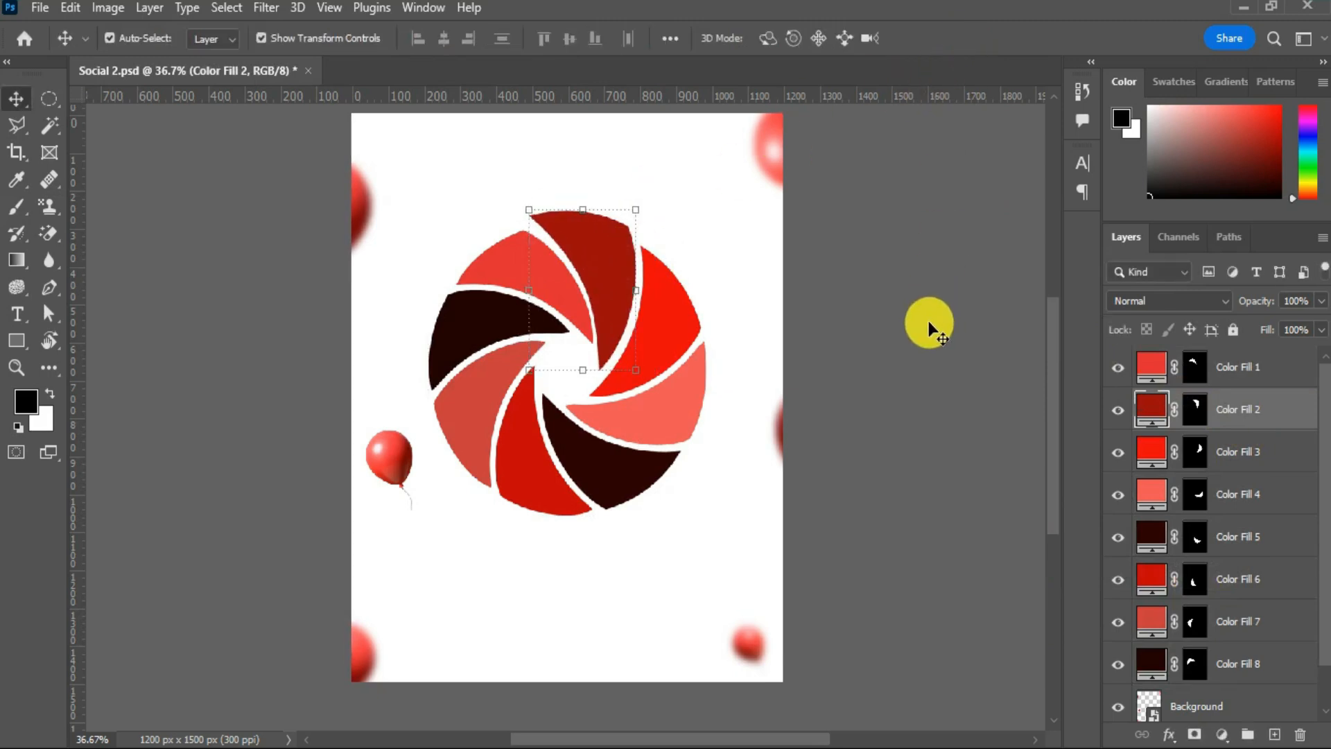
- Scale the lower-left blade, Color Fill 7, outward to about 107%
{"action": "left_click", "coordinate": [469, 431]}
{"action": "key", "text": "ctrl+t"}
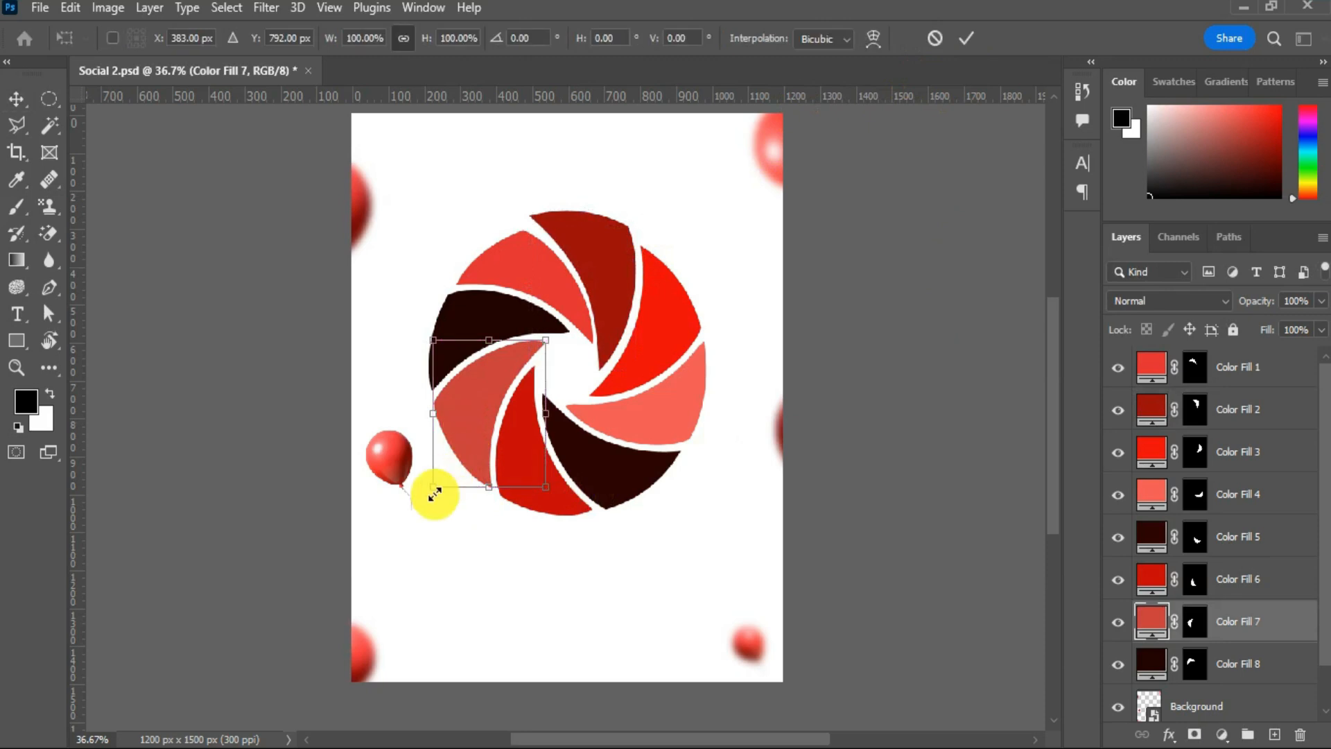
{"action": "mouse_move", "coordinate": [426, 490]}
{"action": "left_mouse_down"}
{"action": "mouse_move", "coordinate": [414, 504]}
{"action": "mouse_move", "coordinate": [428, 500]}
{"action": "left_mouse_up"}
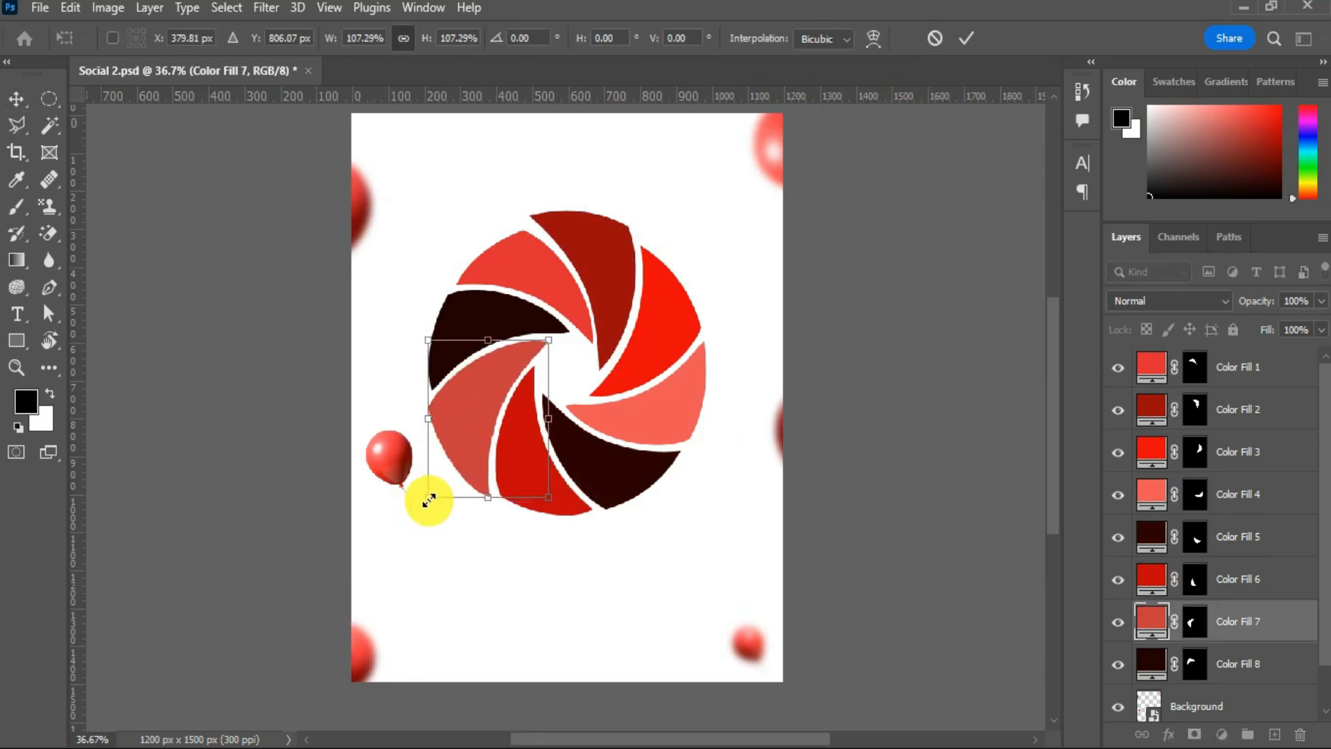
{"action": "left_click", "coordinate": [965, 36]}
{"action": "left_click", "coordinate": [885, 497]}
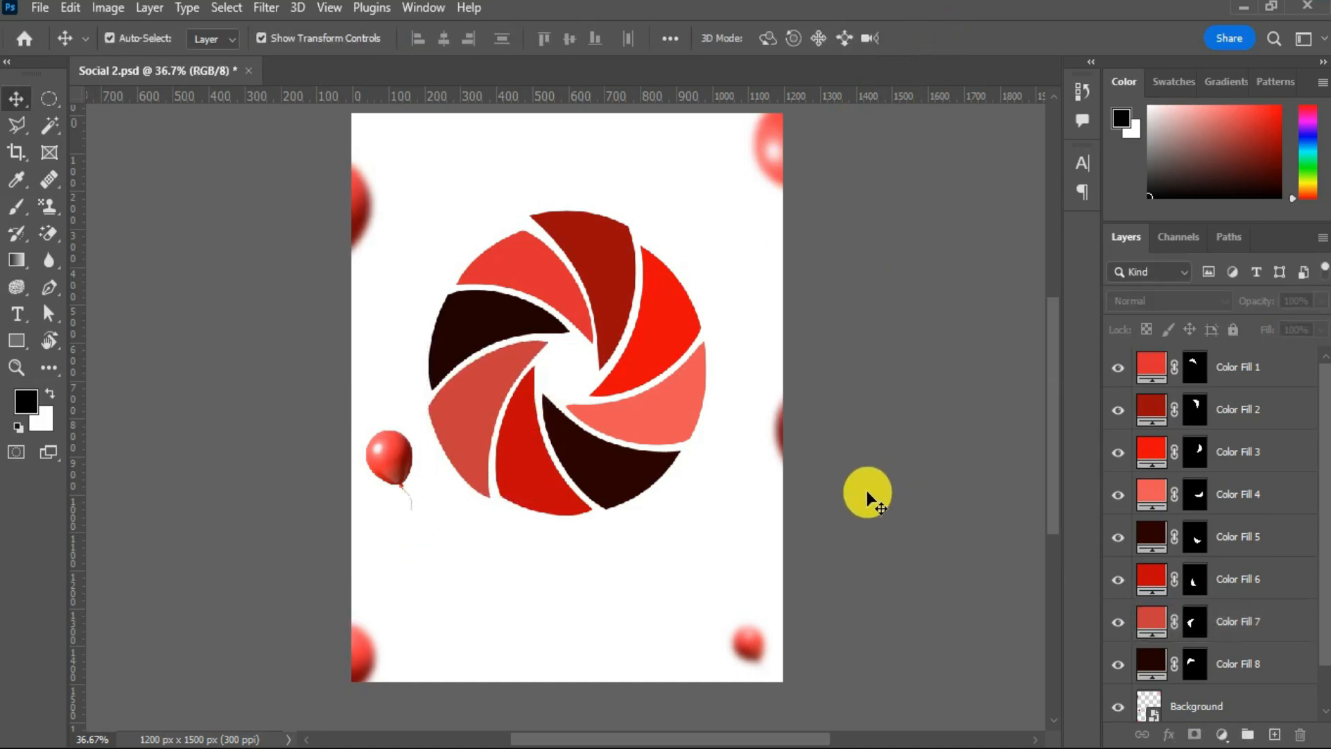
- Scale the lower-right dark blade, Color Fill 5, outward to about 106%
{"action": "left_click", "coordinate": [635, 484]}
{"action": "key", "text": "ctrl+t"}
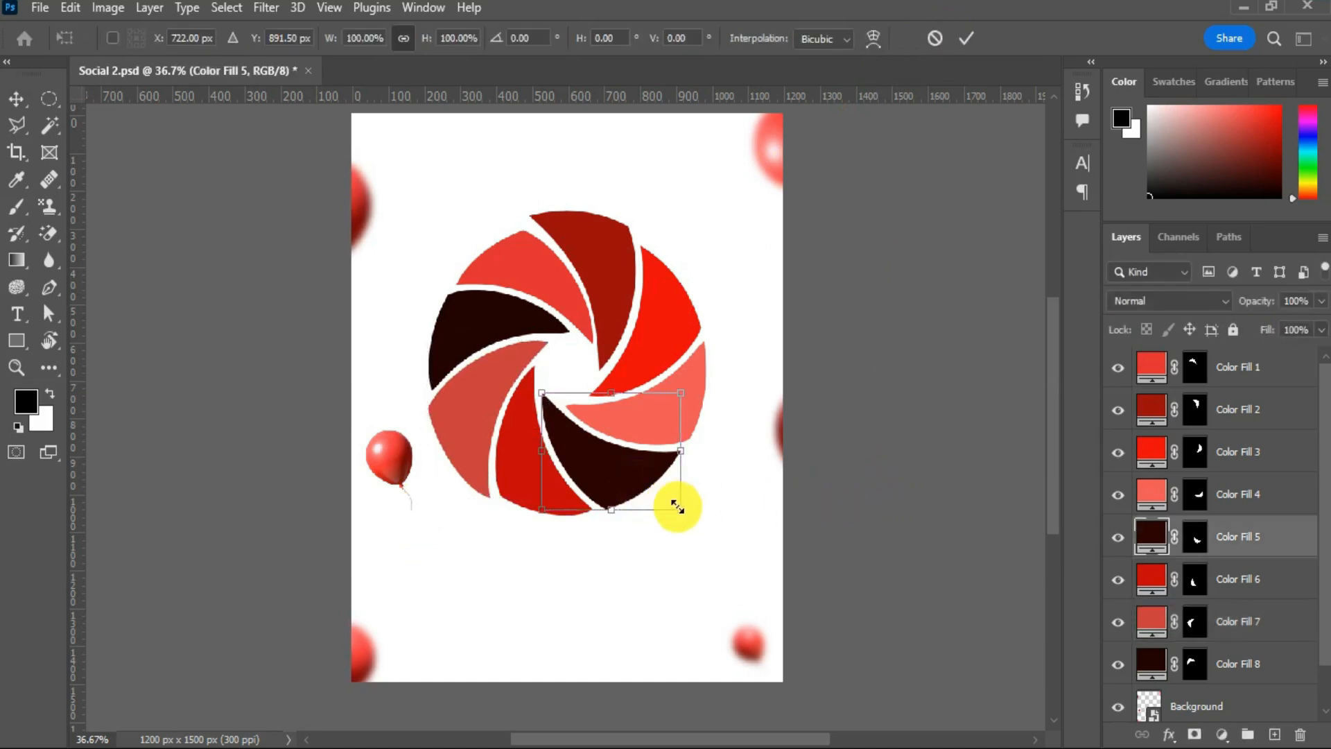
{"action": "left_click_drag", "start_coordinate": [684, 513], "coordinate": [693, 525]}
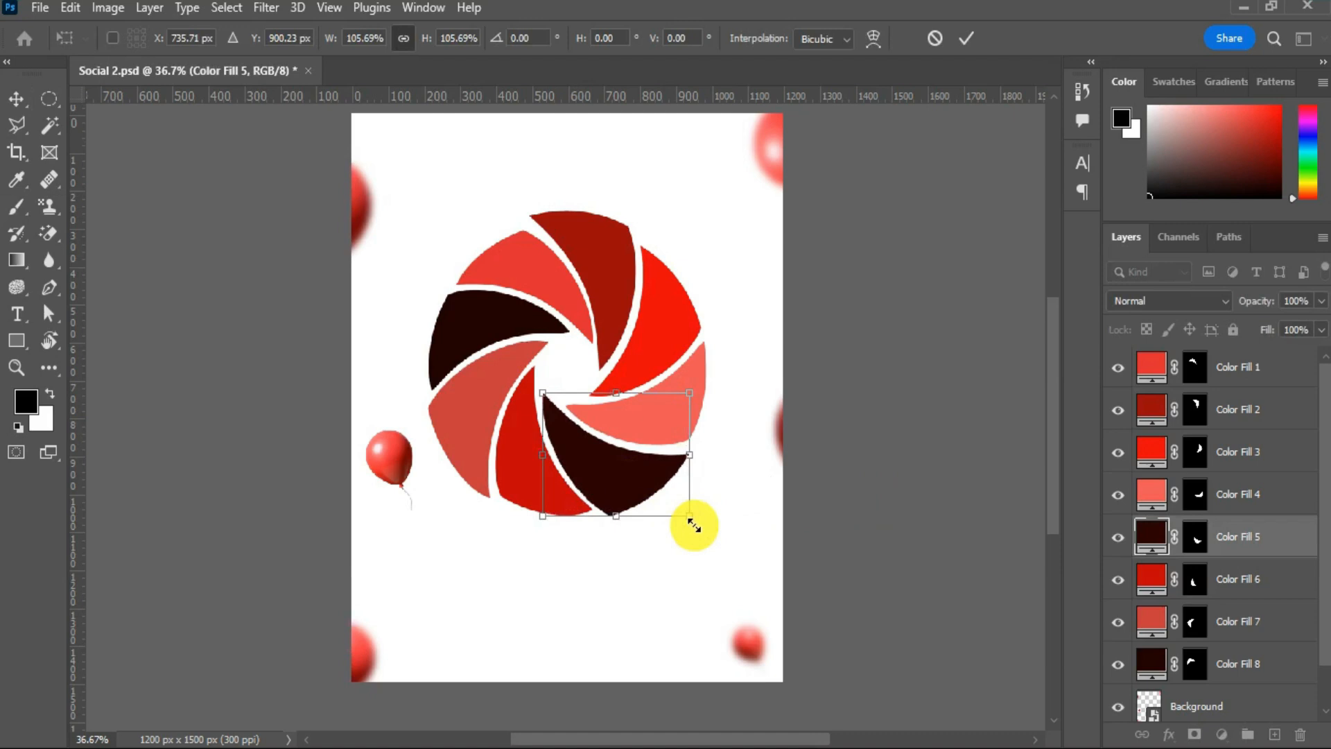
{"action": "left_click", "coordinate": [954, 34]}
- Place photo 3 directly above Color Fill 8 and clip it to that blade
{"action": "left_click", "coordinate": [1290, 655]}
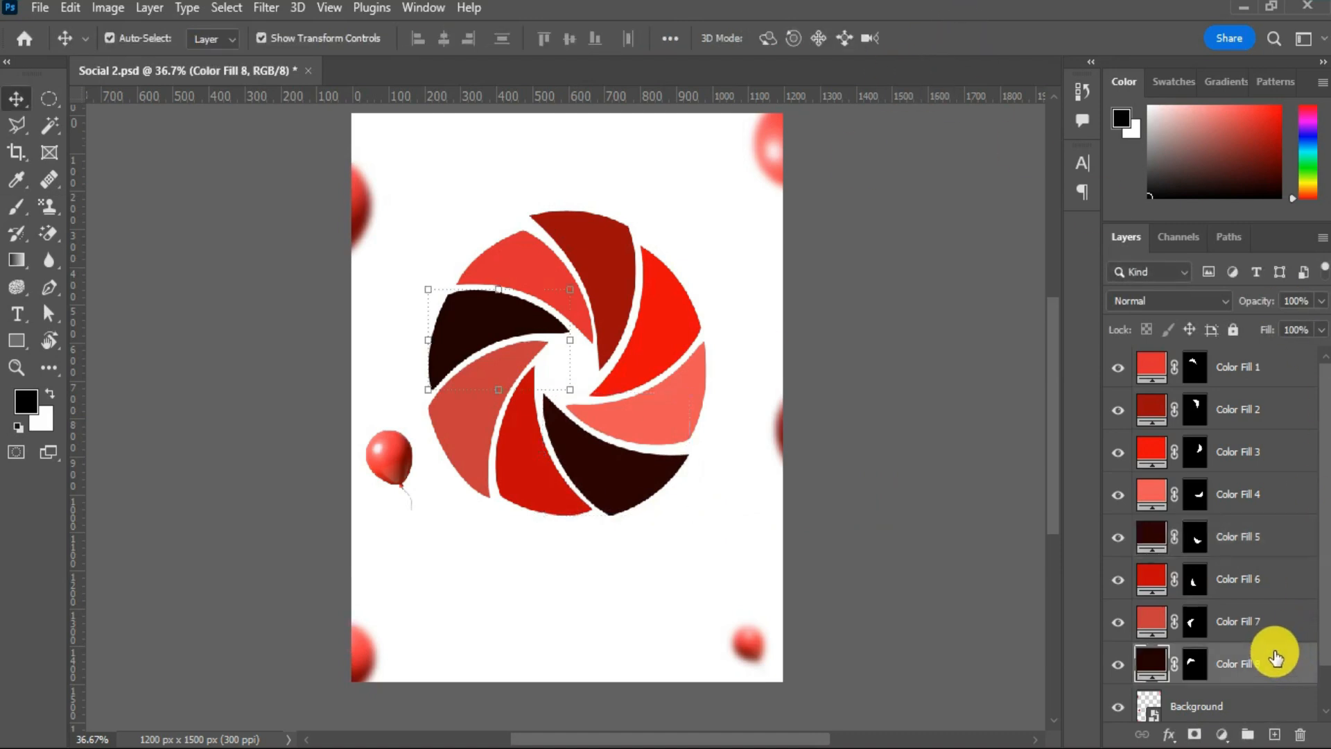
{"action": "scroll", "coordinate": [1268, 645], "scroll_direction": "down", "scroll_amount": 1}
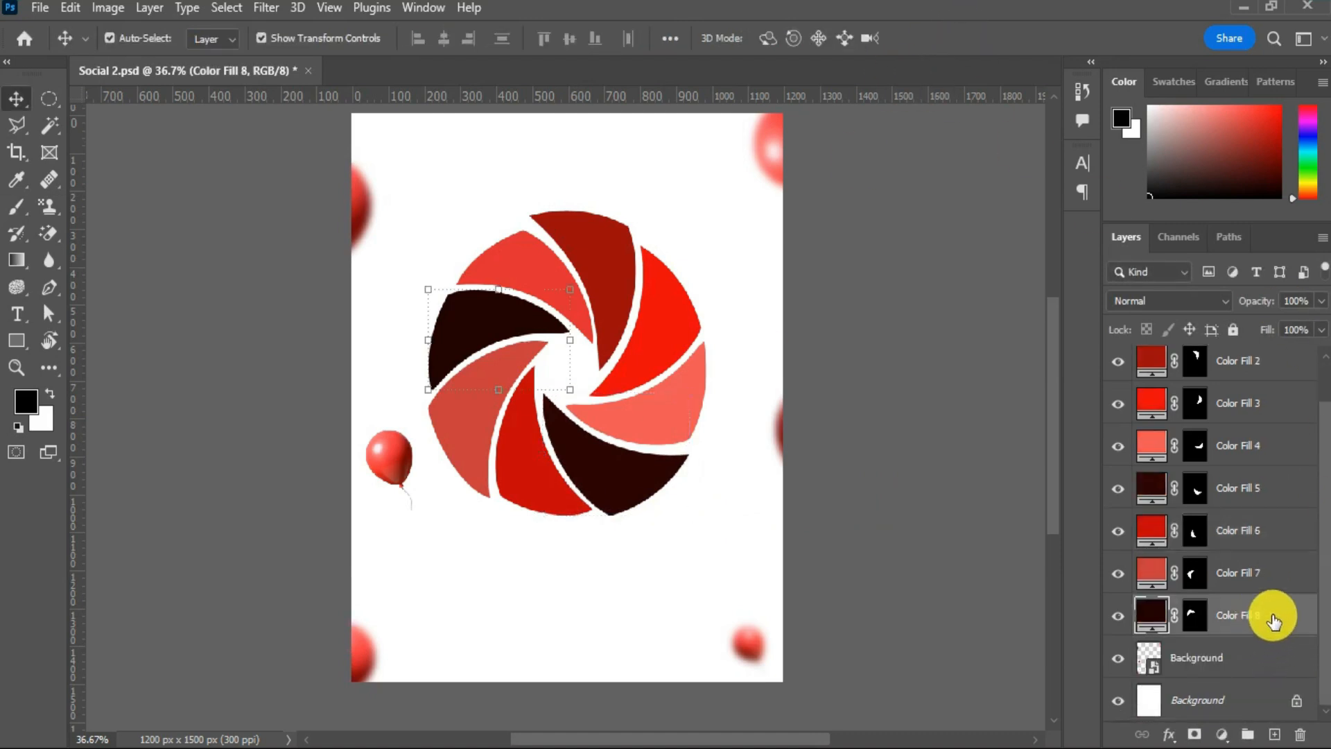
{"action": "left_click_drag", "start_coordinate": [1017, 631], "coordinate": [522, 464]}
{"action": "left_click", "coordinate": [969, 39]}
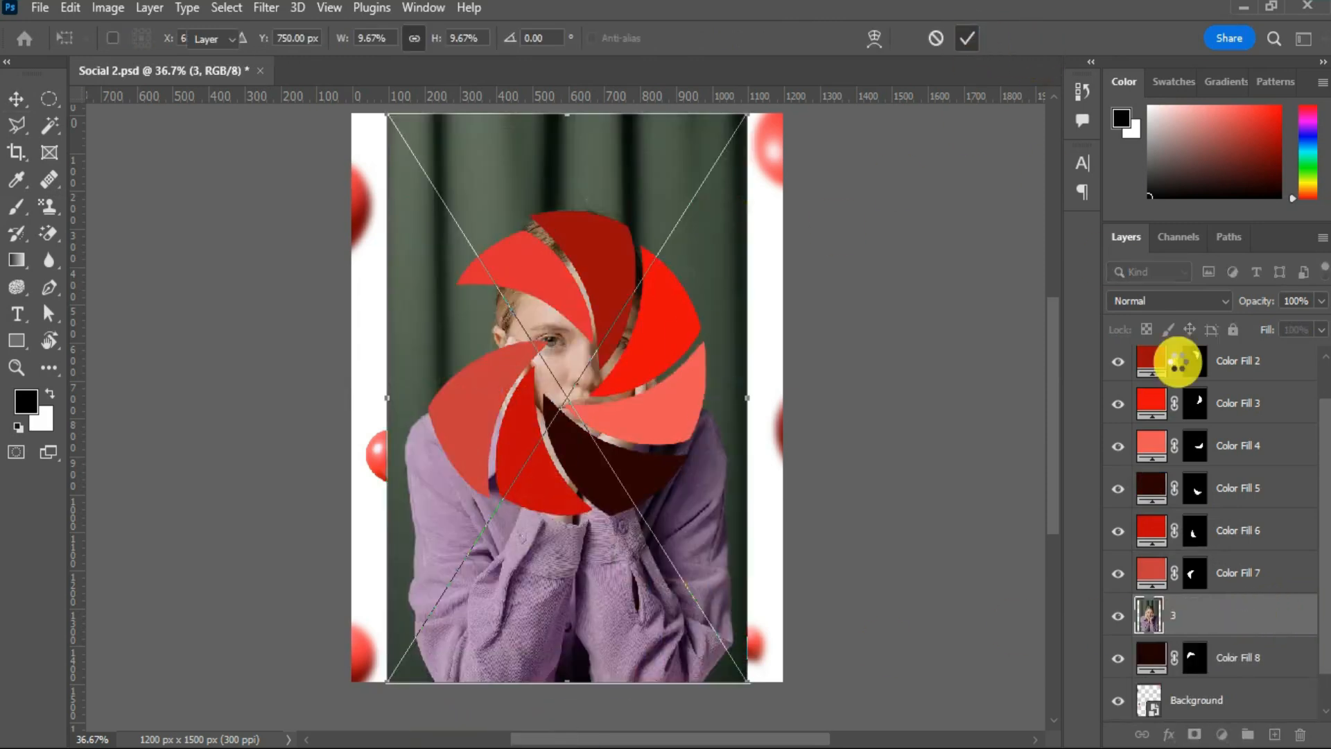
{"action": "left_click", "coordinate": [1237, 657]}
{"action": "scroll", "coordinate": [617, 372], "scroll_direction": "up", "scroll_amount": 1}
{"action": "scroll", "coordinate": [617, 373], "scroll_direction": "down", "scroll_amount": 1}
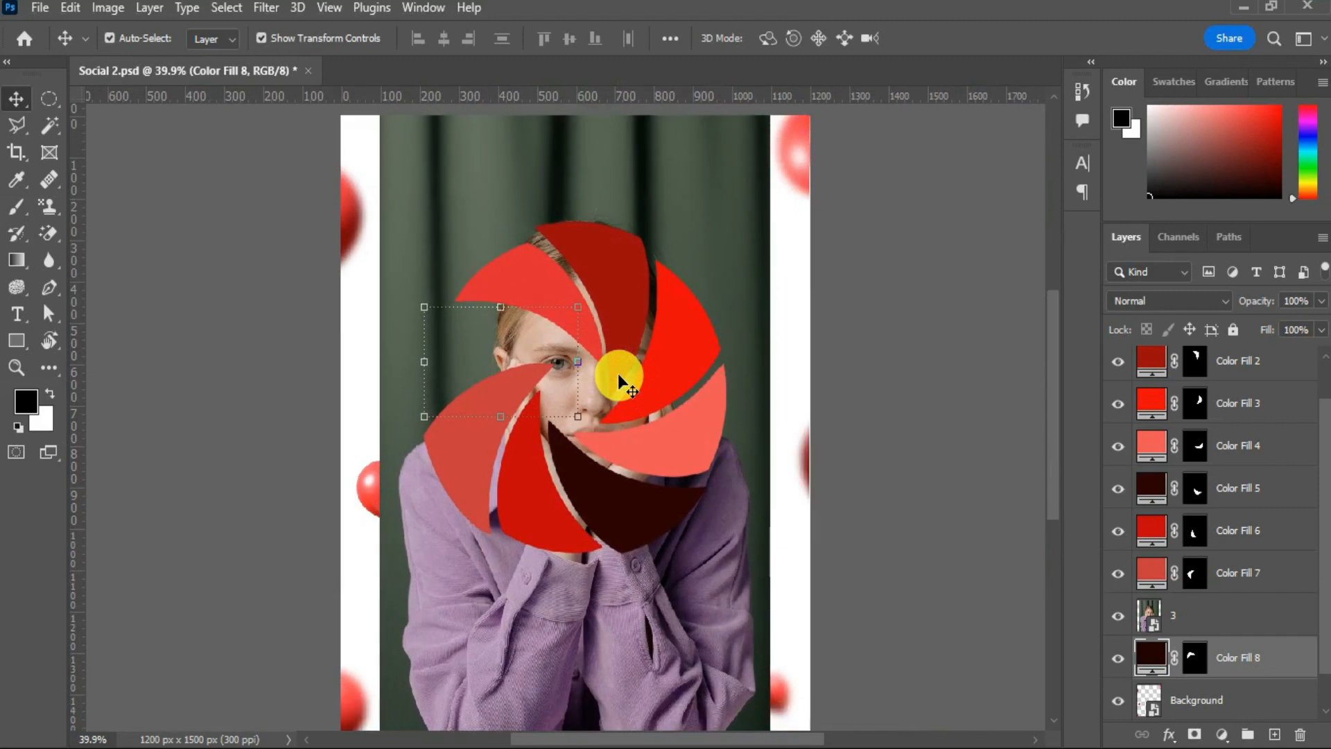
{"action": "left_click", "coordinate": [1235, 624], "text": "alt"}
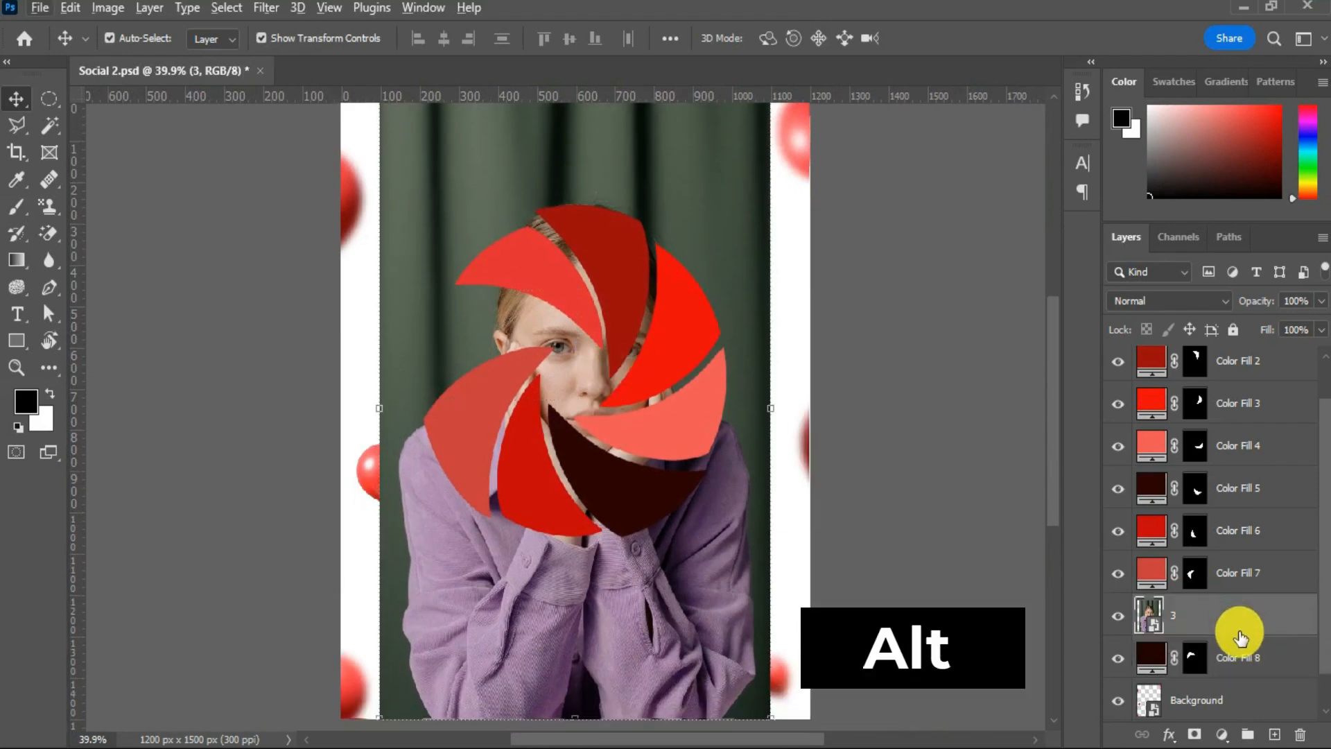
{"action": "left_click", "coordinate": [1239, 636], "text": "alt"}
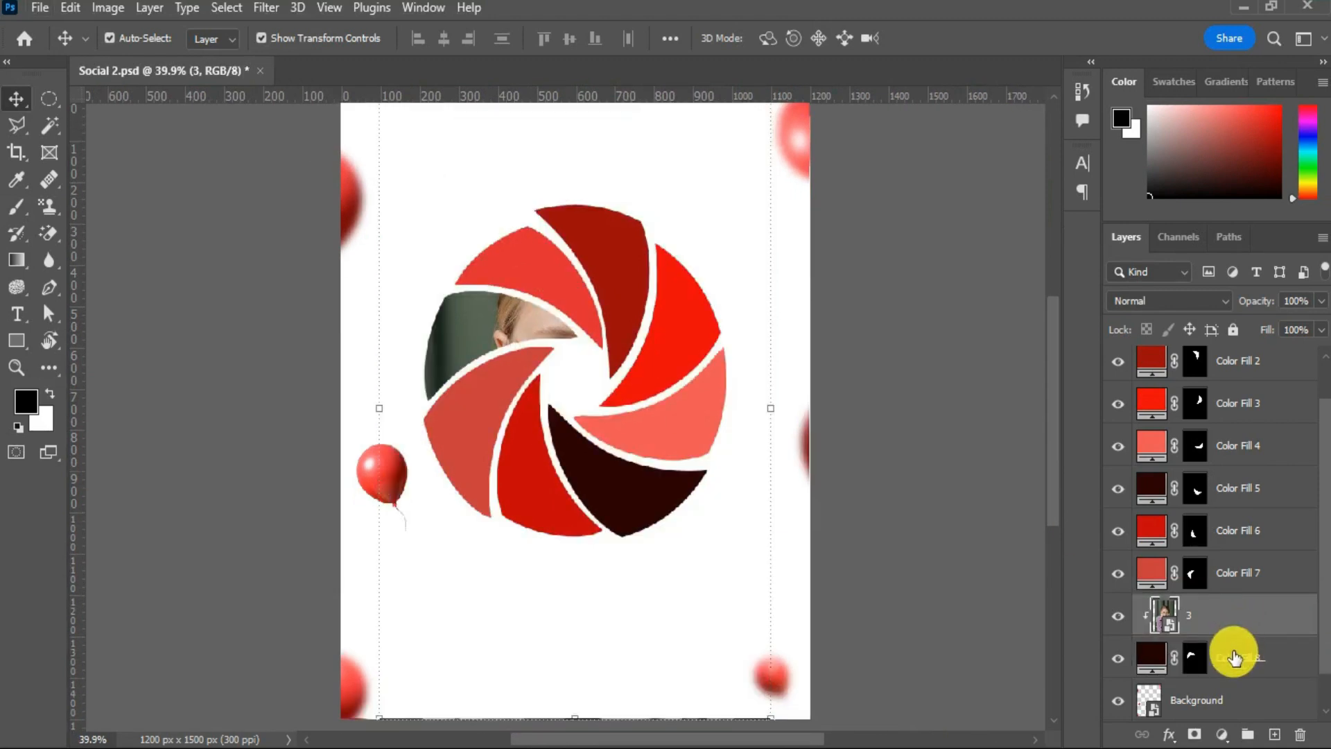
- Scale photo 3 down to about 3.76% and position the face inside the Color Fill 8 blade
{"action": "key", "text": "ctrl+t"}
{"action": "left_click_drag", "start_coordinate": [772, 409], "coordinate": [605, 501]}
{"action": "left_click_drag", "start_coordinate": [604, 581], "coordinate": [489, 339]}
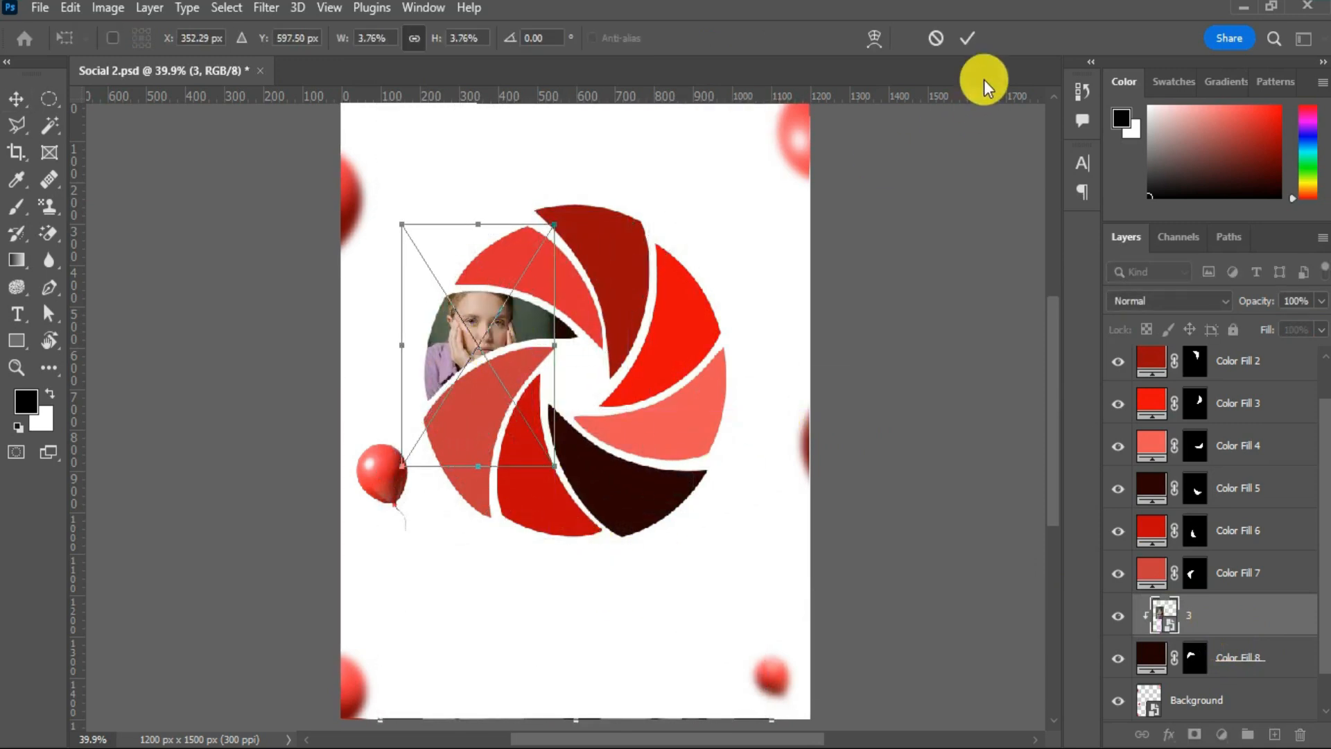
{"action": "left_click", "coordinate": [966, 46]}
- Place photo 2 above Color Fill 7, clip it to the blade, and scale it to about 3.14% with the face inside
{"action": "left_click", "coordinate": [1283, 570]}
{"action": "left_click_drag", "start_coordinate": [520, 696], "coordinate": [430, 520]}
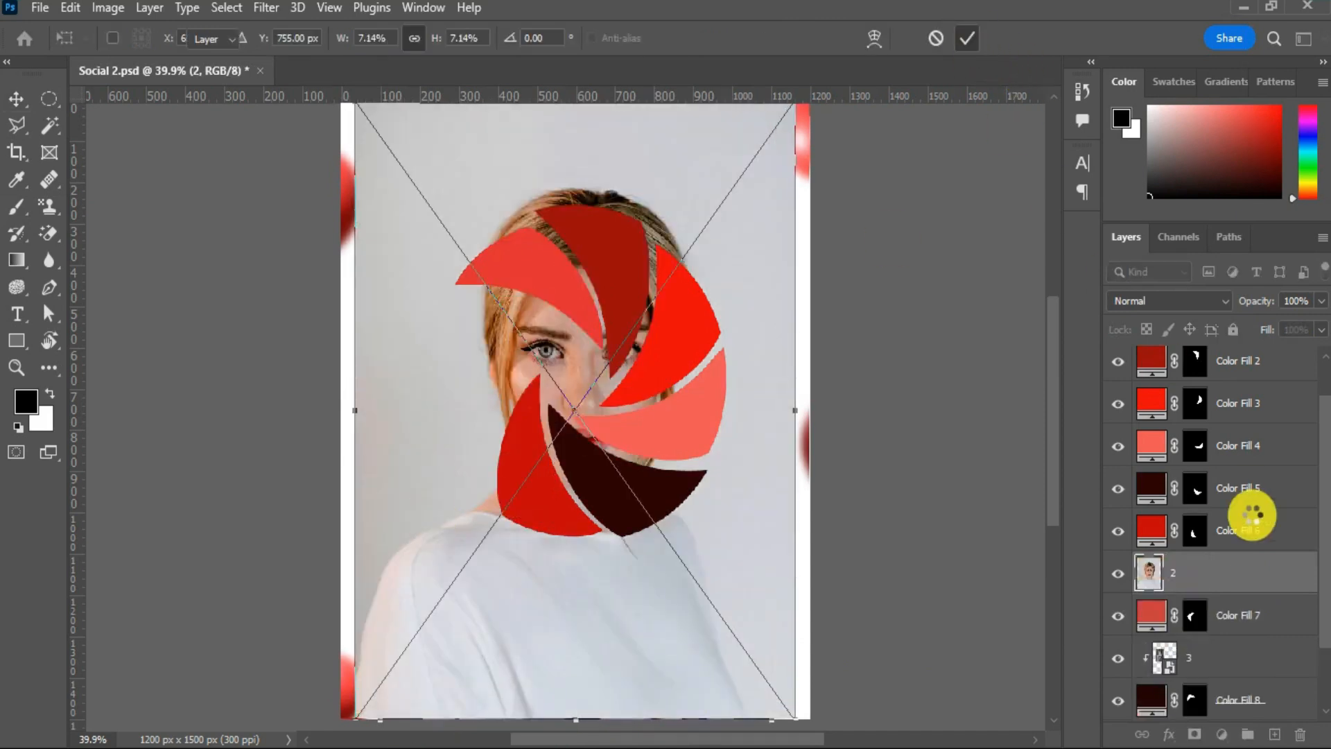
{"action": "left_click", "coordinate": [1260, 588], "text": "alt"}
{"action": "left_click_drag", "start_coordinate": [795, 718], "coordinate": [521, 546]}
{"action": "left_click_drag", "start_coordinate": [577, 585], "coordinate": [550, 547]}
{"action": "left_click_drag", "start_coordinate": [465, 530], "coordinate": [487, 545]}
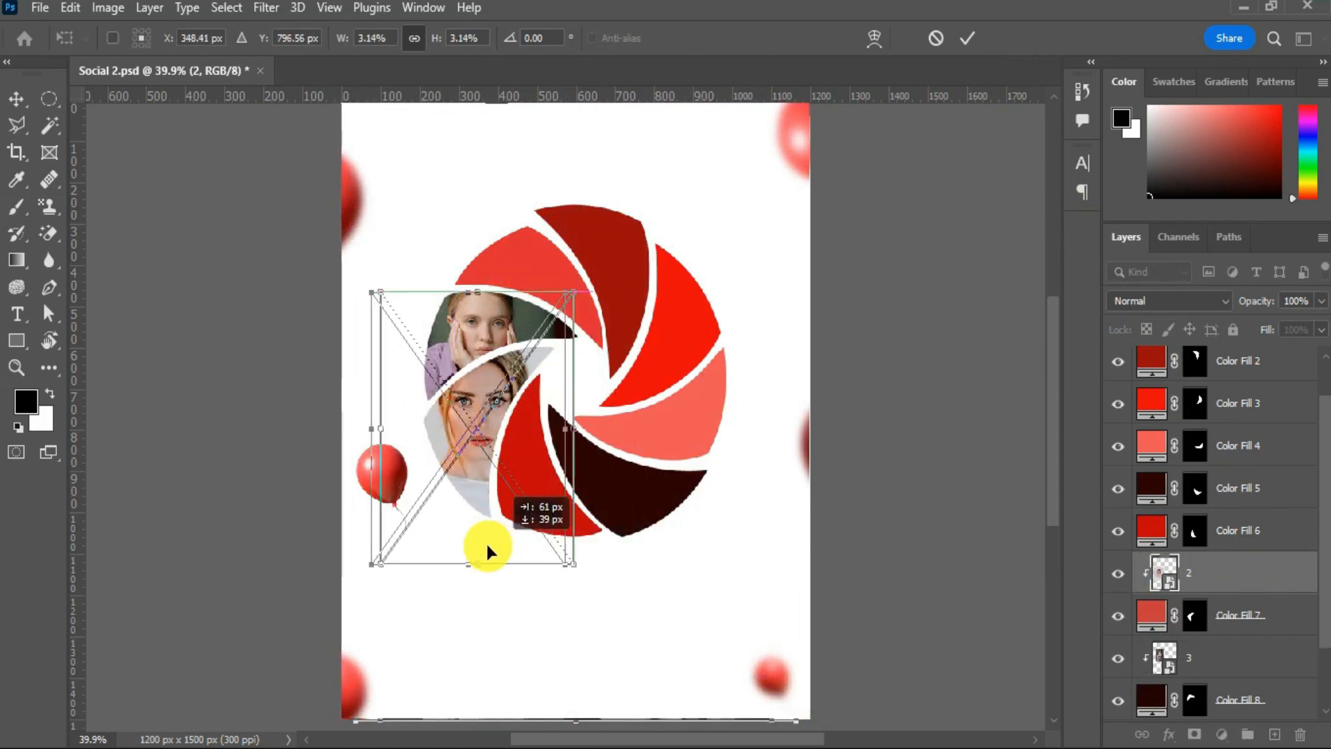
{"action": "left_click", "coordinate": [967, 38]}
- Place photo 1 above Color Fill 6, clip it to the blade, and shrink it to fit the face inside
{"action": "left_click", "coordinate": [1251, 528]}
{"action": "left_click_drag", "start_coordinate": [478, 745], "coordinate": [553, 520]}
{"action": "left_click", "coordinate": [968, 39]}
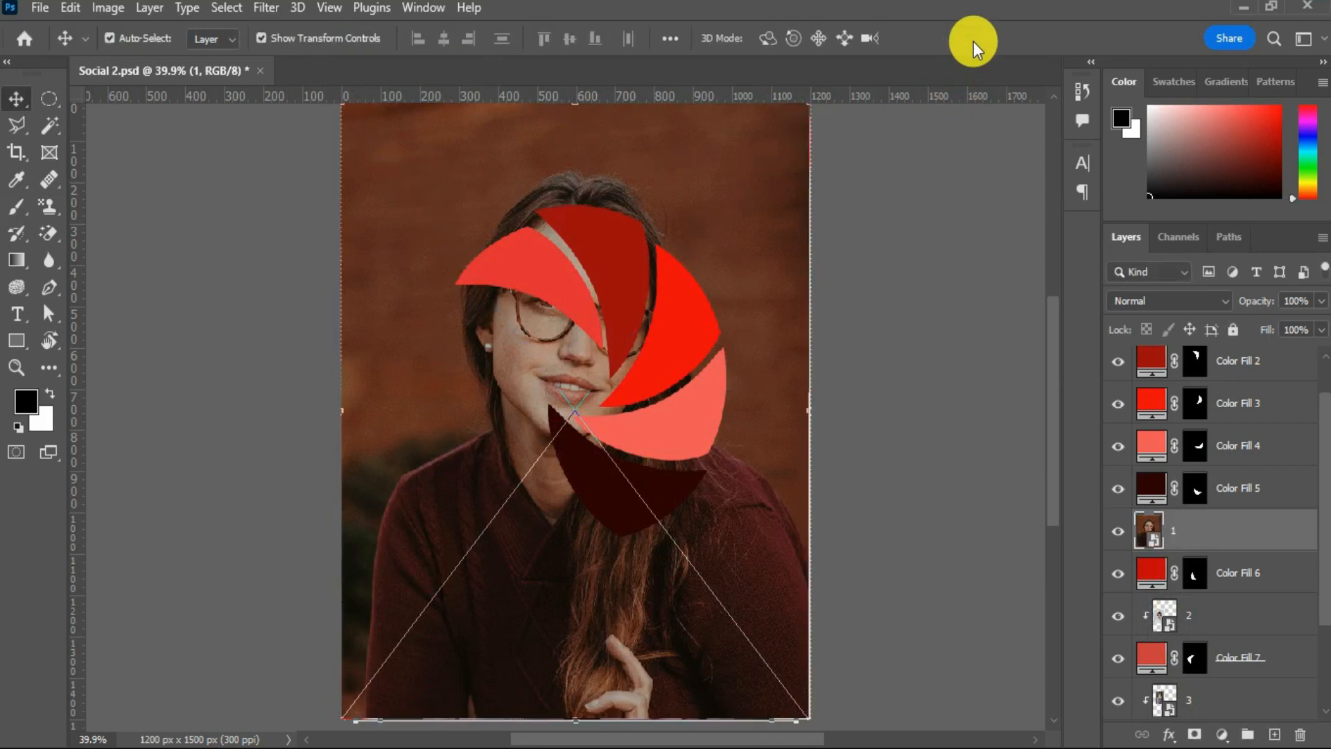
{"action": "left_click", "coordinate": [1281, 550], "text": "alt"}
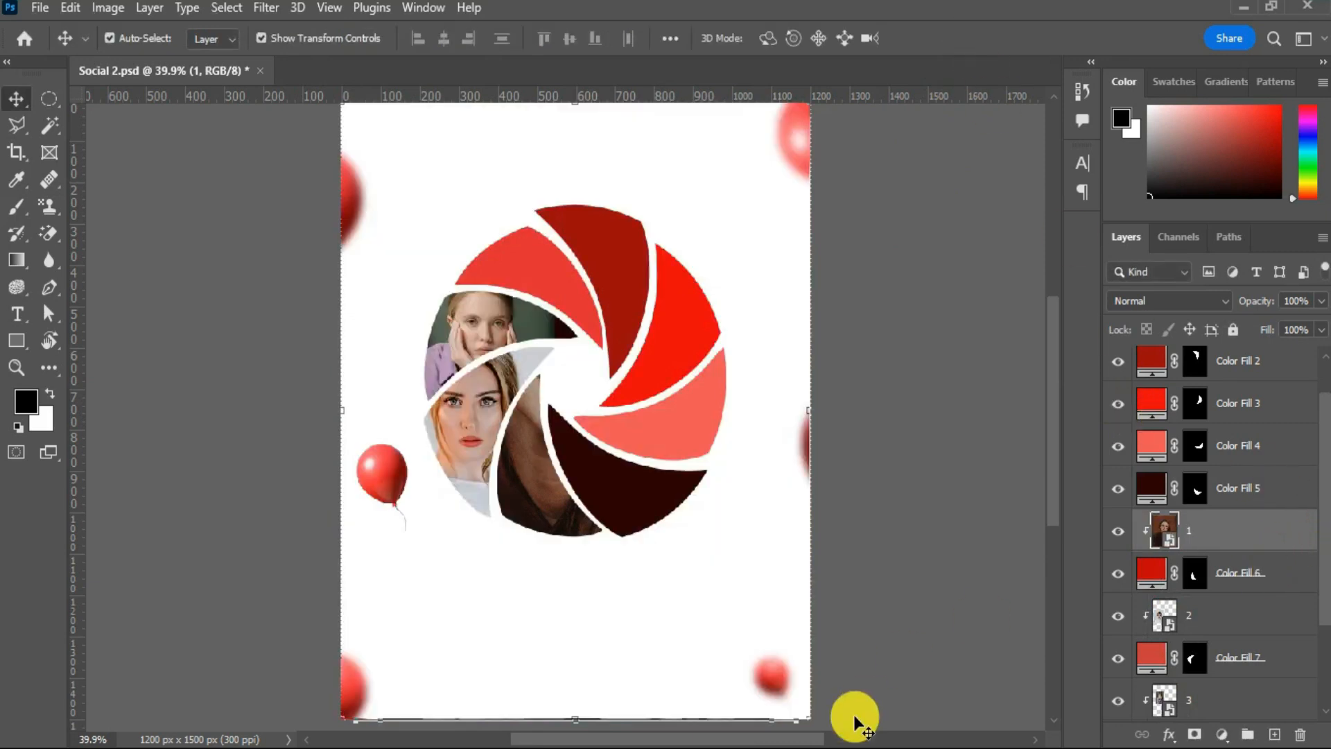
{"action": "key", "text": "ctrl+t"}
{"action": "left_click_drag", "start_coordinate": [603, 434], "coordinate": [640, 594]}
{"action": "left_click_drag", "start_coordinate": [666, 632], "coordinate": [557, 486]}
{"action": "left_click_drag", "start_coordinate": [535, 457], "coordinate": [605, 552]}
- Place photo 5 directly above Color Fill 5 and clip it to that blade
{"action": "left_click", "coordinate": [1261, 488]}
{"action": "left_click_drag", "start_coordinate": [551, 746], "coordinate": [629, 531]}
{"action": "left_click", "coordinate": [966, 38]}
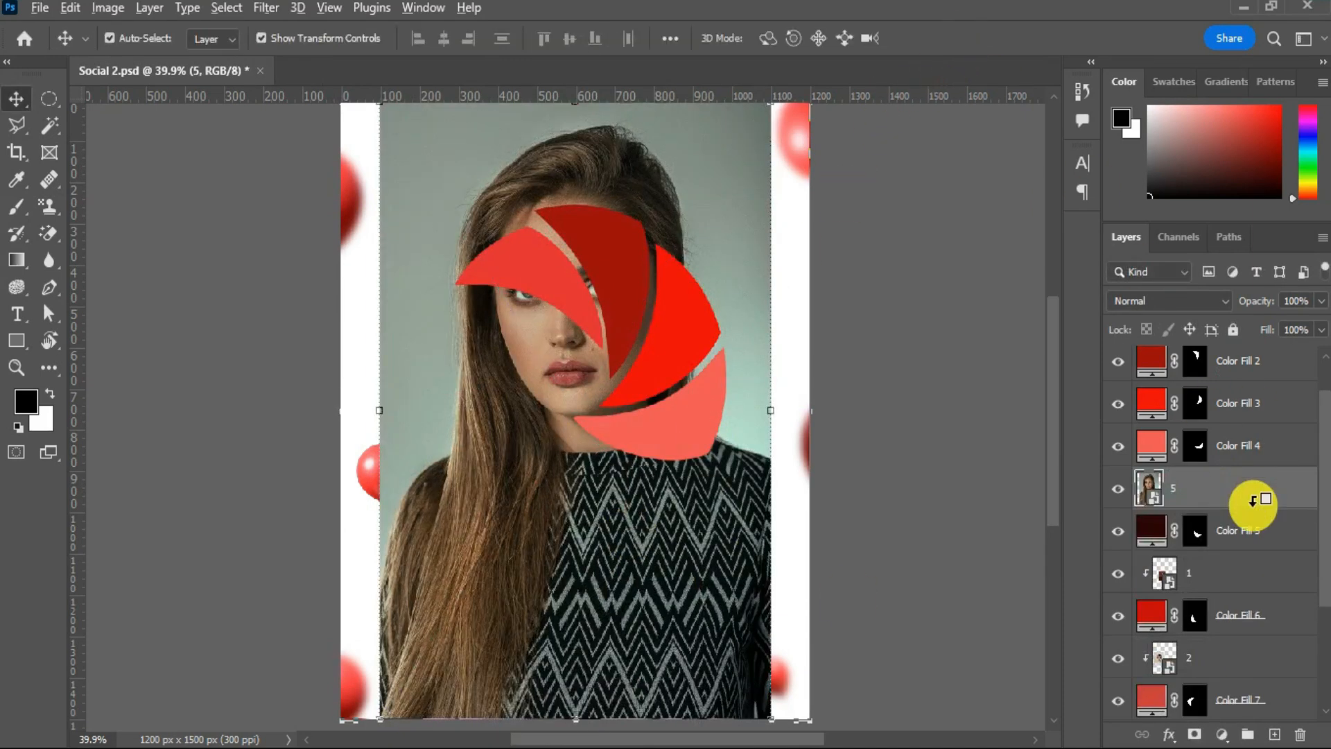
{"action": "left_click", "coordinate": [1254, 508], "text": "alt"}
- Scale photo 5 to about 4.09% and position the face inside the Color Fill 5 blade
{"action": "key", "text": "ctrl+t"}
{"action": "left_click_drag", "start_coordinate": [544, 401], "coordinate": [652, 535]}
{"action": "left_click_drag", "start_coordinate": [610, 504], "coordinate": [625, 557]}
{"action": "left_click_drag", "start_coordinate": [669, 590], "coordinate": [718, 666]}
{"action": "left_click_drag", "start_coordinate": [651, 554], "coordinate": [645, 578]}
{"action": "left_click_drag", "start_coordinate": [710, 400], "coordinate": [693, 429]}
{"action": "left_click_drag", "start_coordinate": [674, 542], "coordinate": [700, 529]}
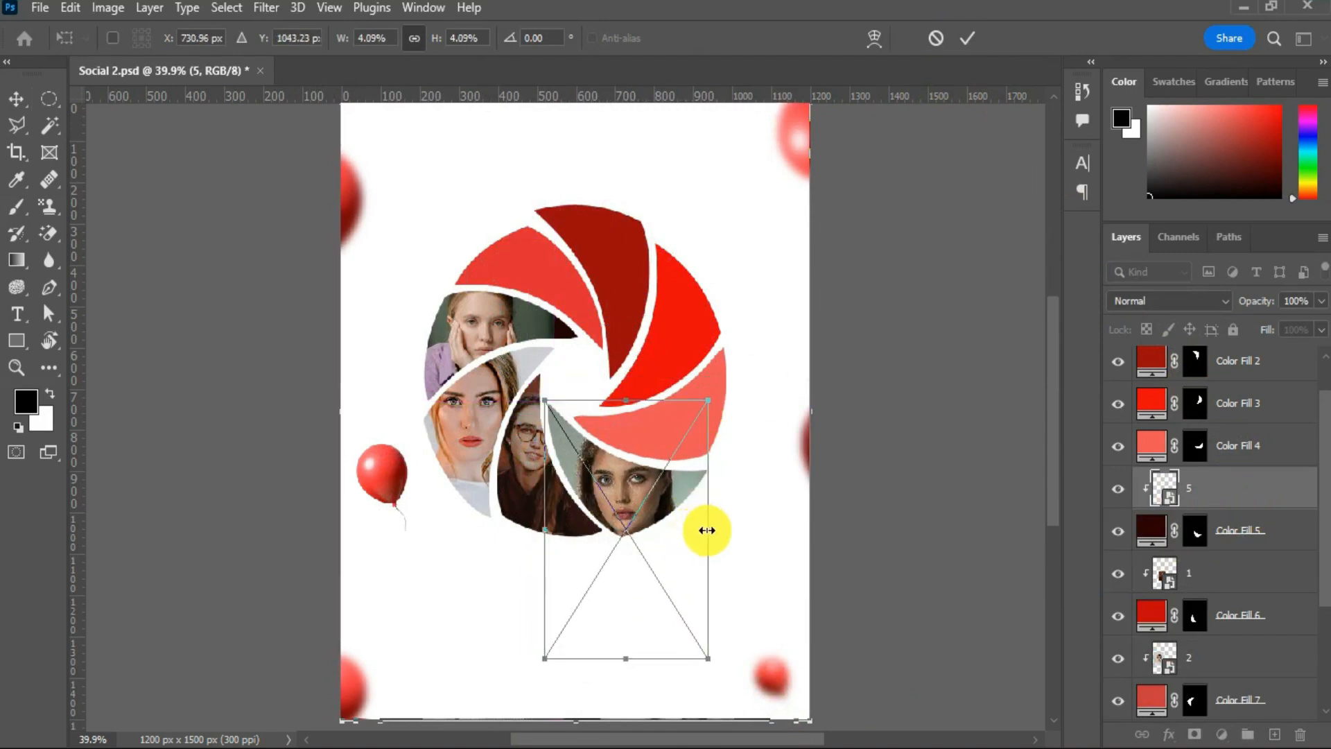
{"action": "left_click", "coordinate": [967, 39]}
- Place photo 6 above Color Fill 4, clip it to the blade, and shrink it to fit the face inside
{"action": "left_click", "coordinate": [1246, 452]}
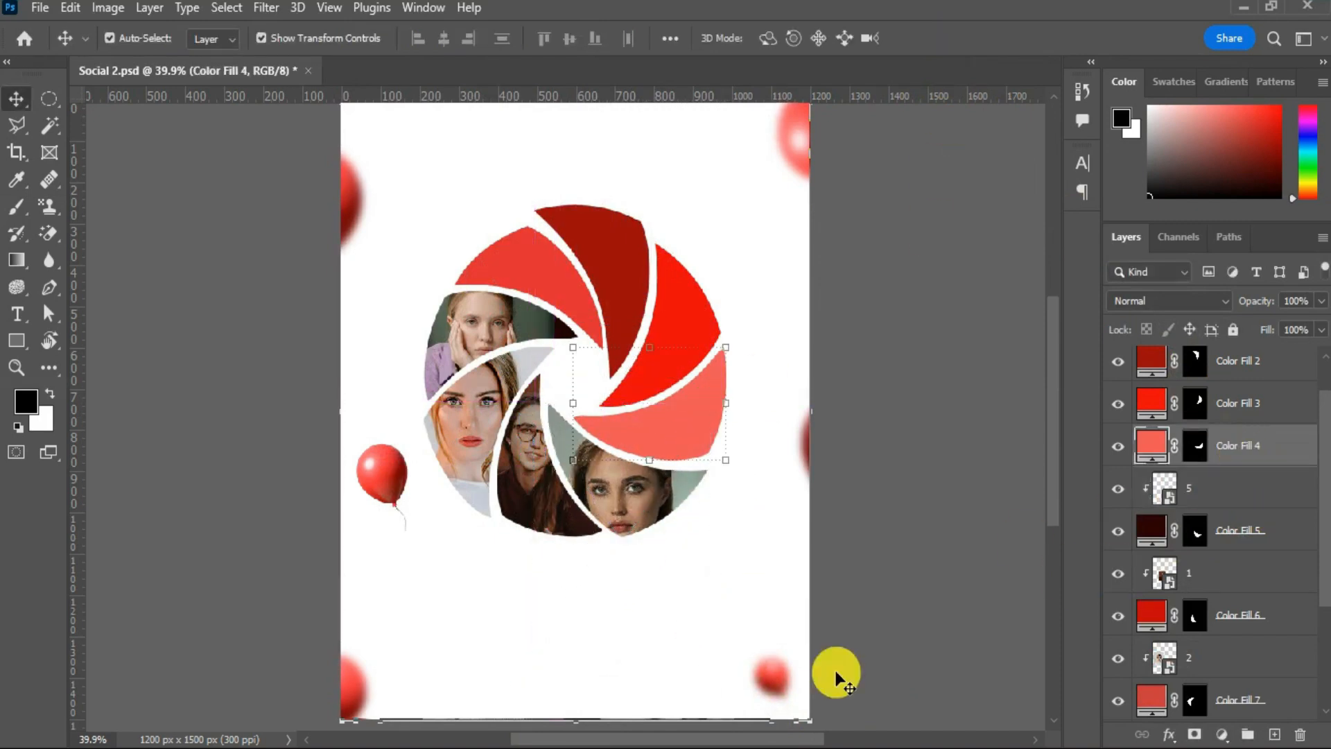
{"action": "left_click_drag", "start_coordinate": [563, 664], "coordinate": [647, 479]}
{"action": "left_click", "coordinate": [1241, 487]}
{"action": "left_click", "coordinate": [1134, 514], "text": "alt"}
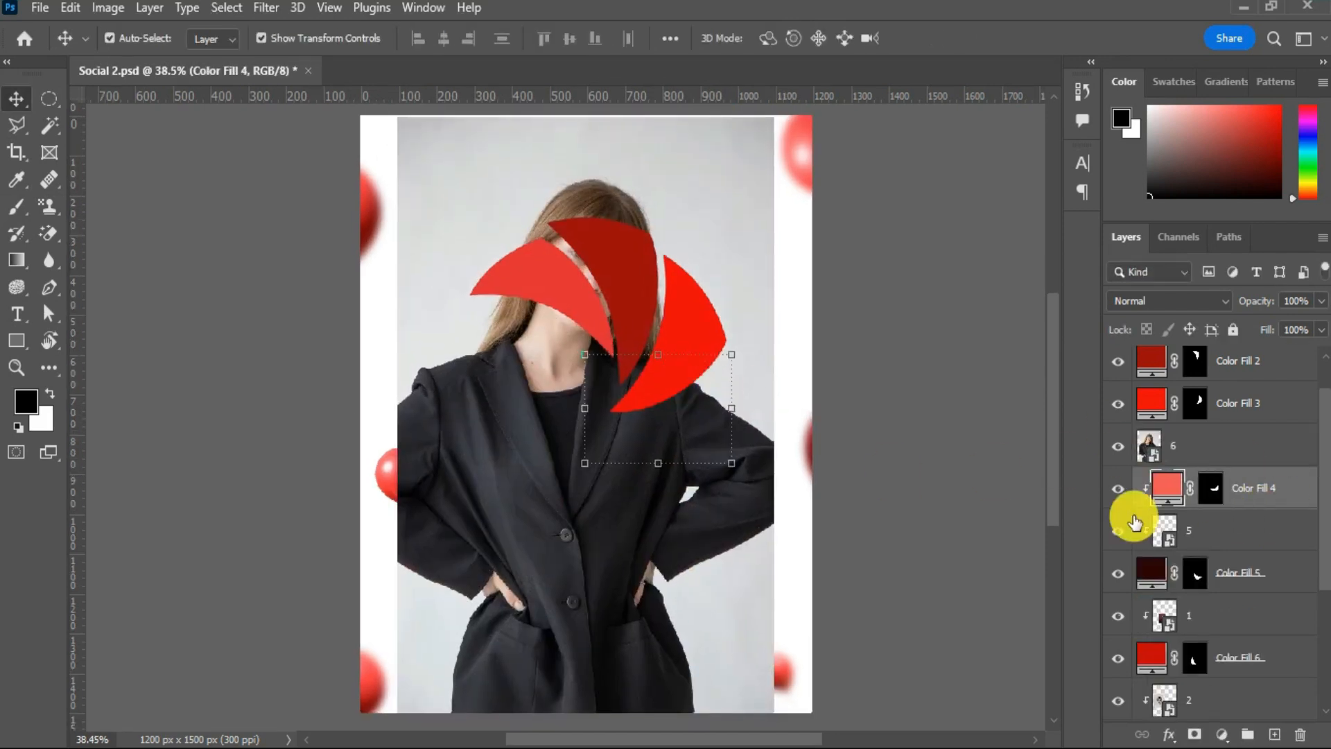
{"action": "left_click", "coordinate": [1219, 455]}
{"action": "left_click", "coordinate": [1217, 466], "text": "alt"}
{"action": "left_click_drag", "start_coordinate": [775, 714], "coordinate": [739, 594]}
- Place the photo of the woman in light blue above Color Fill 3, clip it, and fit her face inside the blade
{"action": "left_click", "coordinate": [1247, 415]}
{"action": "left_click_drag", "start_coordinate": [744, 624], "coordinate": [666, 444]}
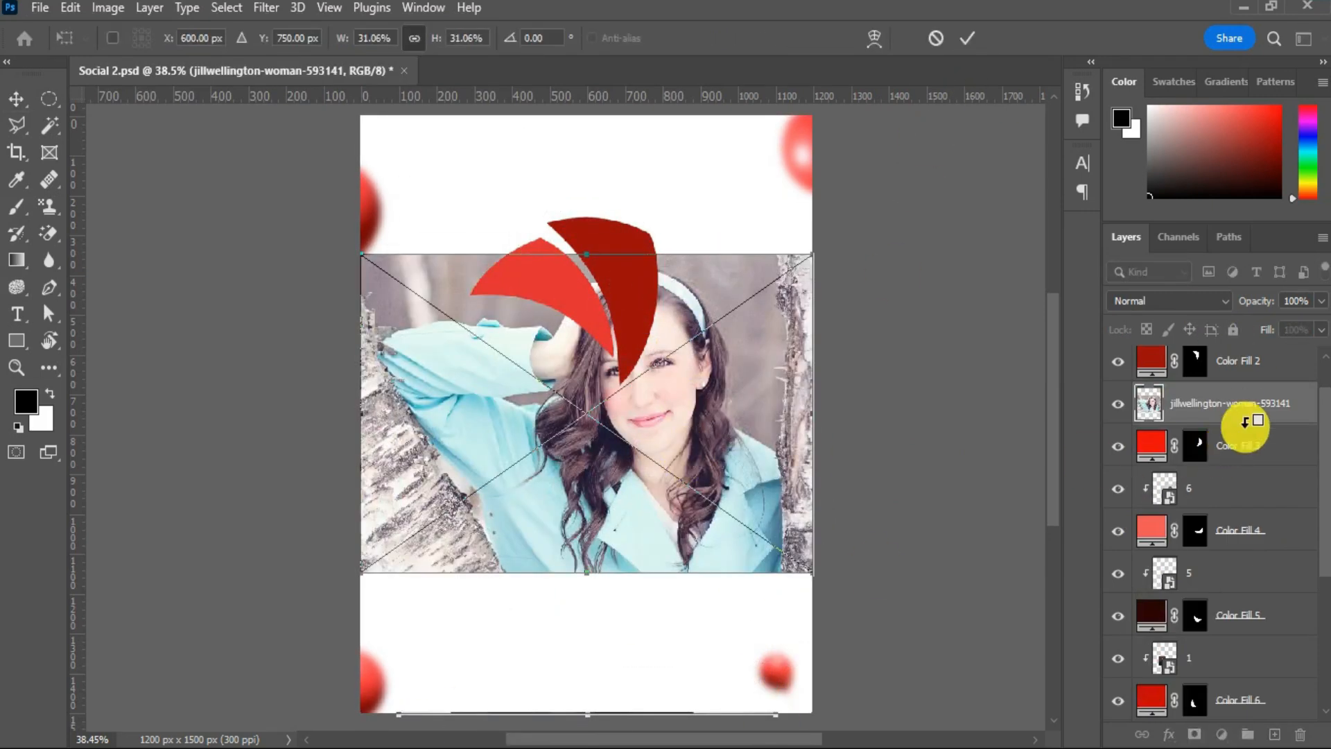
{"action": "left_click", "coordinate": [1245, 425], "text": "alt"}
{"action": "left_click_drag", "start_coordinate": [362, 413], "coordinate": [547, 414]}
{"action": "left_click_drag", "start_coordinate": [742, 397], "coordinate": [714, 368]}
{"action": "left_click", "coordinate": [967, 38]}
- Place photo 4 above Color Fill 2, clip it to the blade, and scale it to about 3.01% with the face inside
{"action": "scroll", "coordinate": [1167, 410], "scroll_direction": "up", "scroll_amount": 1}
{"action": "left_click", "coordinate": [1167, 410]}
{"action": "left_click_drag", "start_coordinate": [787, 615], "coordinate": [609, 380]}
{"action": "left_click", "coordinate": [1241, 430], "text": "alt"}
{"action": "left_click_drag", "start_coordinate": [774, 713], "coordinate": [681, 385]}
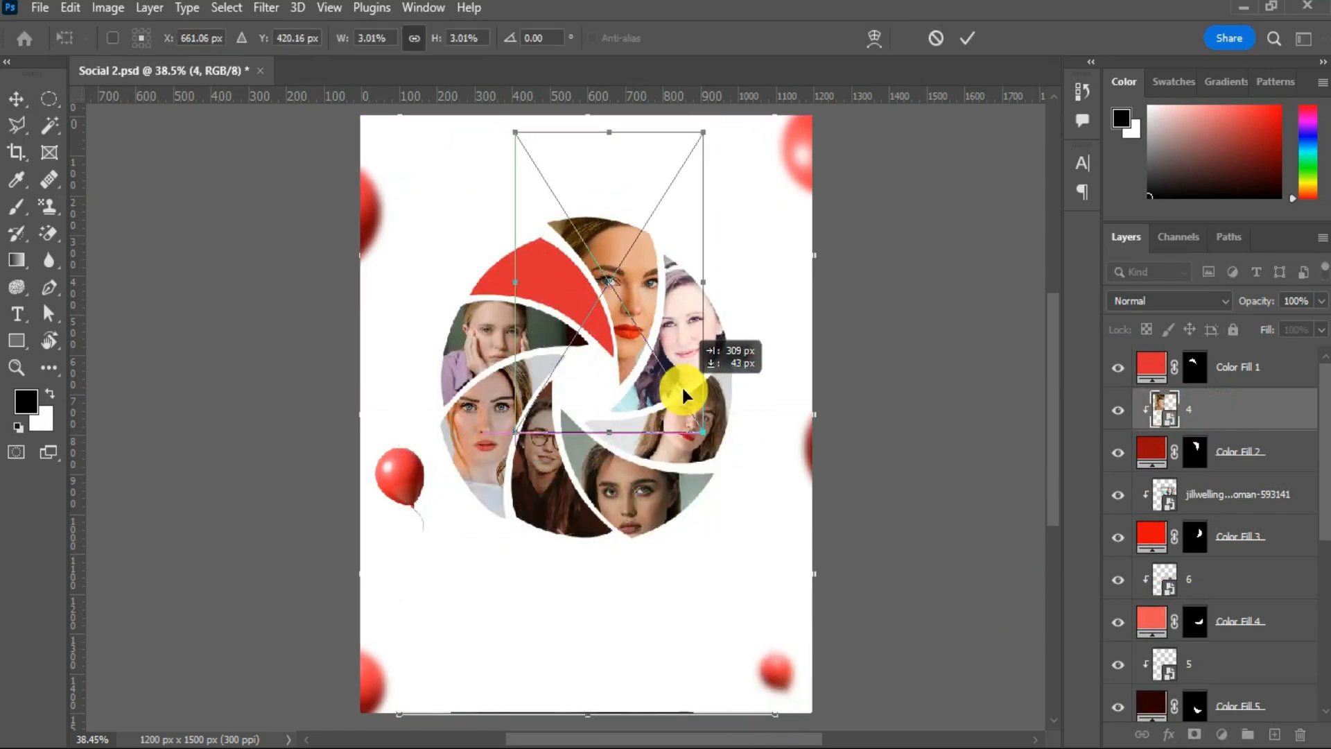
{"action": "left_click", "coordinate": [966, 38]}
- Place the photo of the woman with the teal head covering above Color Fill 1, clip it, and fit her face inside the blade
{"action": "left_click", "coordinate": [1270, 367]}
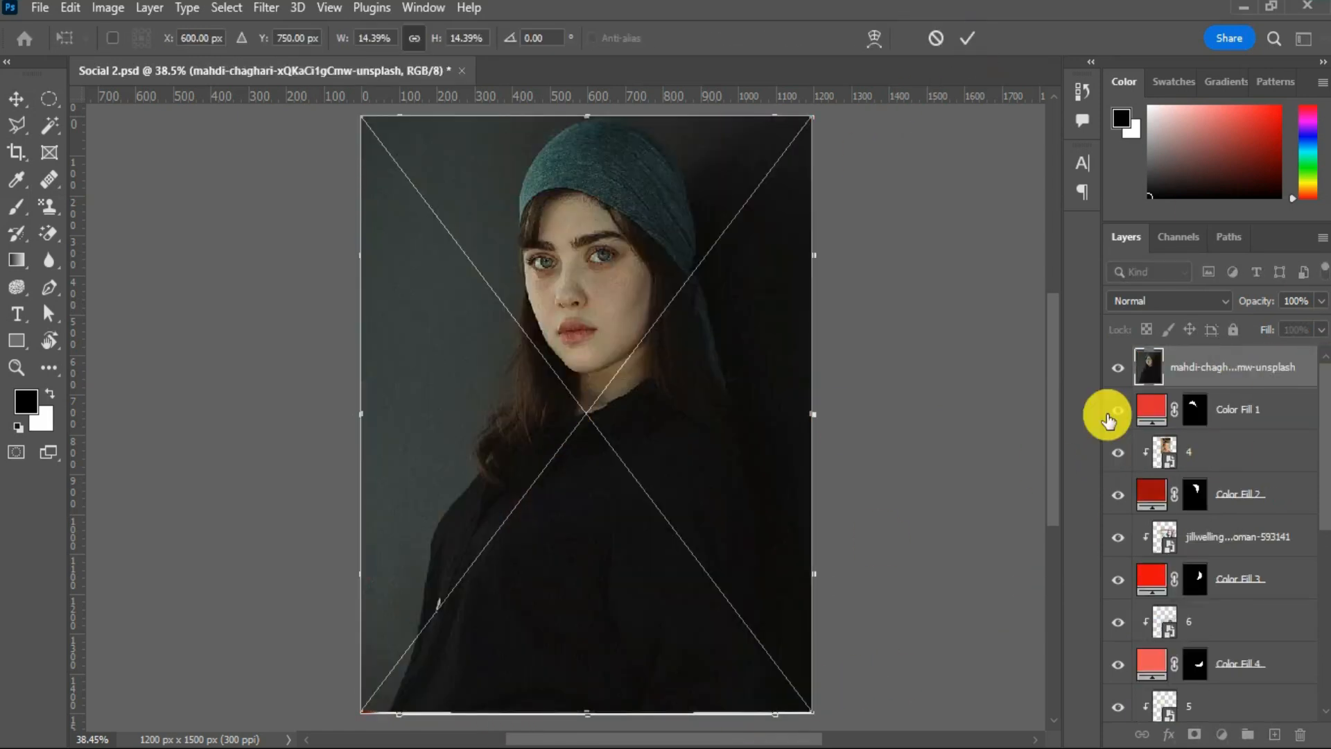
{"action": "left_click", "coordinate": [1248, 385], "text": "alt"}
{"action": "left_click_drag", "start_coordinate": [802, 718], "coordinate": [622, 487]}
{"action": "left_click_drag", "start_coordinate": [581, 398], "coordinate": [619, 405]}
{"action": "left_click_drag", "start_coordinate": [659, 498], "coordinate": [603, 415]}
{"action": "left_click", "coordinate": [967, 38]}
- Group photo 3 with Color Fill 8, and photo 2 with Color Fill 7, as separate layer groups
{"action": "scroll", "coordinate": [1268, 615], "scroll_direction": "down", "scroll_amount": 5}
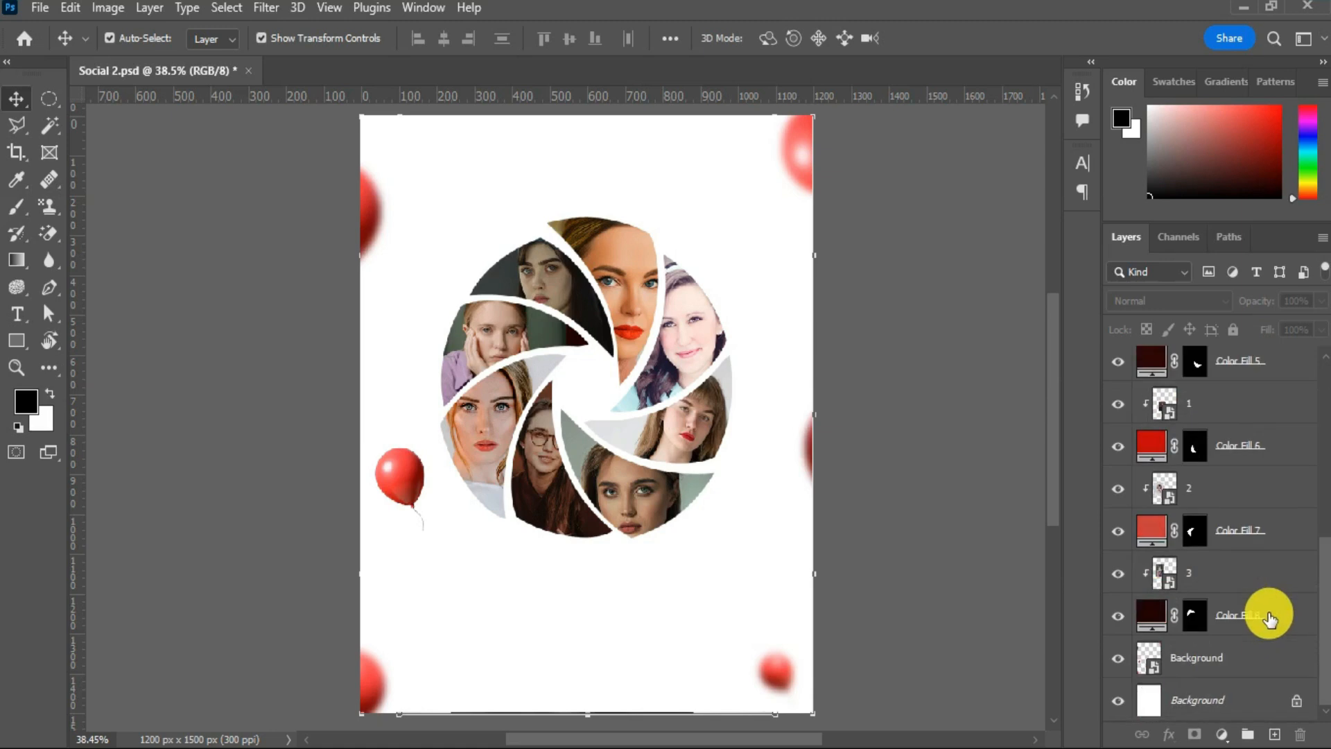
{"action": "left_click", "coordinate": [1241, 579]}
{"action": "left_click", "coordinate": [1241, 617], "text": "shift"}
{"action": "key", "text": "ctrl+g"}
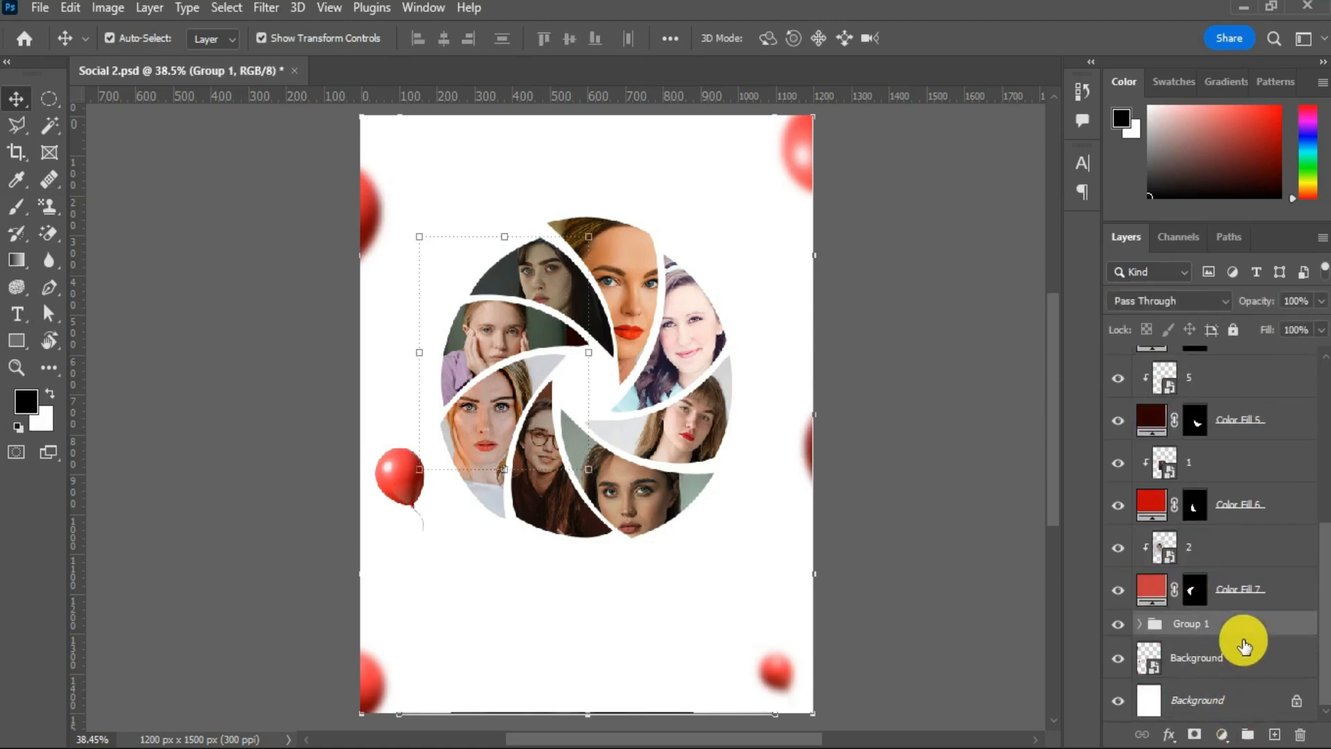
{"action": "left_click", "coordinate": [1223, 549]}
{"action": "left_click", "coordinate": [1231, 592], "text": "shift"}
{"action": "left_click", "coordinate": [1247, 729]}
- Group photo 1 with Color Fill 6, and photo 5 with Color Fill 5, as separate layer groups
{"action": "left_click", "coordinate": [1219, 536]}
{"action": "left_click", "coordinate": [1228, 565], "text": "shift"}
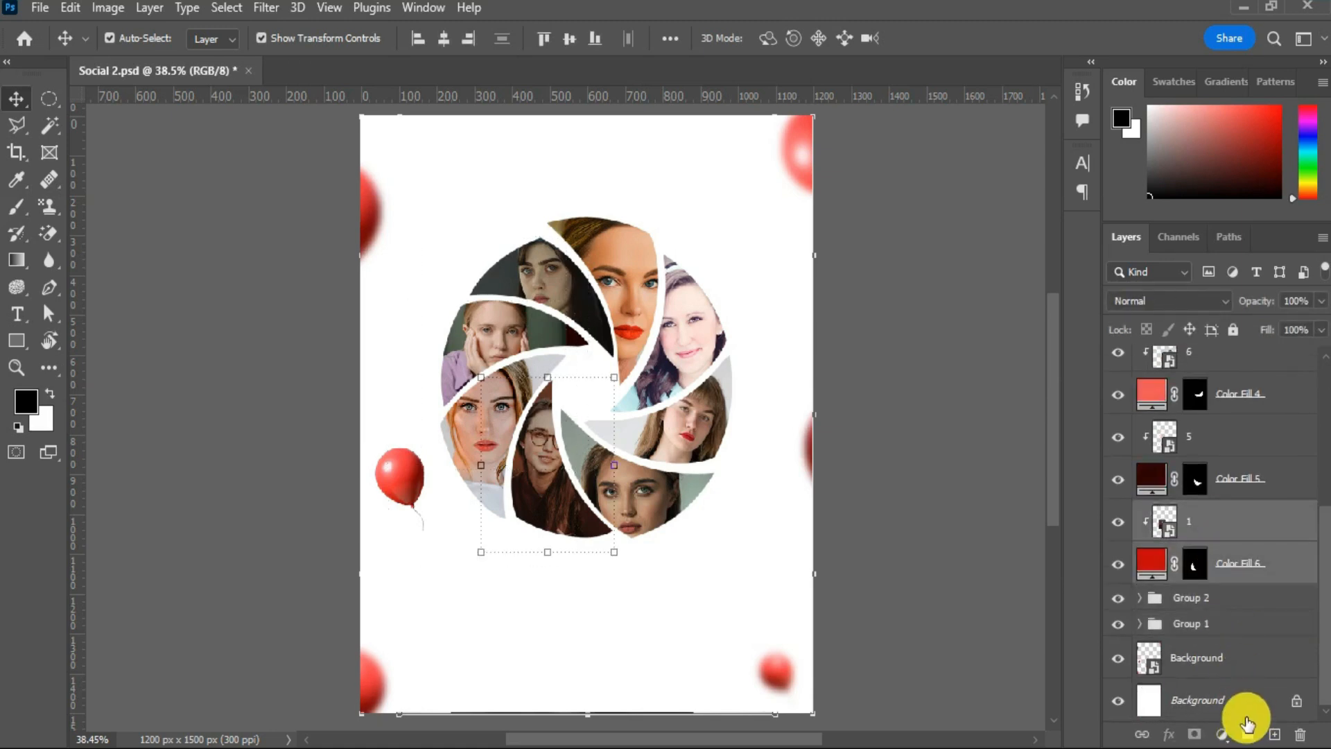
{"action": "left_click", "coordinate": [1247, 729]}
{"action": "left_click", "coordinate": [1223, 499]}
{"action": "left_click", "coordinate": [1231, 538], "text": "shift"}
{"action": "left_click", "coordinate": [1246, 729]}
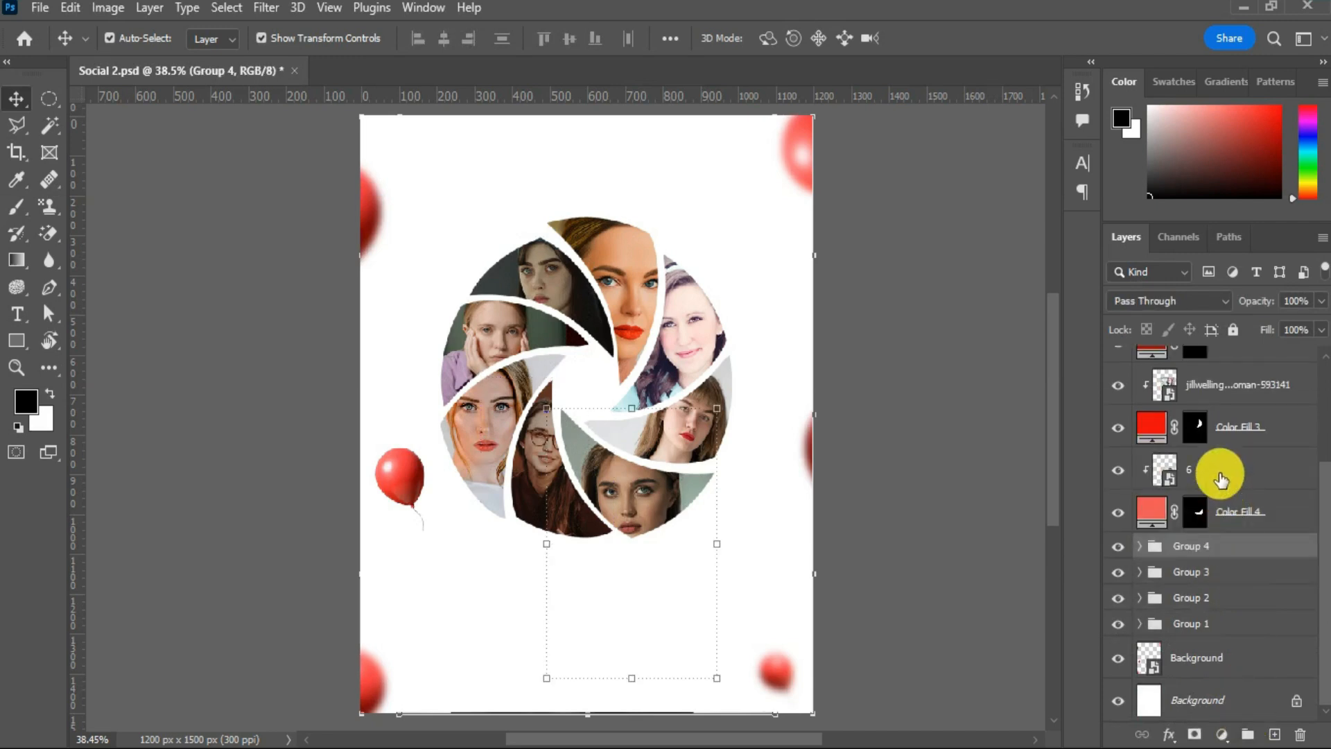
- Group photo 6 with Color Fill 4, and the light-blue shirt photo with Color Fill 3, as separate layer groups
{"action": "left_click", "coordinate": [1220, 478]}
{"action": "left_click", "coordinate": [1230, 512], "text": "shift"}
{"action": "left_click", "coordinate": [1247, 729]}
{"action": "left_click", "coordinate": [1228, 447]}
{"action": "left_click", "coordinate": [1233, 485], "text": "shift"}
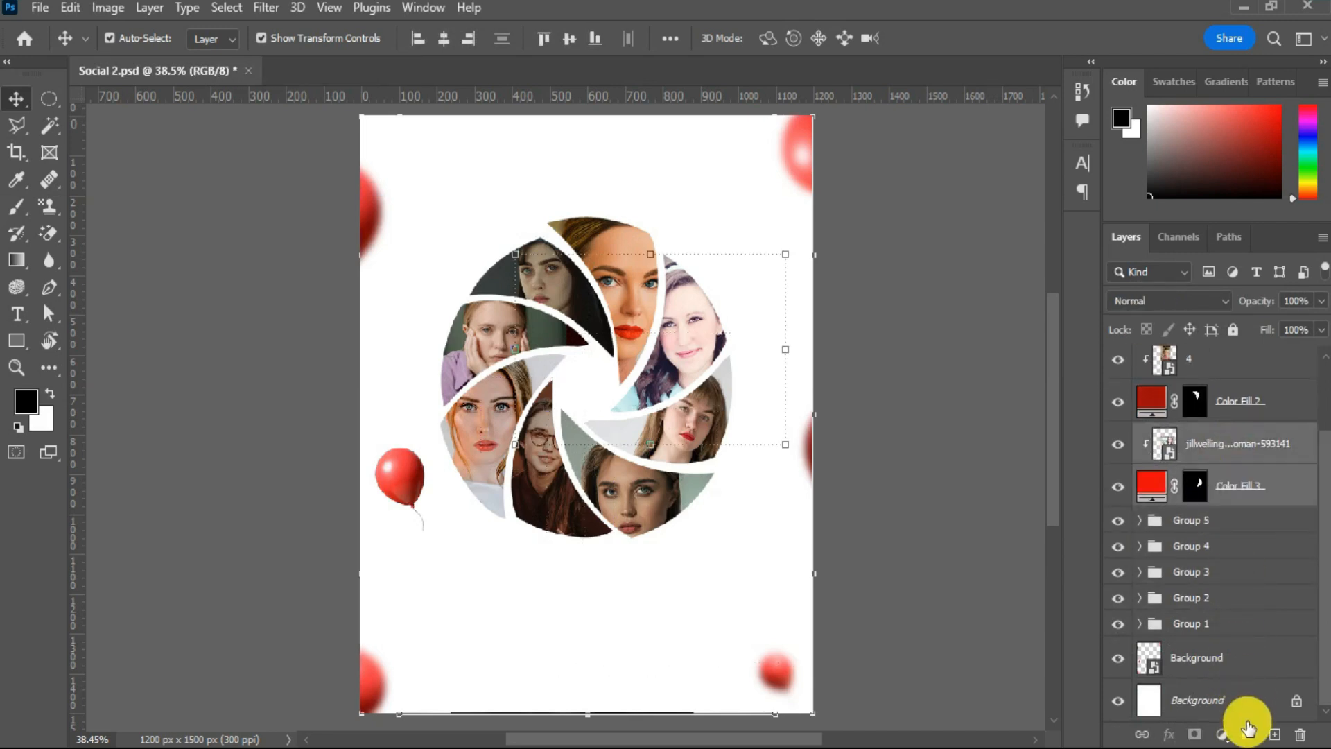
{"action": "left_click", "coordinate": [1246, 729]}
- Group photo 4 with Color Fill 2, and the teal head covering photo with Color Fill 1, as separate layer groups
{"action": "left_click", "coordinate": [1233, 430]}
{"action": "left_click", "coordinate": [1227, 460], "text": "shift"}
{"action": "left_click", "coordinate": [1247, 729]}
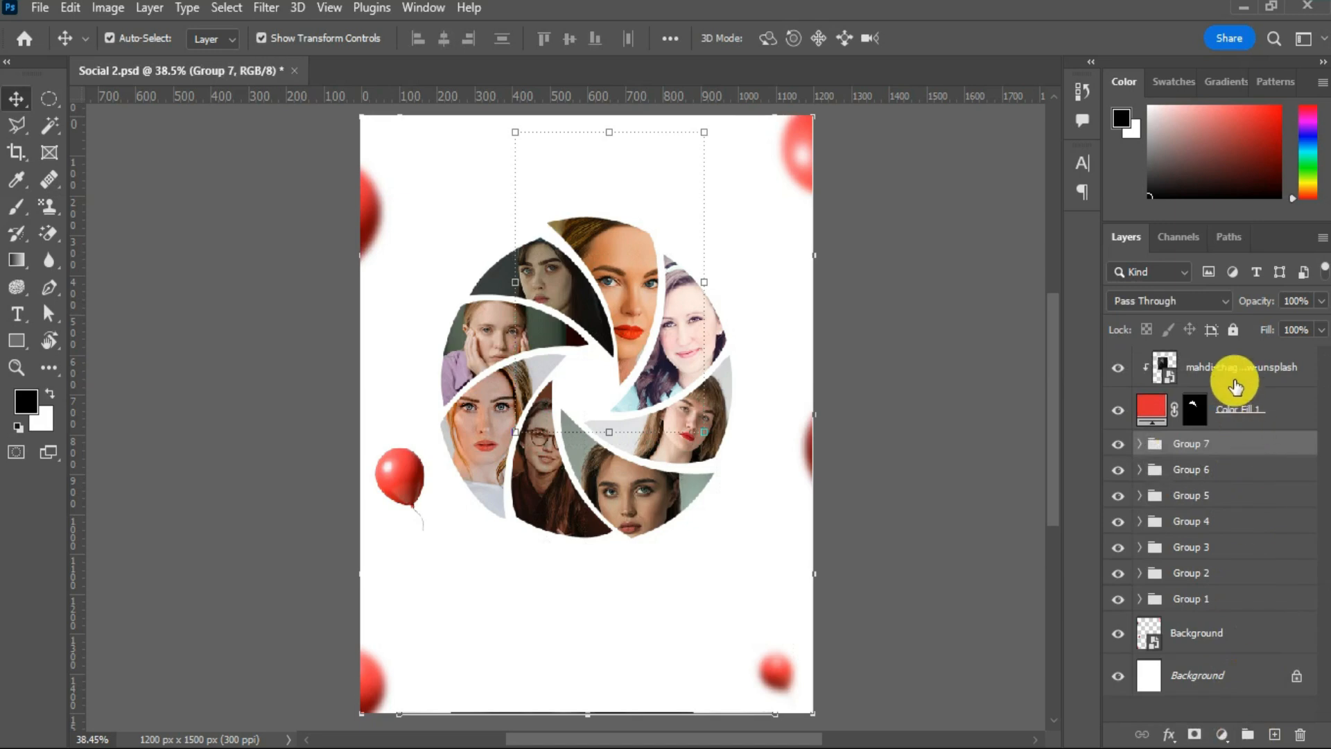
{"action": "left_click", "coordinate": [1235, 386]}
{"action": "left_click", "coordinate": [1237, 412], "text": "shift"}
{"action": "left_click", "coordinate": [1247, 730]}
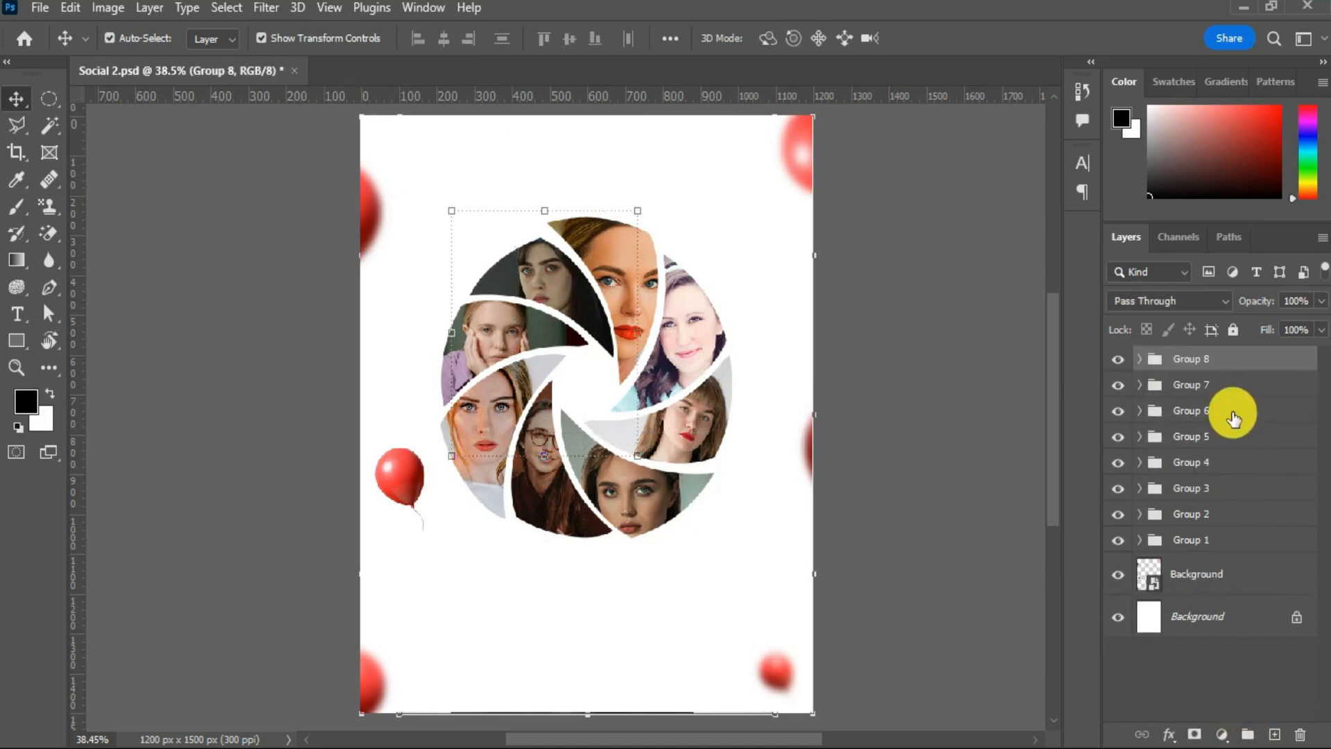
- Place the cutout image of the seated woman in red above all groups and convert it to a smart object
{"action": "left_click_drag", "start_coordinate": [548, 745], "coordinate": [582, 589]}
{"action": "left_click", "coordinate": [967, 40]}
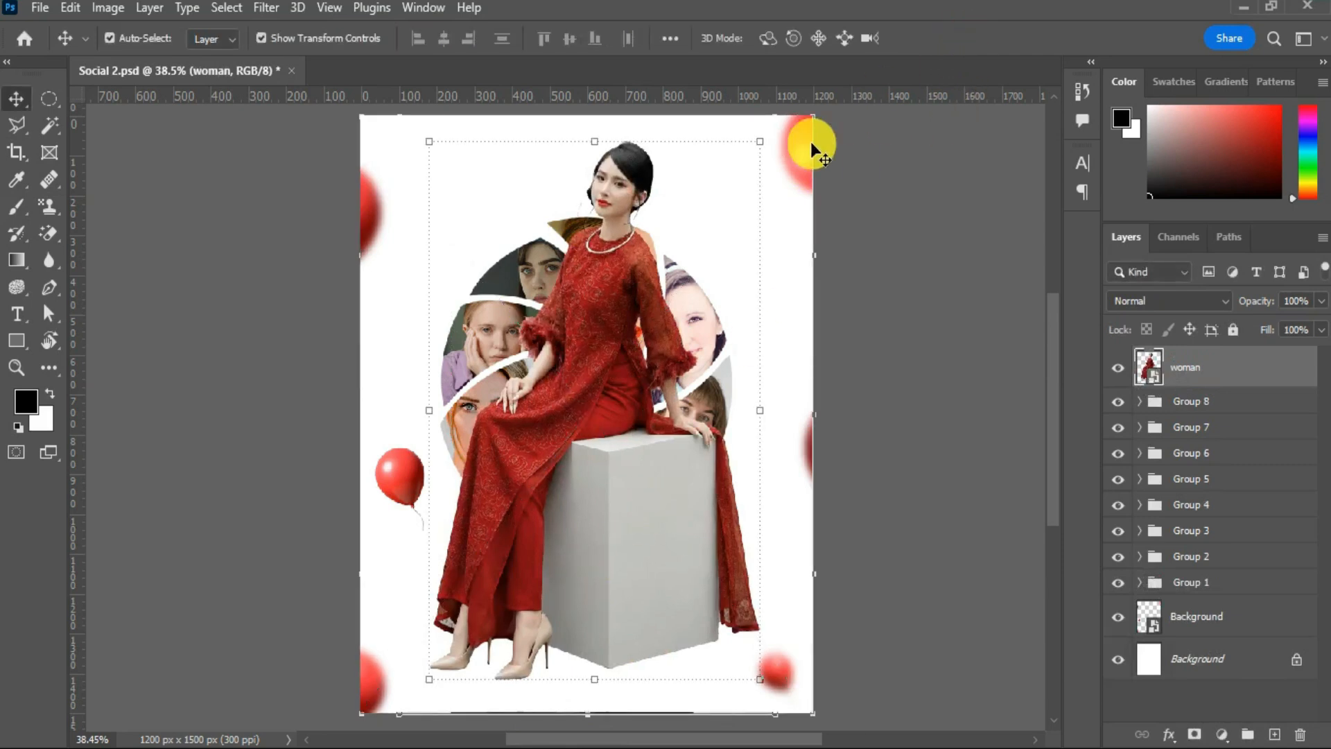
{"action": "right_click", "coordinate": [1191, 368]}
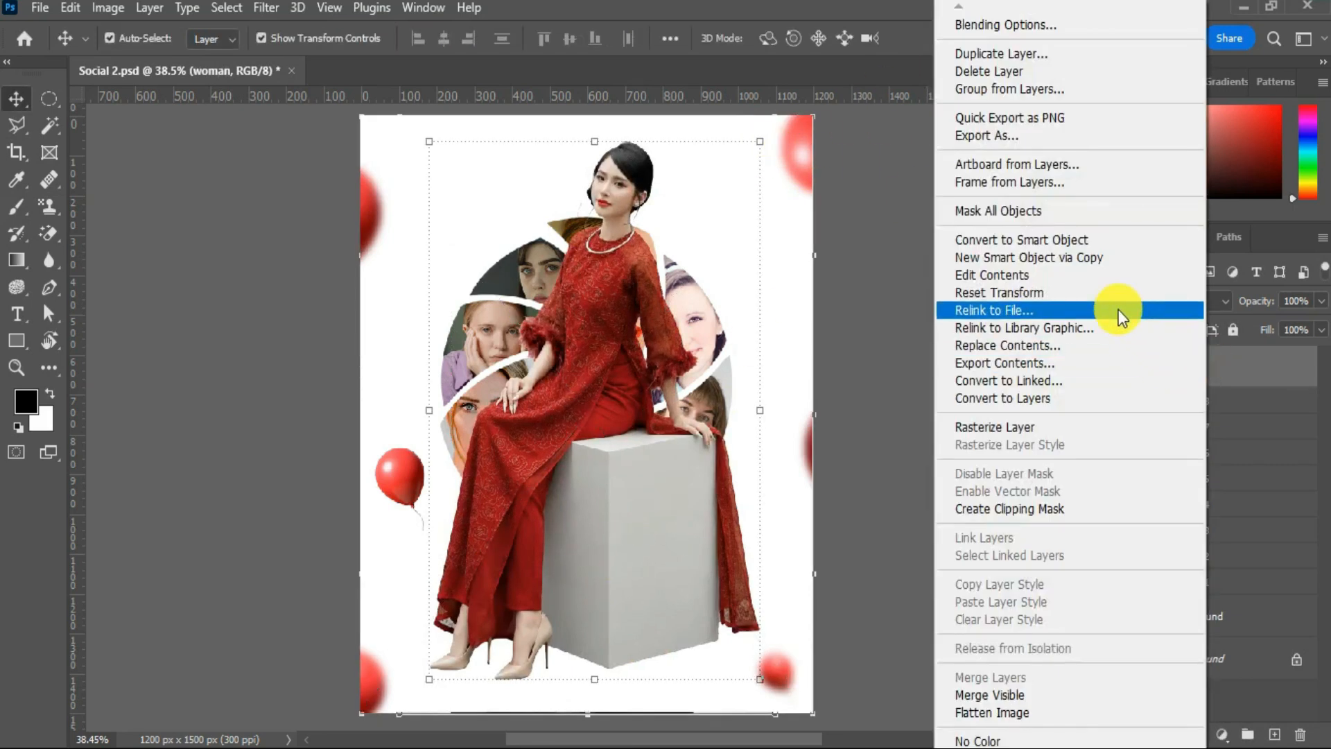
{"action": "left_click", "coordinate": [1084, 238]}
- Scale the seated woman down to a bit over half the canvas height and position her at the bottom center, overlapping the wheel
{"action": "key", "text": "ctrl+t"}
{"action": "left_click_drag", "start_coordinate": [760, 141], "coordinate": [647, 324]}
{"action": "left_click_drag", "start_coordinate": [581, 597], "coordinate": [618, 624]}
{"action": "left_click_drag", "start_coordinate": [684, 352], "coordinate": [663, 386]}
{"action": "left_click_drag", "start_coordinate": [618, 597], "coordinate": [635, 565]}
{"action": "mouse_move", "coordinate": [682, 361]}
{"action": "left_mouse_down"}
{"action": "mouse_move", "coordinate": [690, 352]}
{"action": "mouse_move", "coordinate": [671, 364]}
{"action": "left_mouse_up"}
{"action": "left_click", "coordinate": [968, 38]}
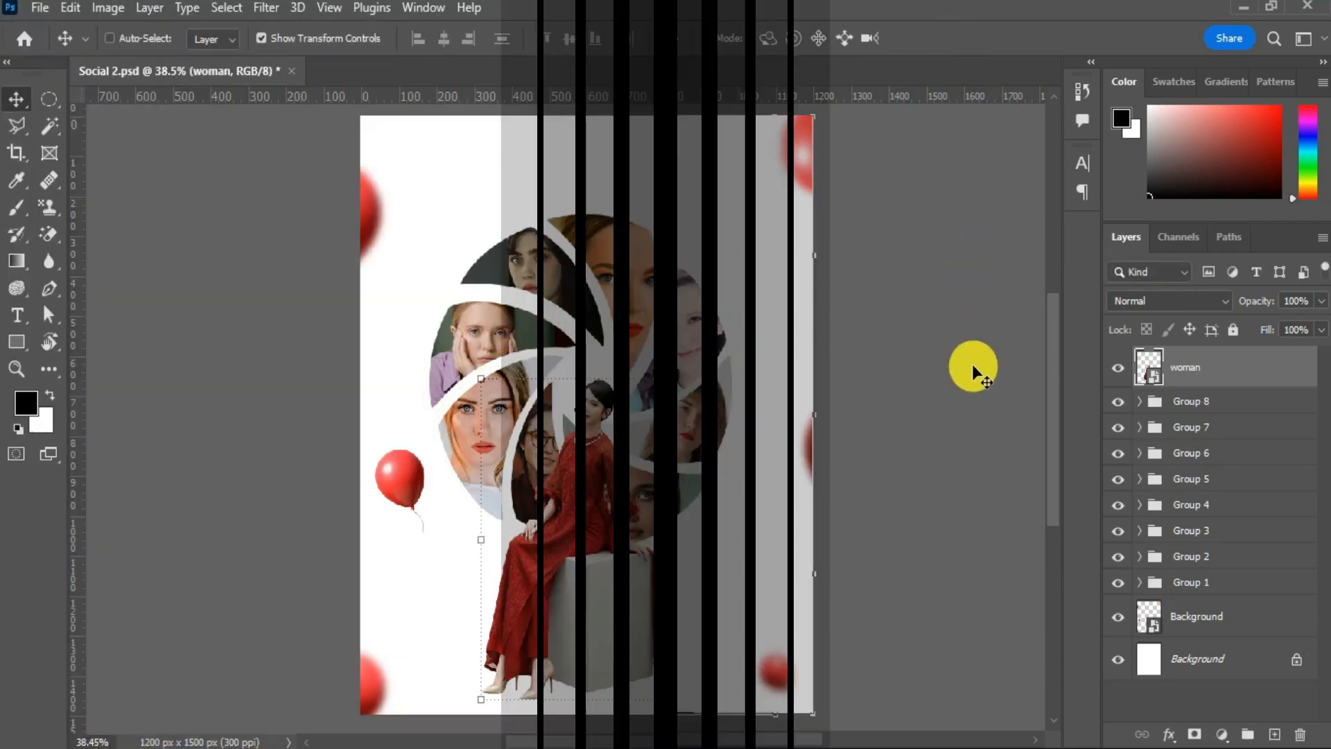
- Duplicate the woman layer and rename the lower of the two copies shadow
{"action": "key", "text": "ctrl+j"}
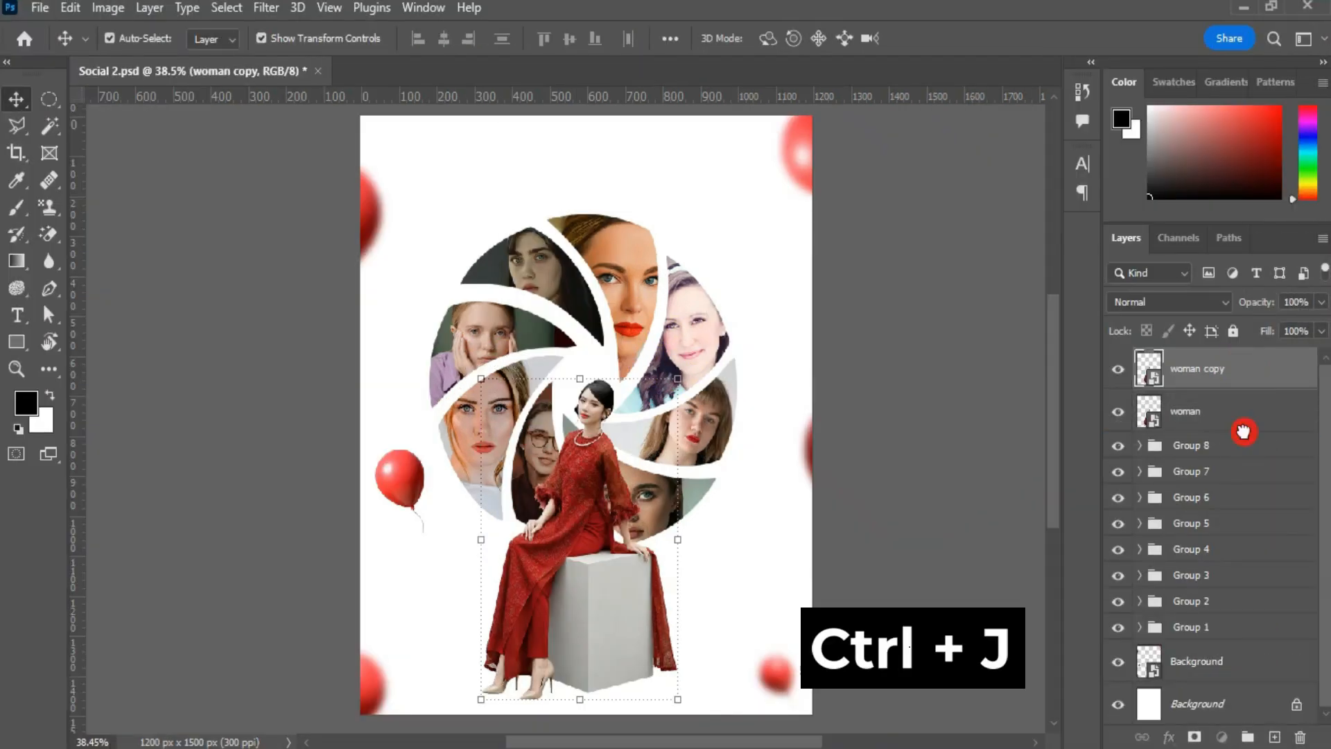
{"action": "left_click_drag", "start_coordinate": [1243, 431], "coordinate": [1223, 423]}
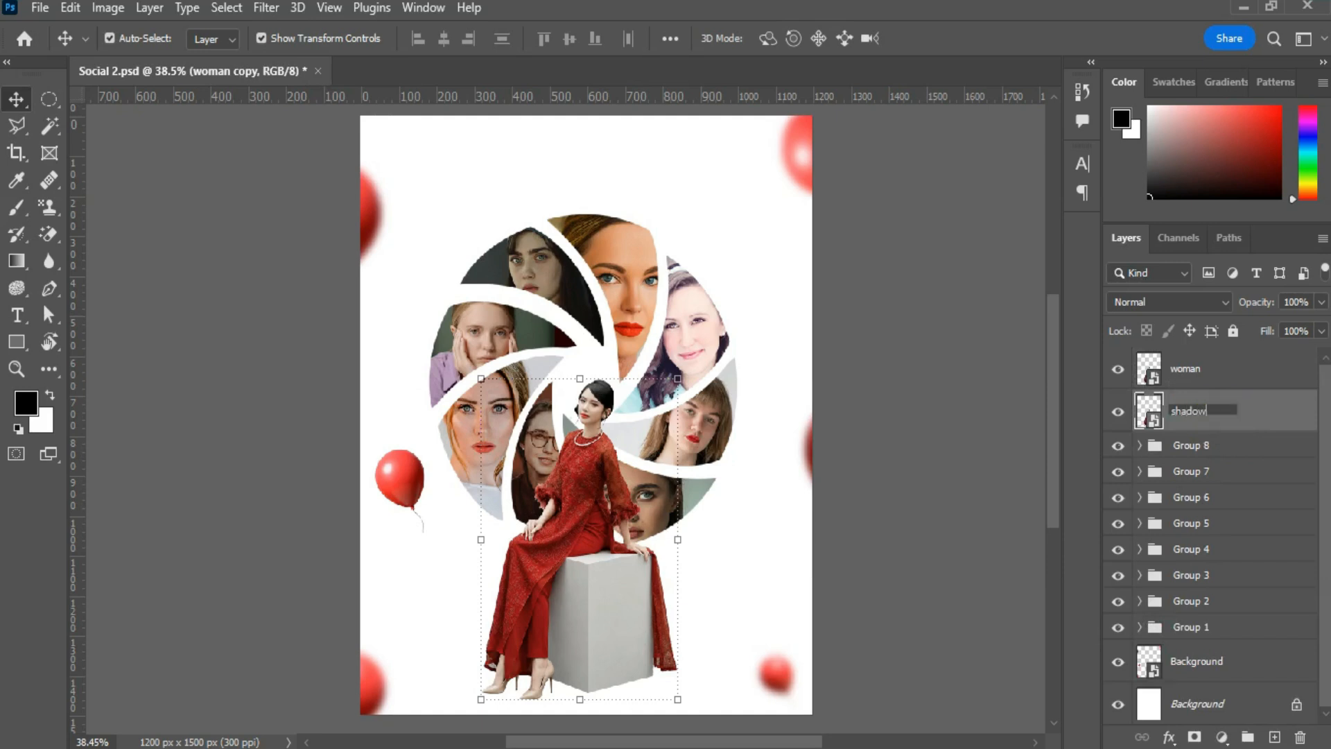
- Add a black (#000000) solid color fill layer directly above the shadow layer
{"action": "left_click", "coordinate": [1221, 736]}
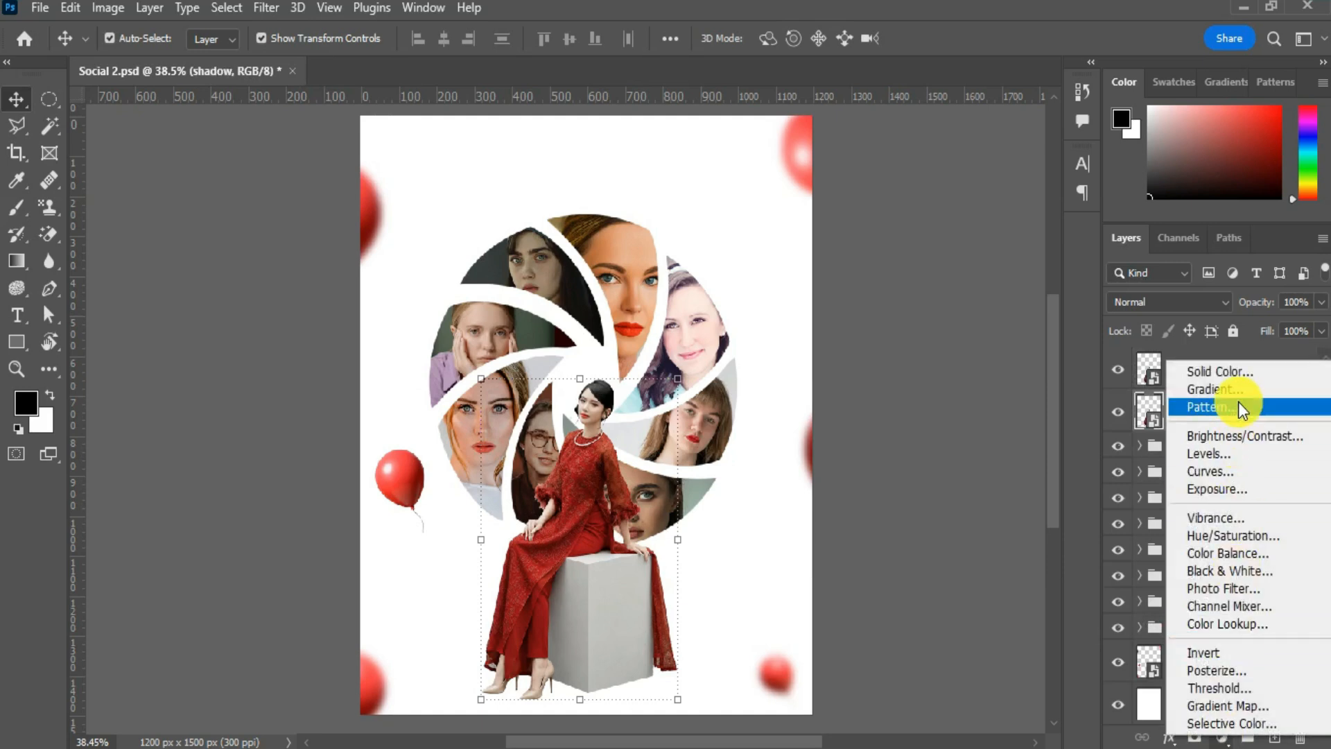
{"action": "left_click", "coordinate": [1234, 374]}
{"action": "left_click_drag", "start_coordinate": [1004, 605], "coordinate": [1062, 655]}
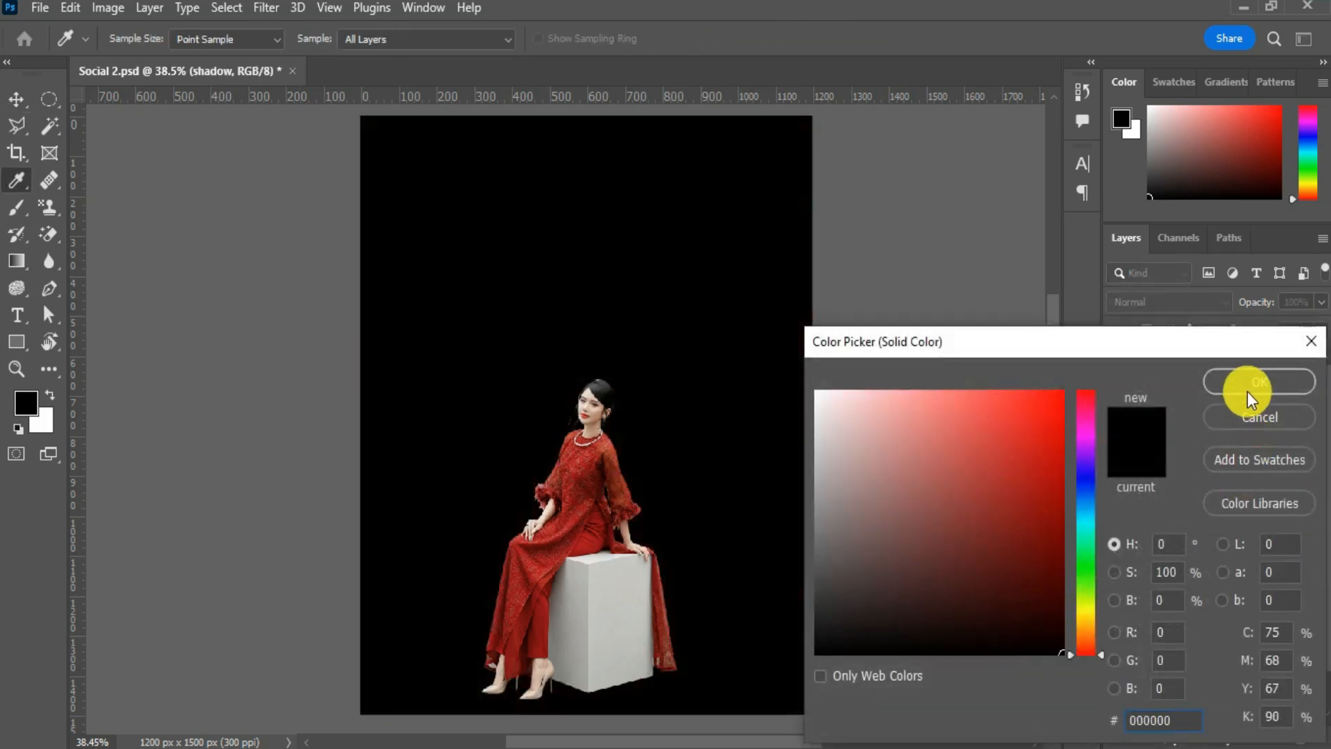
{"action": "left_click", "coordinate": [1248, 390]}
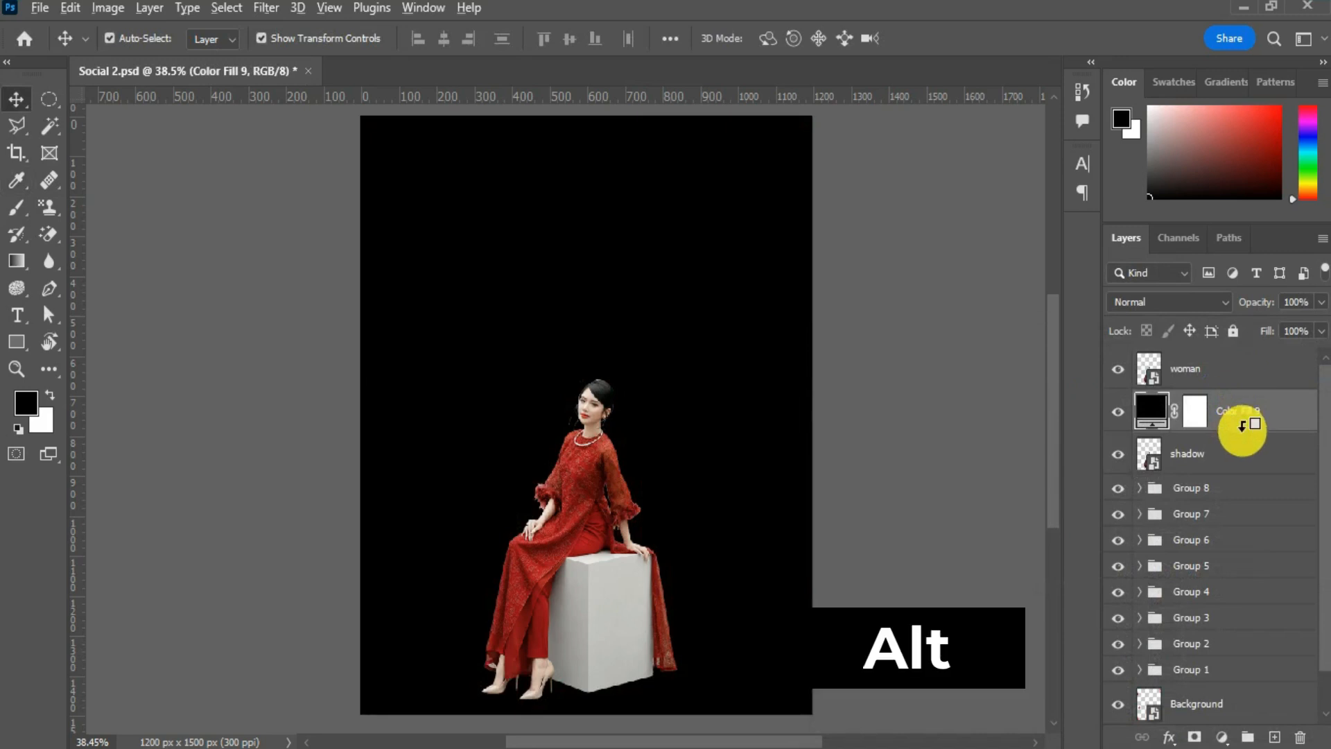
- Clip the black fill to the shadow layer and squash the shadow to 23.98% height, slanting it up toward the canvas's right edge
{"action": "left_click", "coordinate": [1242, 426], "text": "alt"}
{"action": "left_click", "coordinate": [1258, 466]}
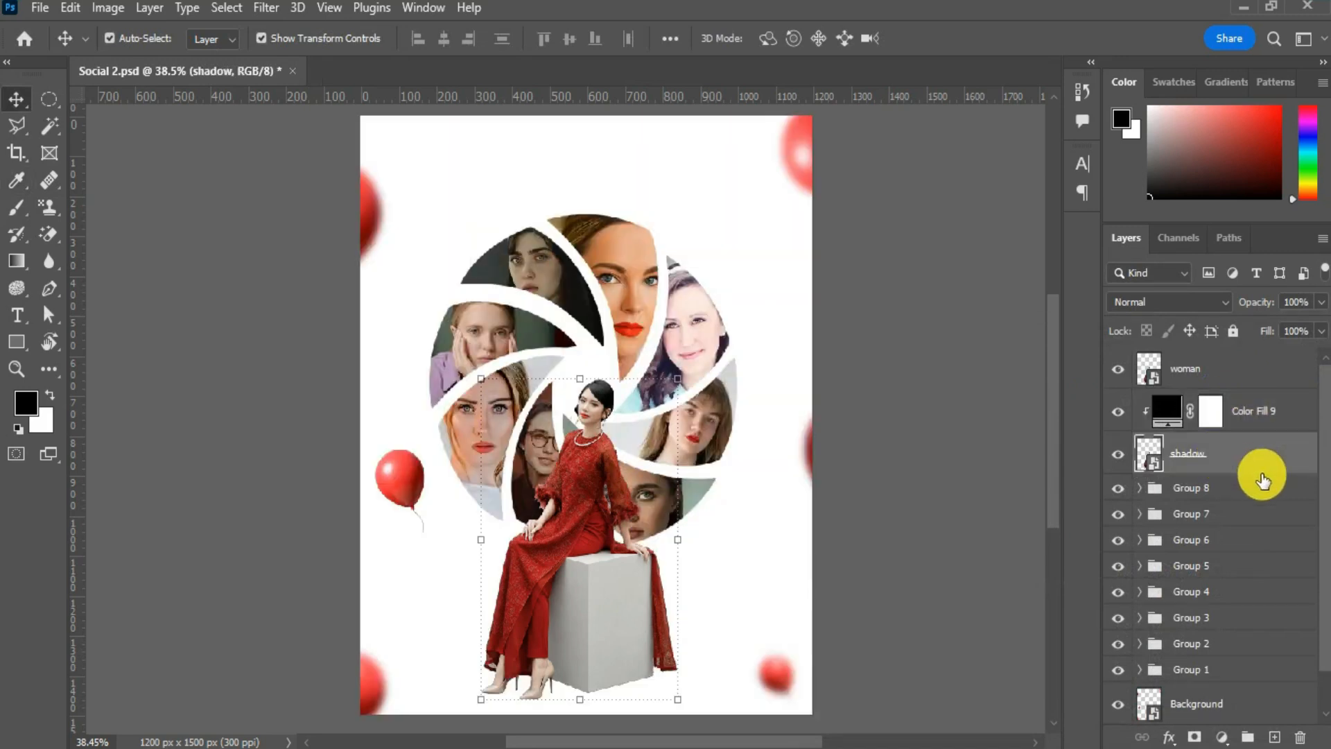
{"action": "key", "text": "ctrl+t"}
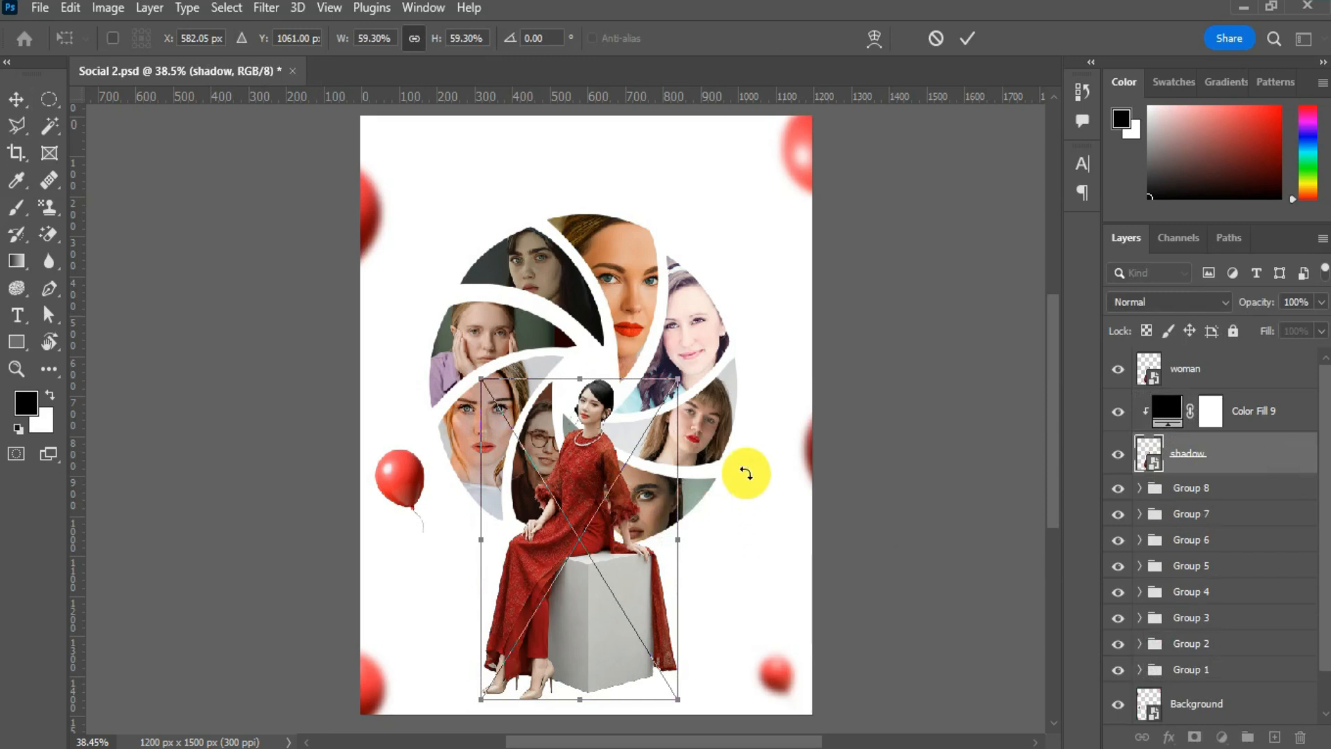
{"action": "left_click_drag", "start_coordinate": [581, 385], "coordinate": [820, 570]}
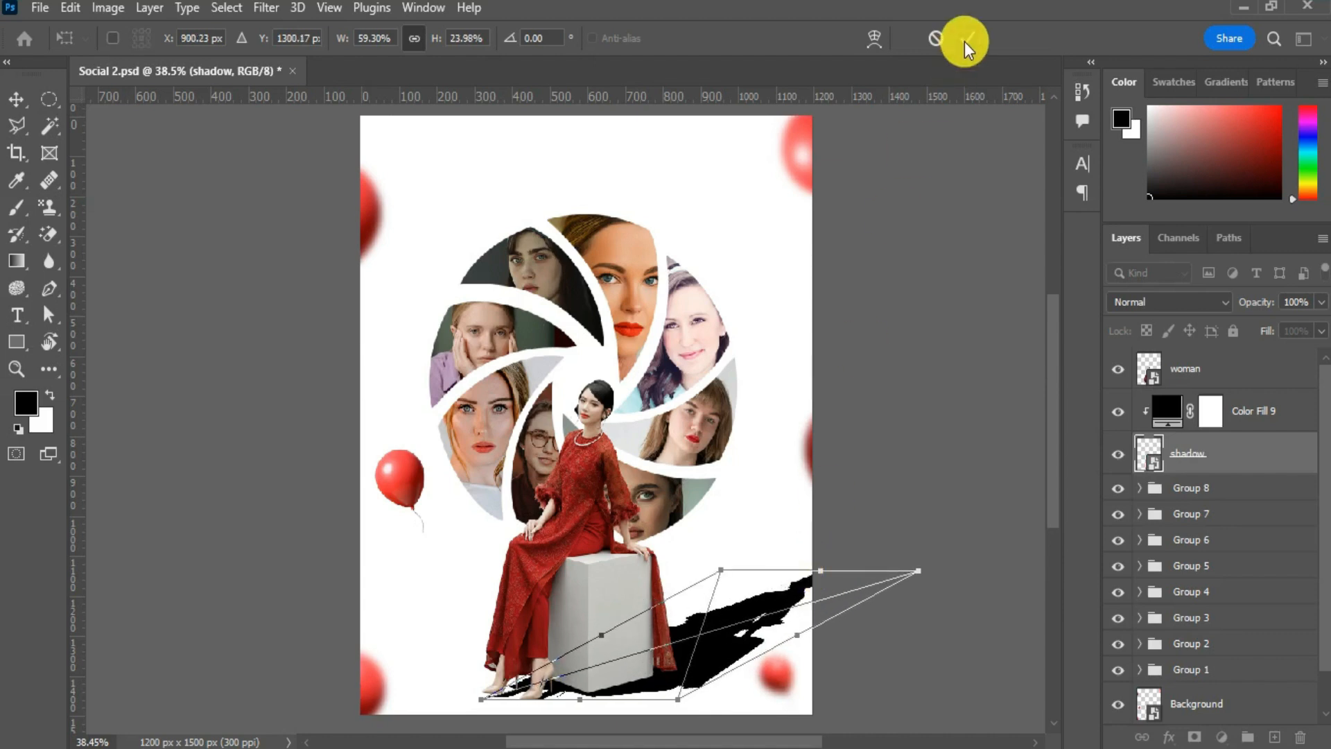
{"action": "left_click", "coordinate": [966, 43]}
- Add a layer mask to the shadow and fade its far end with two black-to-transparent gradients toward the woman's feet
{"action": "left_click", "coordinate": [1204, 737]}
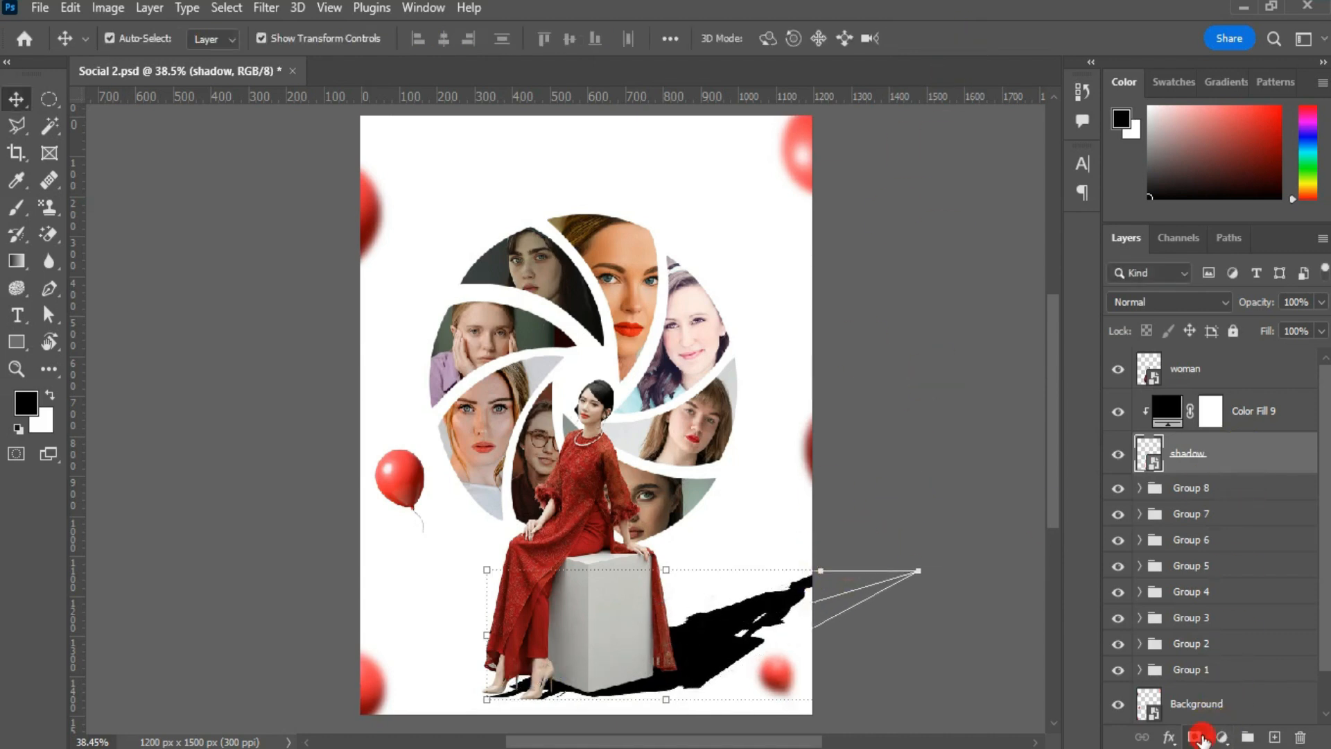
{"action": "left_click", "coordinate": [19, 259]}
{"action": "left_click_drag", "start_coordinate": [825, 562], "coordinate": [525, 713]}
{"action": "left_click_drag", "start_coordinate": [832, 563], "coordinate": [529, 701]}
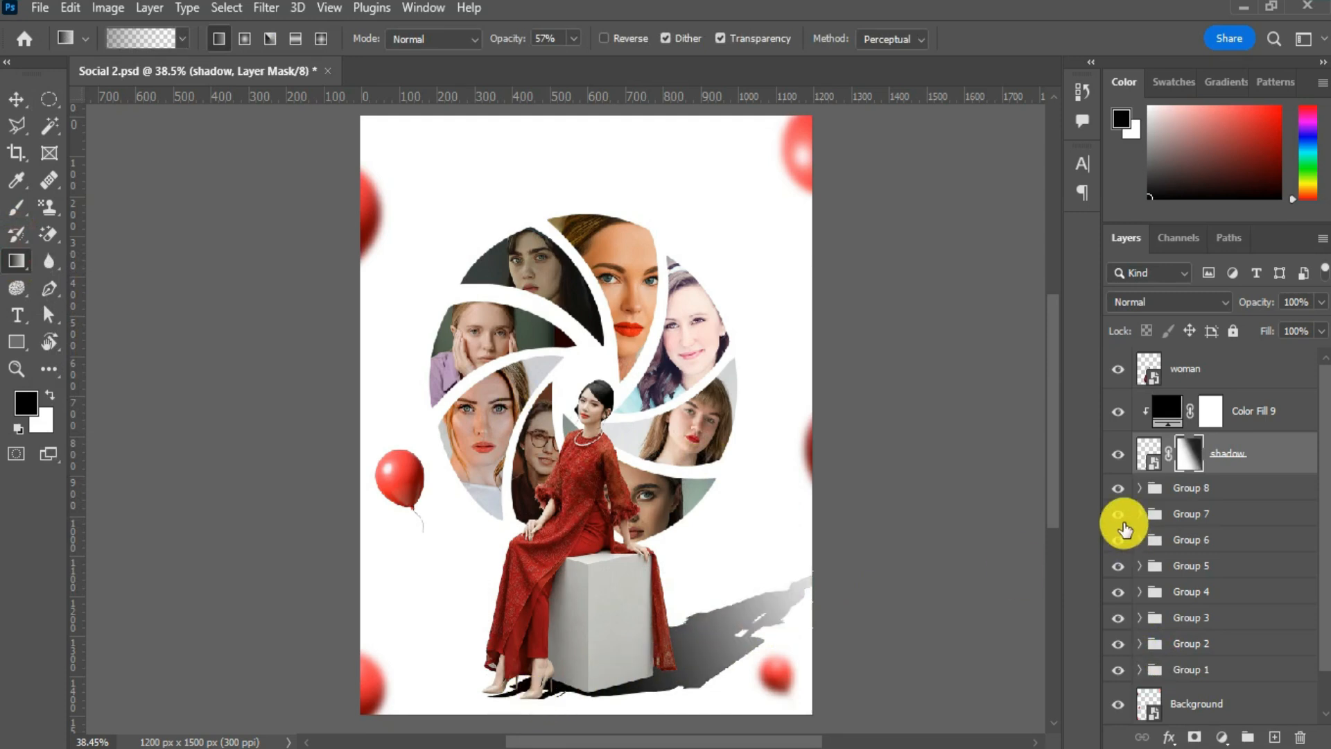
- Apply a Gaussian Blur to the shadow image itself and lower the shadow layer's opacity to 61%
{"action": "left_click", "coordinate": [1149, 452]}
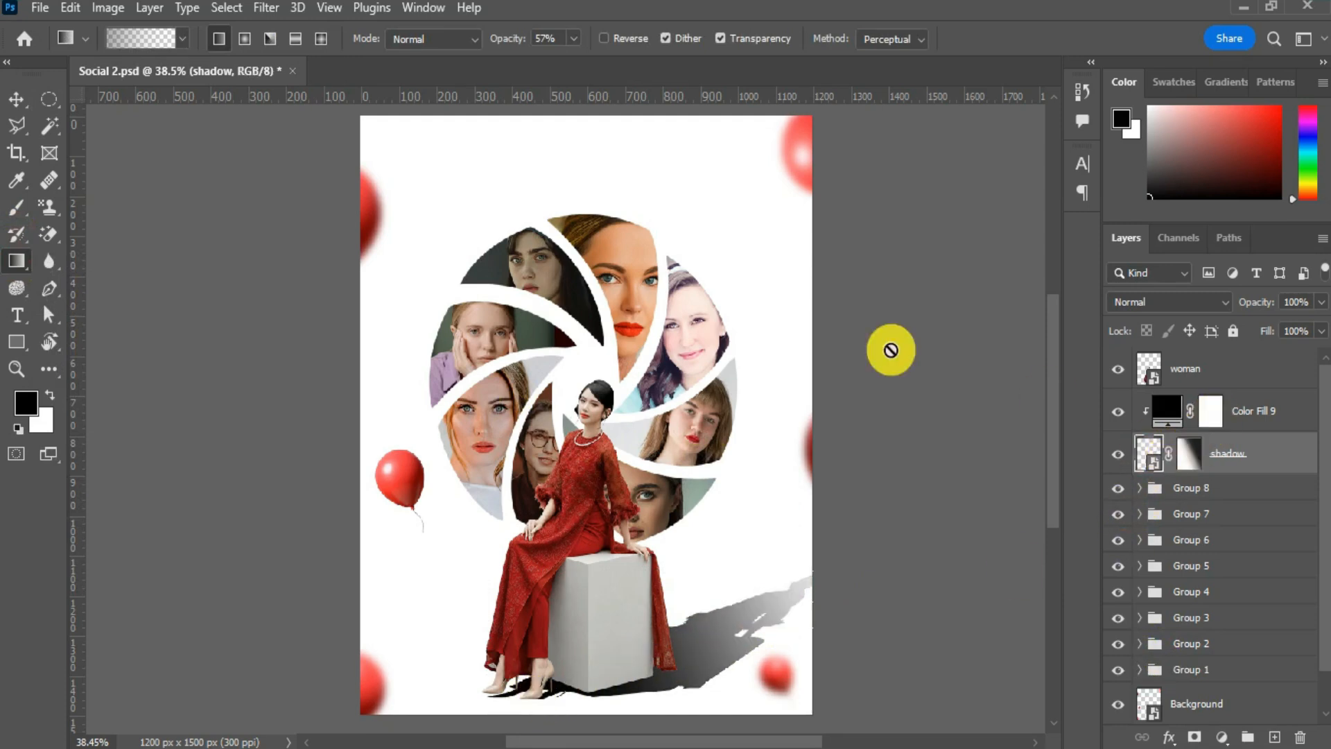
{"action": "left_click", "coordinate": [271, 10]}
{"action": "mouse_move", "coordinate": [321, 270]}
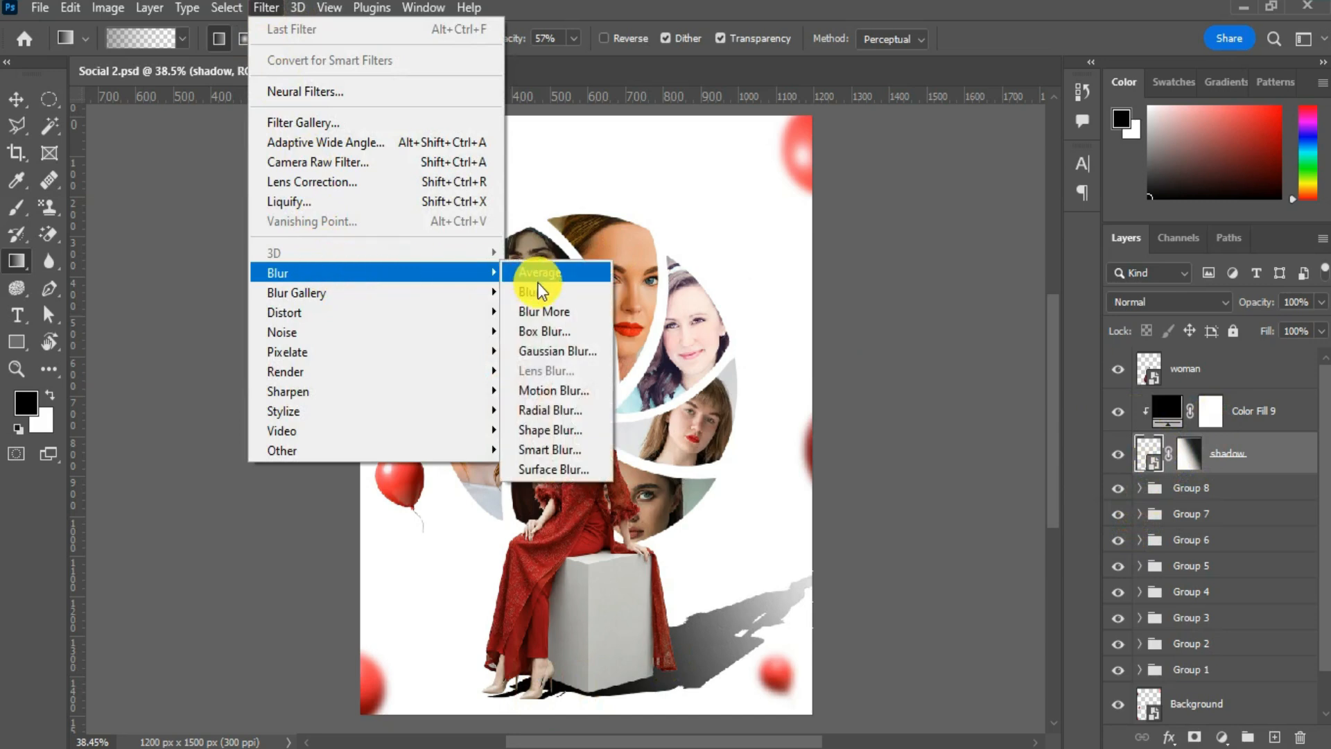
{"action": "left_click", "coordinate": [549, 346]}
{"action": "left_click_drag", "start_coordinate": [873, 435], "coordinate": [846, 439]}
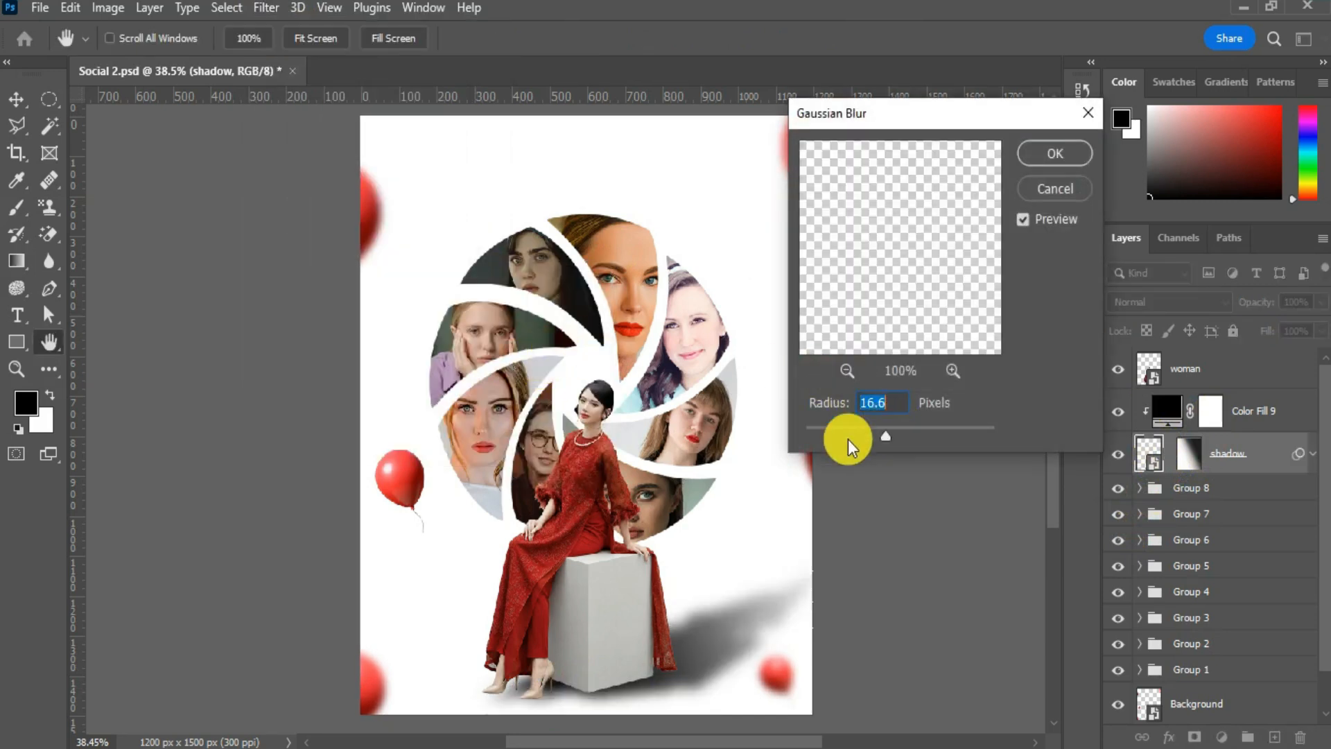
{"action": "left_click", "coordinate": [1053, 154]}
{"action": "left_click_drag", "start_coordinate": [1267, 307], "coordinate": [1241, 350]}
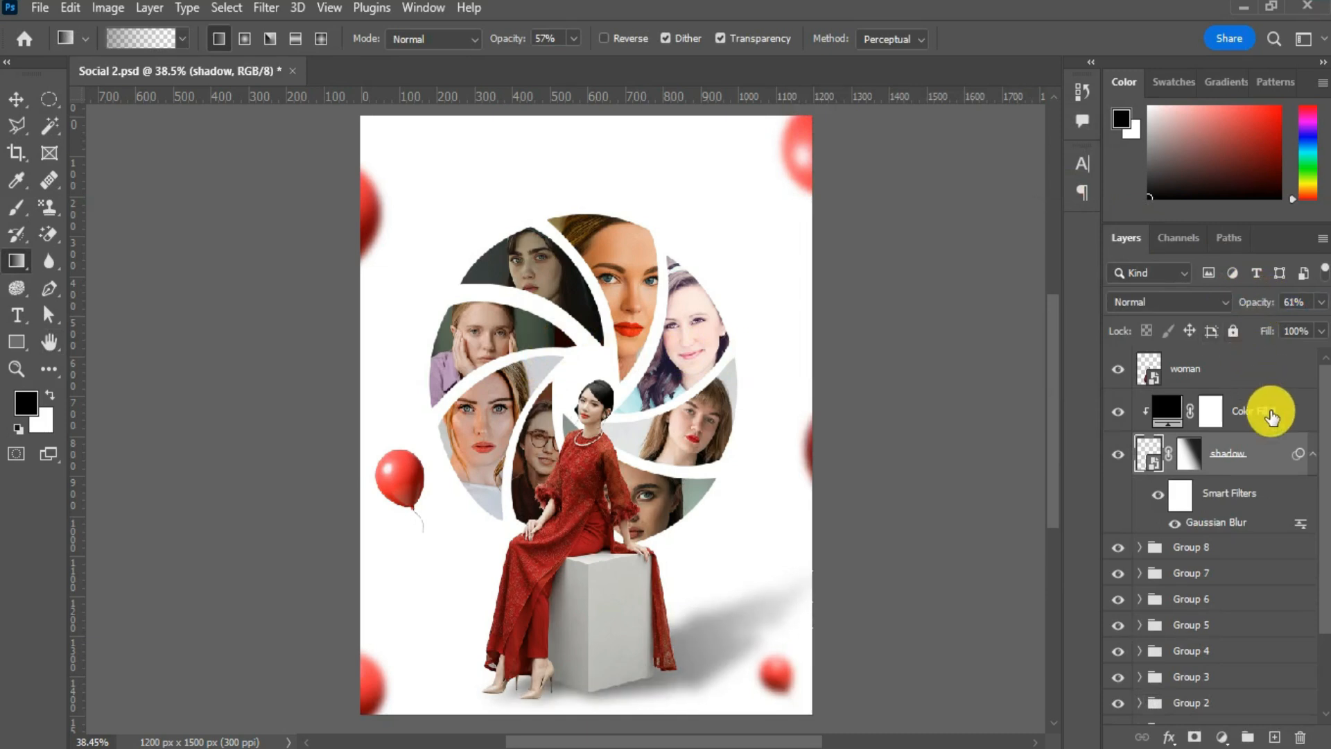
- Create a new empty layer above the black fill and set up the brush at 500 px
{"action": "left_click", "coordinate": [1272, 415]}
{"action": "left_click", "coordinate": [1274, 737]}
{"action": "left_click", "coordinate": [17, 207]}
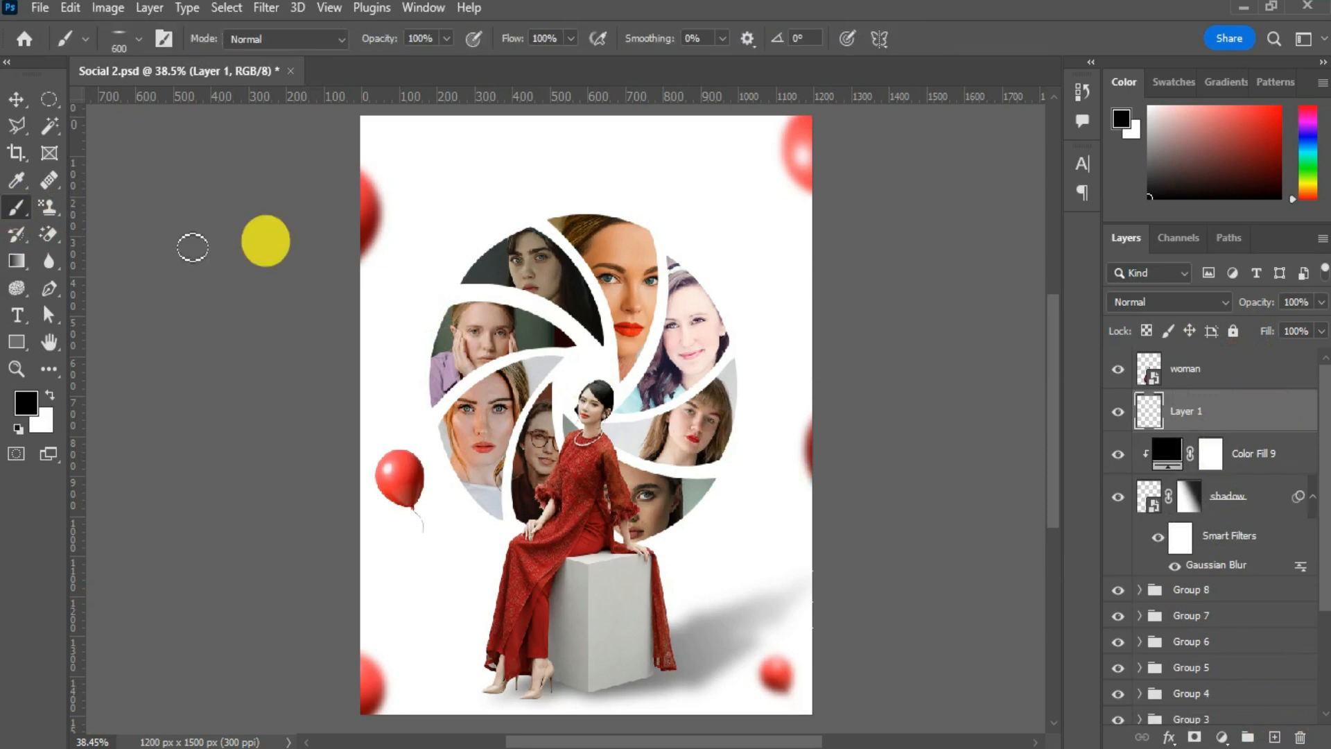
{"action": "right_click", "coordinate": [589, 275]}
{"action": "left_click", "coordinate": [695, 561]}
{"action": "left_click_drag", "start_coordinate": [643, 326], "coordinate": [643, 310]}
{"action": "left_click", "coordinate": [514, 44]}
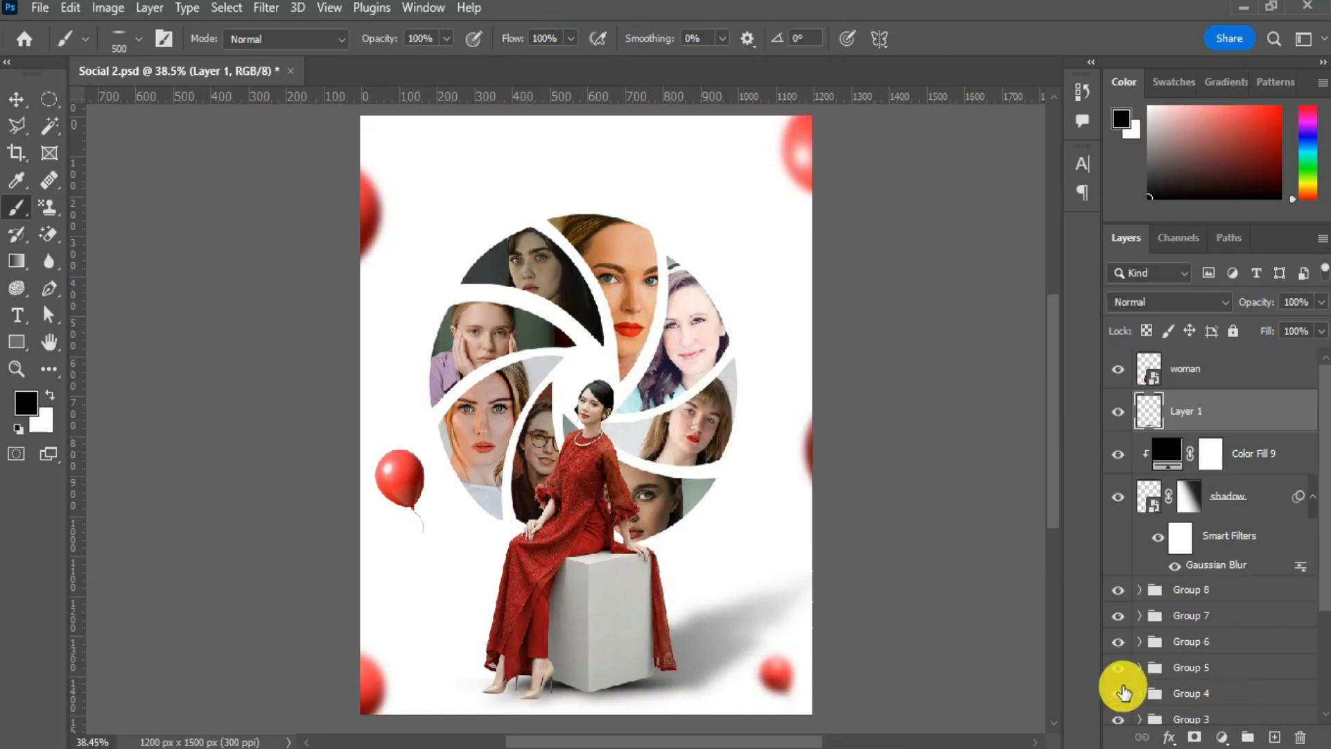
- Set the new empty layer's blend mode to Multiply and its opacity to 76%
{"action": "left_click", "coordinate": [1220, 302]}
{"action": "left_click", "coordinate": [1217, 306]}
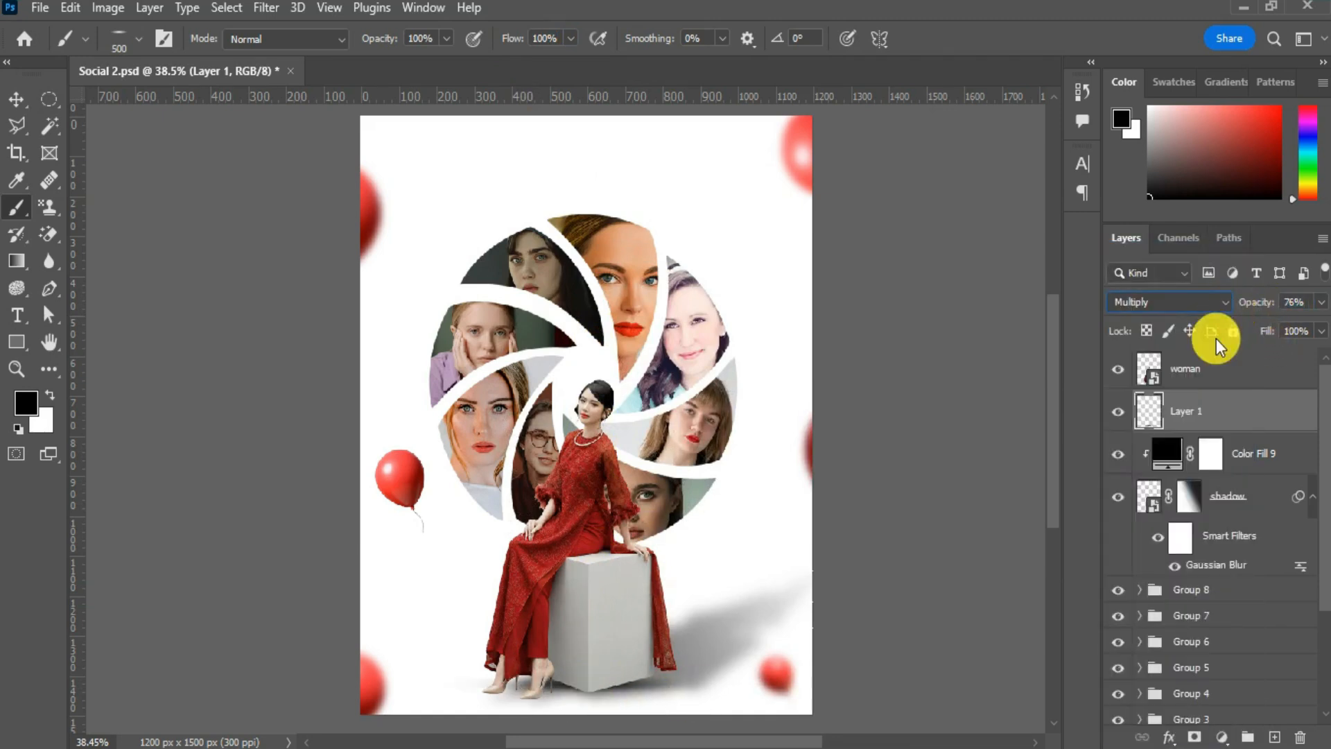
{"action": "left_click", "coordinate": [16, 99]}
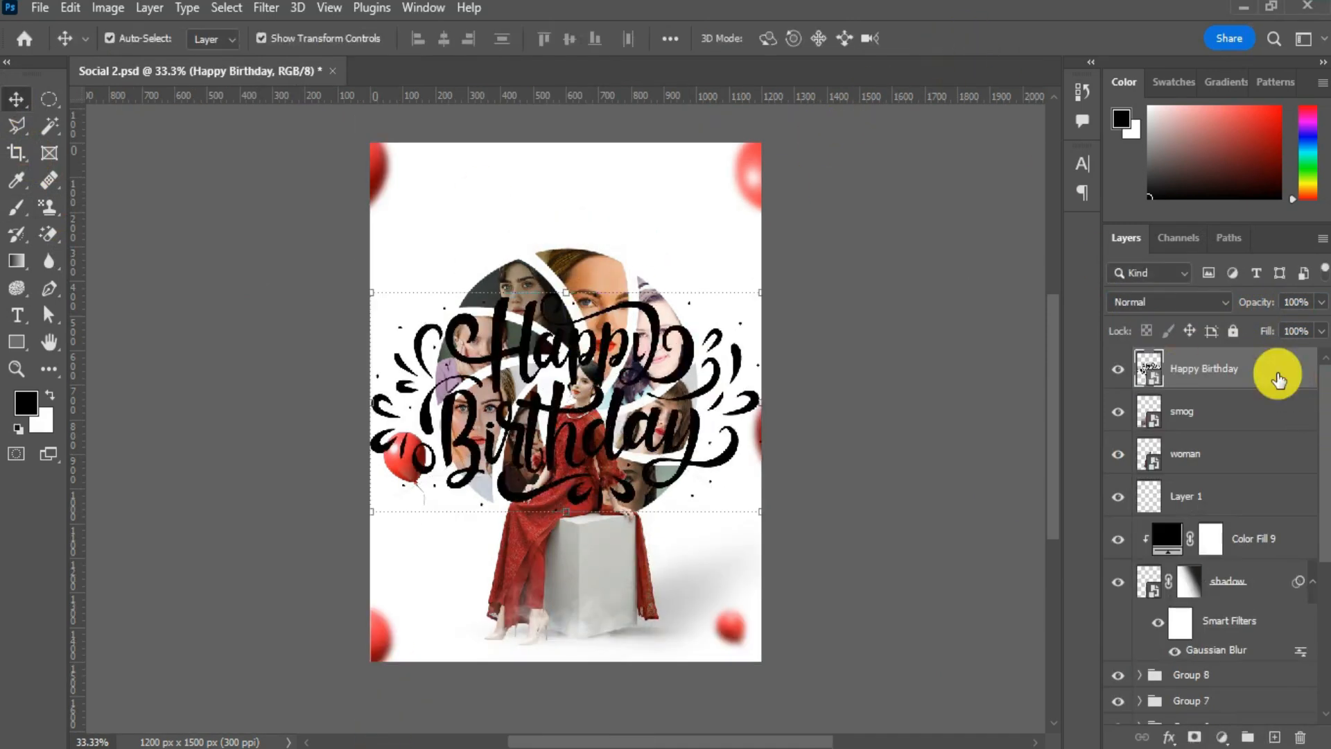
- Give the Happy Birthday lettering a red Color Overlay using #c70205
{"action": "double_click", "coordinate": [1277, 378]}
{"action": "left_click", "coordinate": [676, 377]}
{"action": "left_click", "coordinate": [1033, 172]}
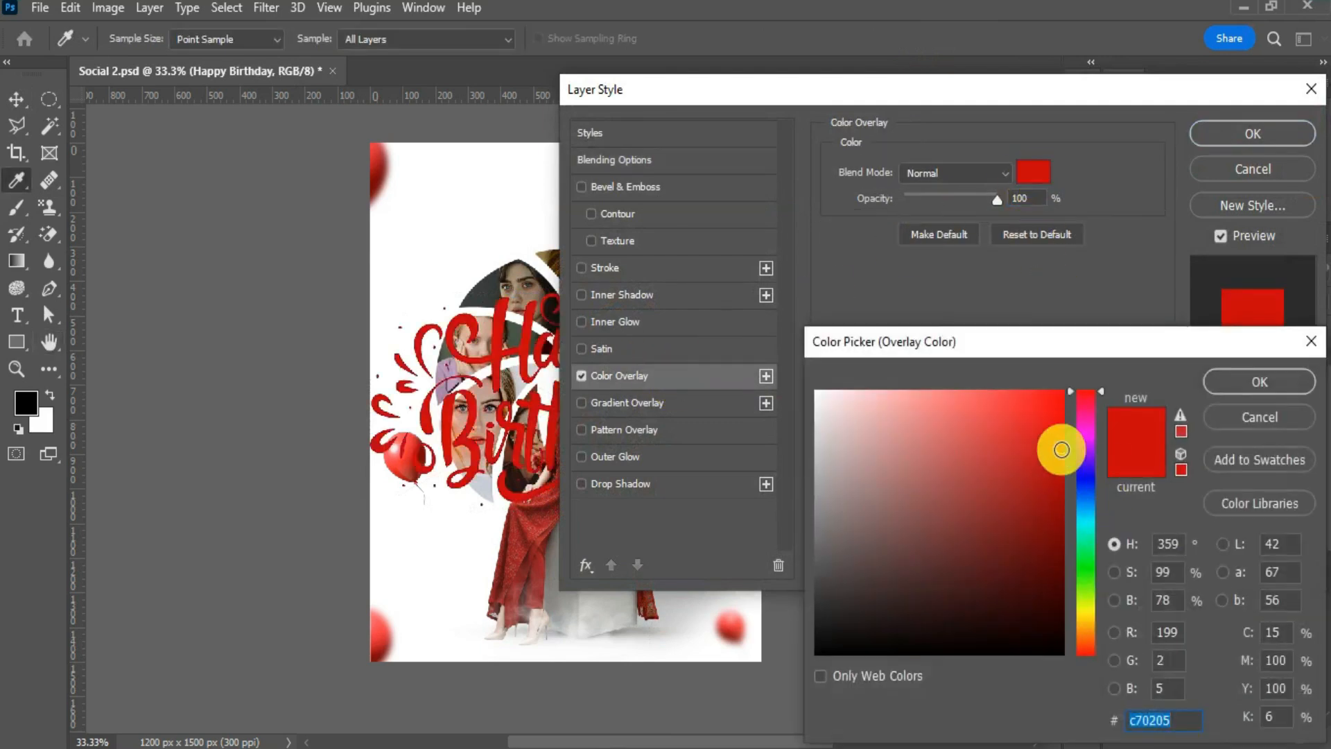
{"action": "left_click", "coordinate": [1232, 382]}
{"action": "left_click", "coordinate": [1209, 133]}
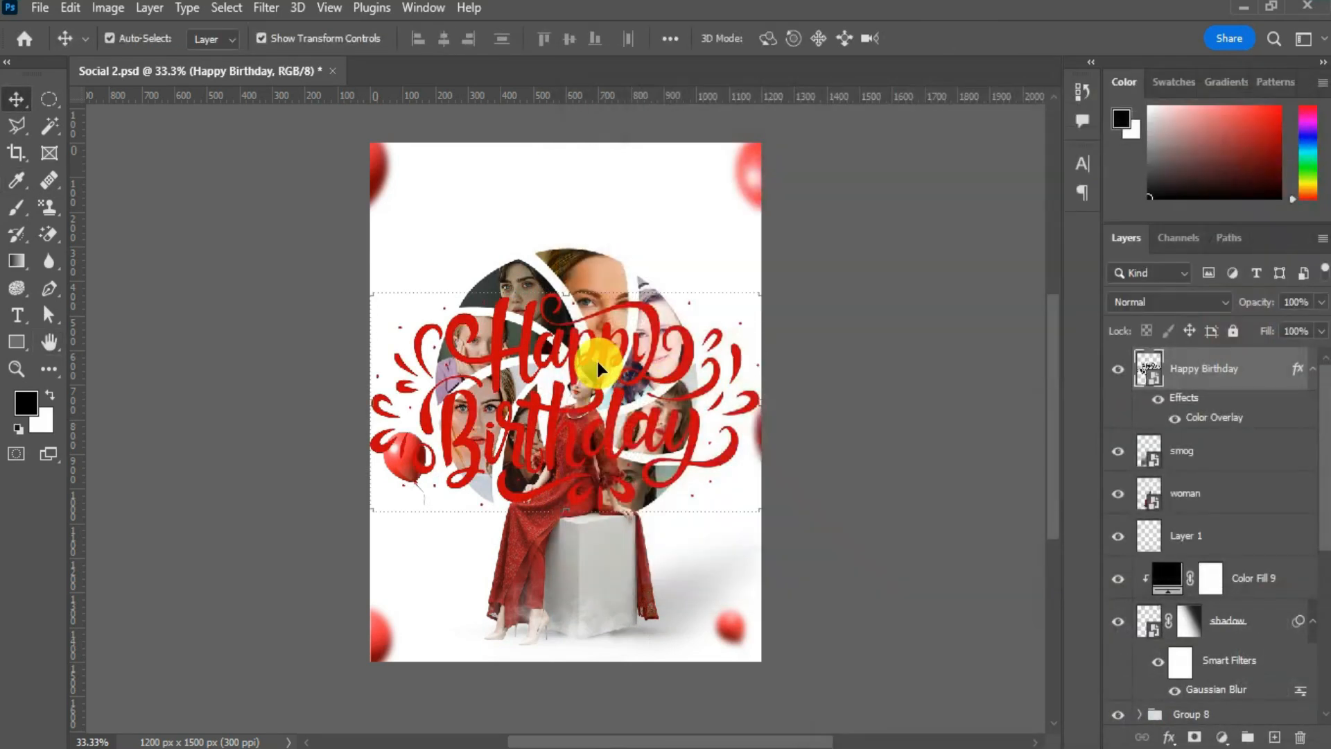
- Scale the Happy Birthday lettering to 10.99% and center it horizontally above the portrait wheel
{"action": "key", "text": "ctrl+t"}
{"action": "left_click_drag", "start_coordinate": [773, 282], "coordinate": [612, 409]}
{"action": "left_click_drag", "start_coordinate": [556, 451], "coordinate": [640, 212]}
{"action": "left_click_drag", "start_coordinate": [687, 137], "coordinate": [614, 206]}
{"action": "left_click_drag", "start_coordinate": [551, 229], "coordinate": [578, 205]}
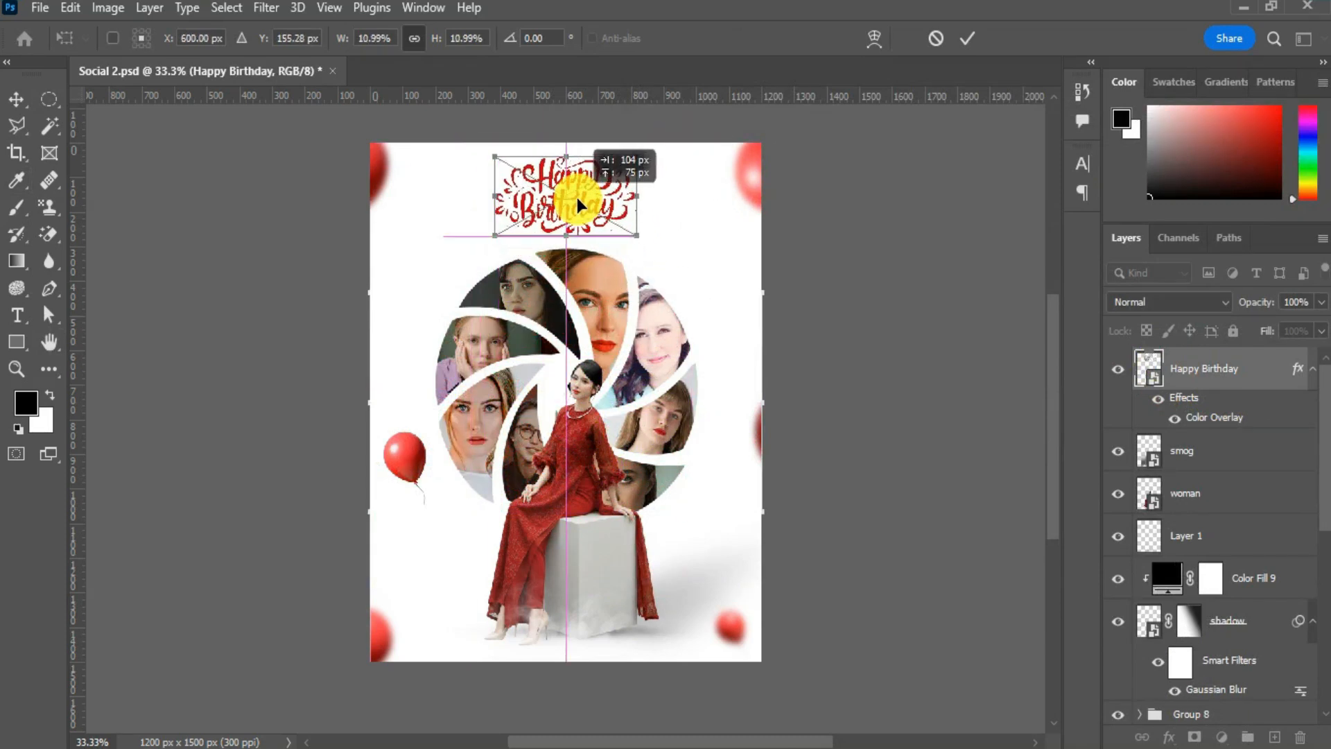
{"action": "left_click", "coordinate": [967, 38]}
- Select the Happy Birthday and Lorem ipsum text layers and group them
{"action": "left_click", "coordinate": [906, 335]}
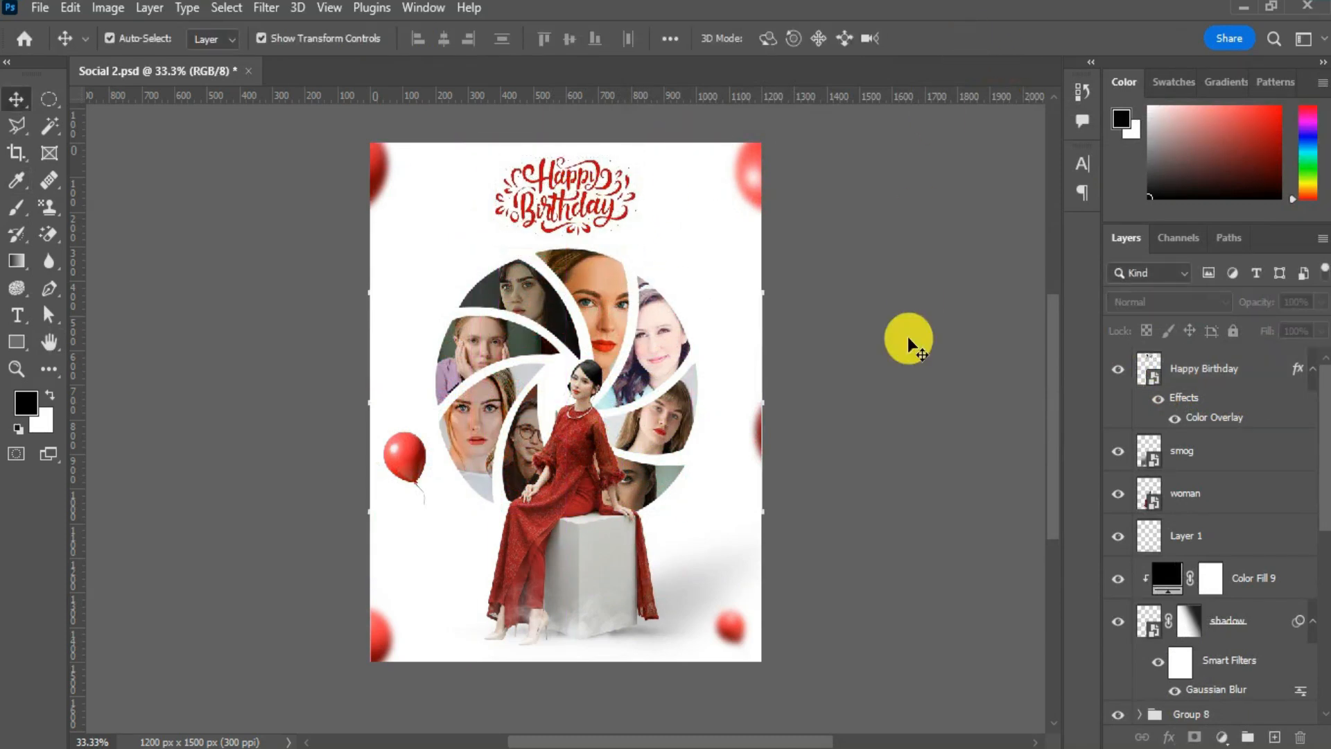
{"action": "left_click", "coordinate": [1234, 380]}
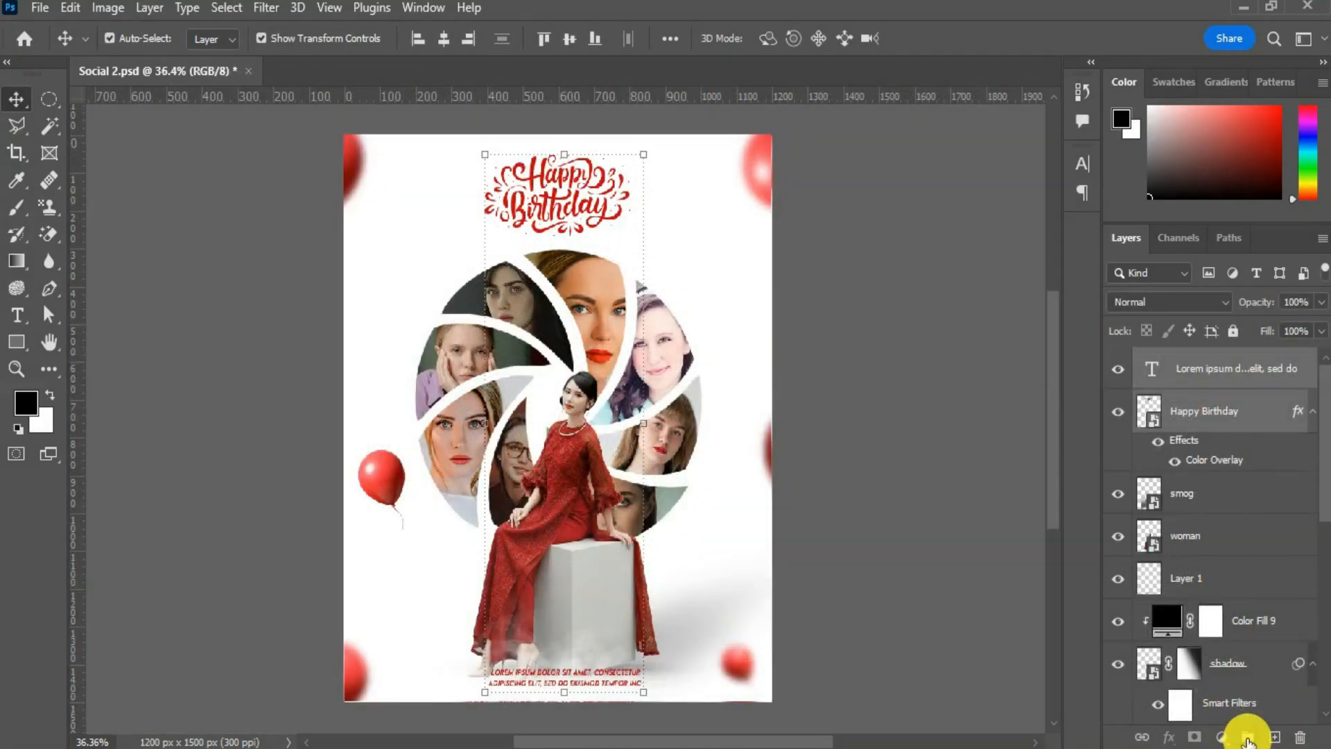
{"action": "left_click", "coordinate": [1247, 737]}
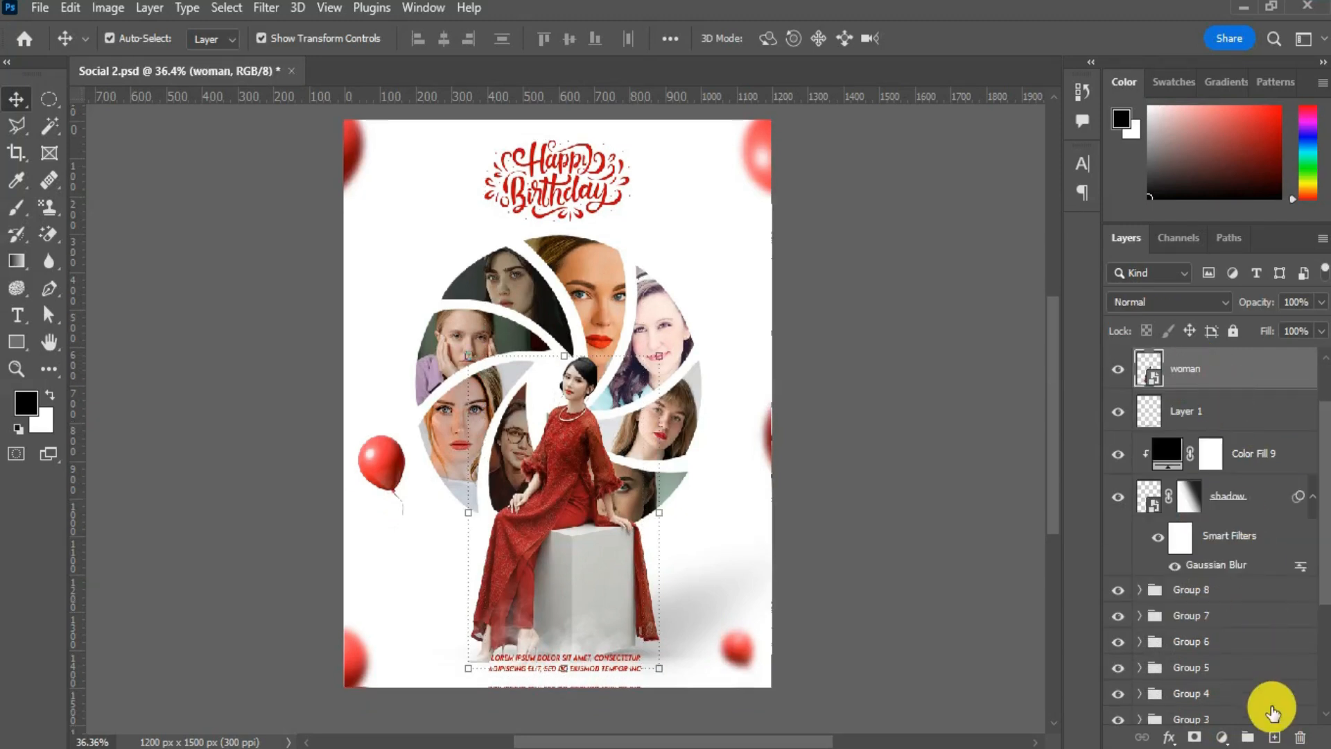
- On a new layer above the woman, draw a balloon-red #fe474a gradient fading inward from the canvas's left edge, blended as Linear Dodge (Add)
{"action": "left_click", "coordinate": [1278, 736]}
{"action": "left_click", "coordinate": [25, 402]}
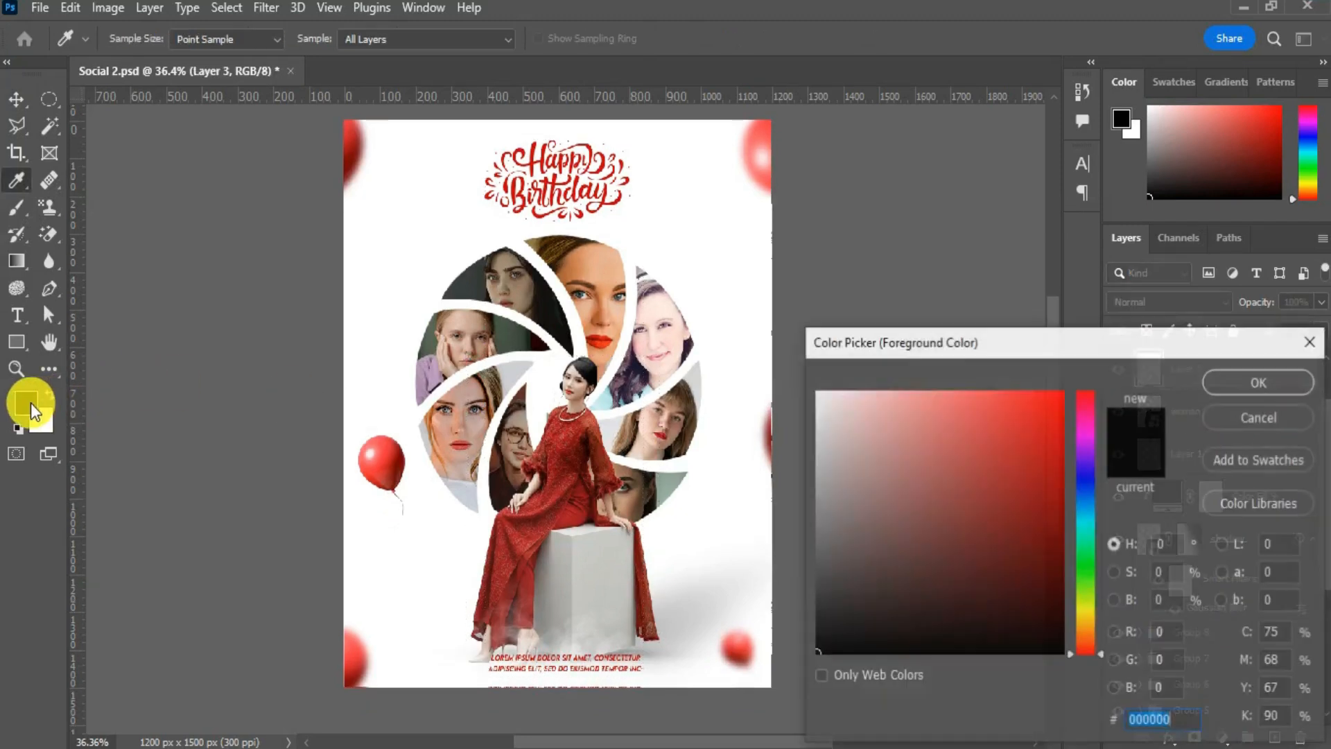
{"action": "left_click", "coordinate": [389, 435]}
{"action": "left_click", "coordinate": [1259, 381]}
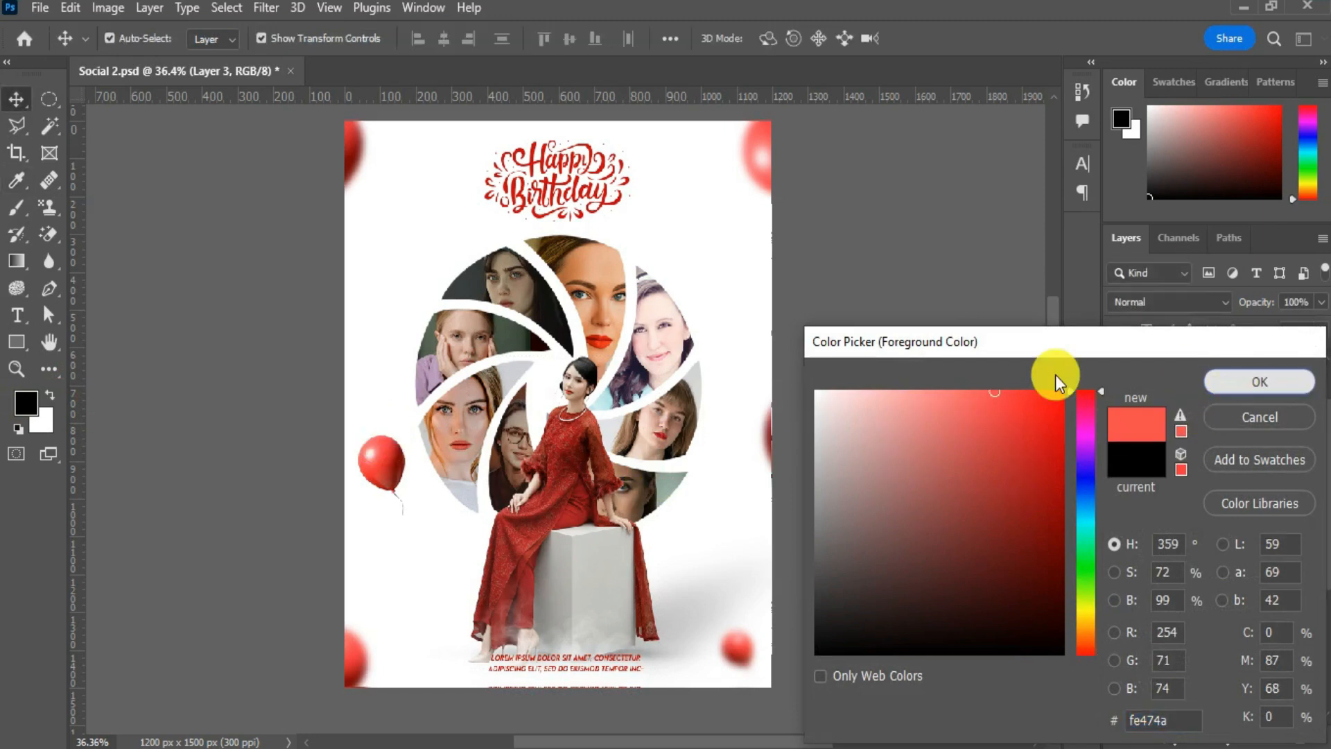
{"action": "left_click", "coordinate": [16, 262]}
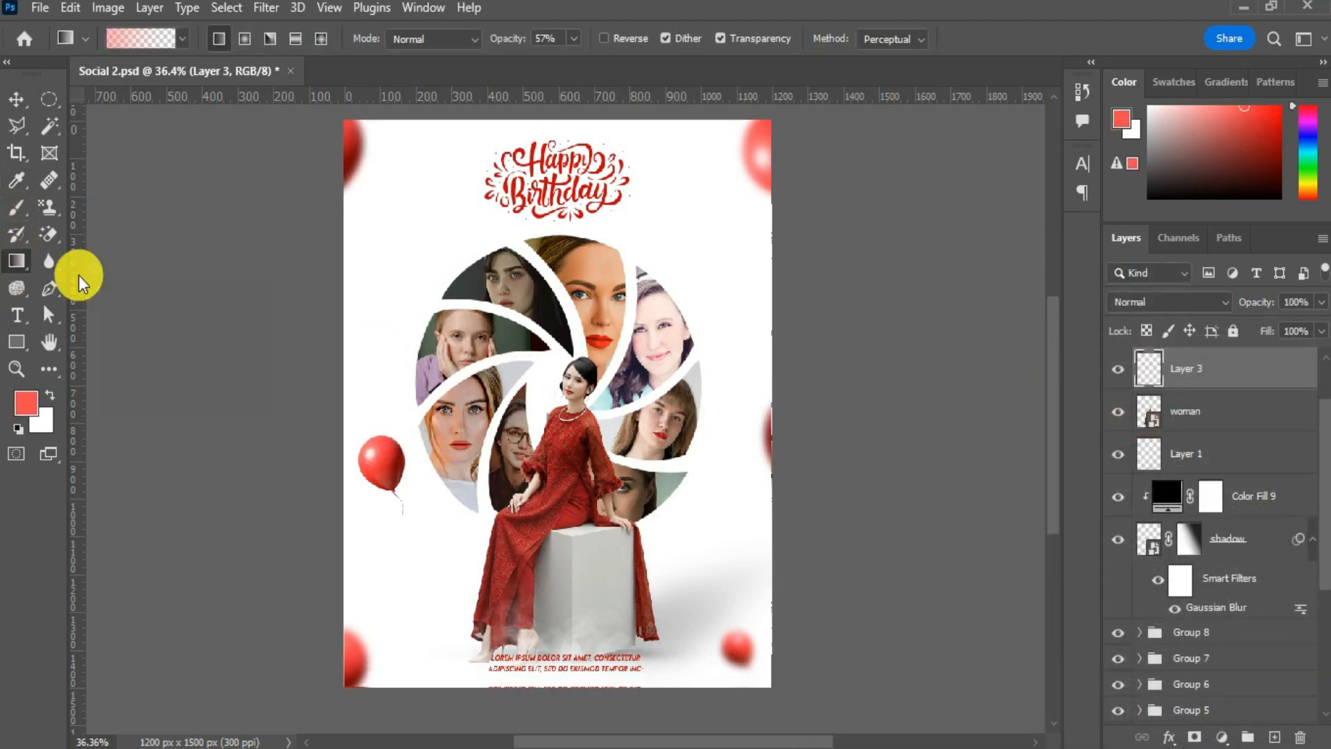
{"action": "left_click_drag", "start_coordinate": [318, 359], "coordinate": [489, 353]}
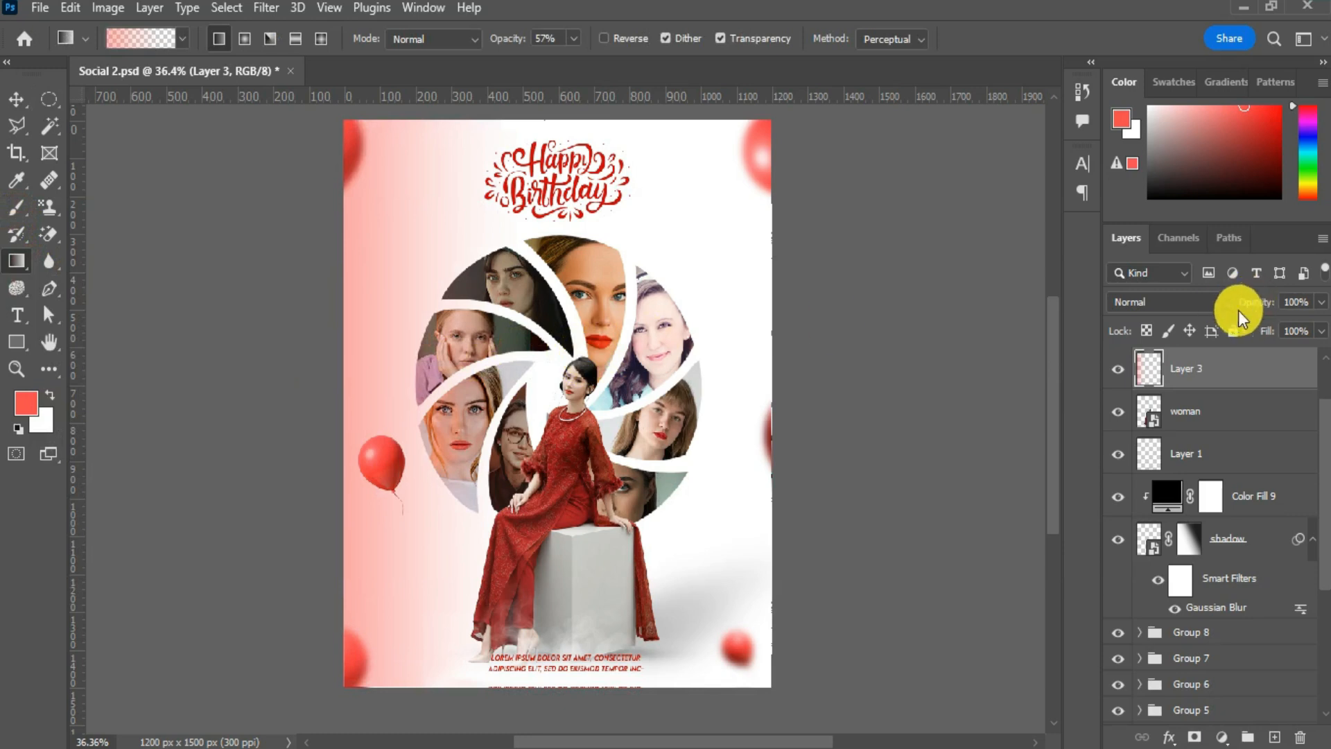
{"action": "left_click", "coordinate": [1220, 303]}
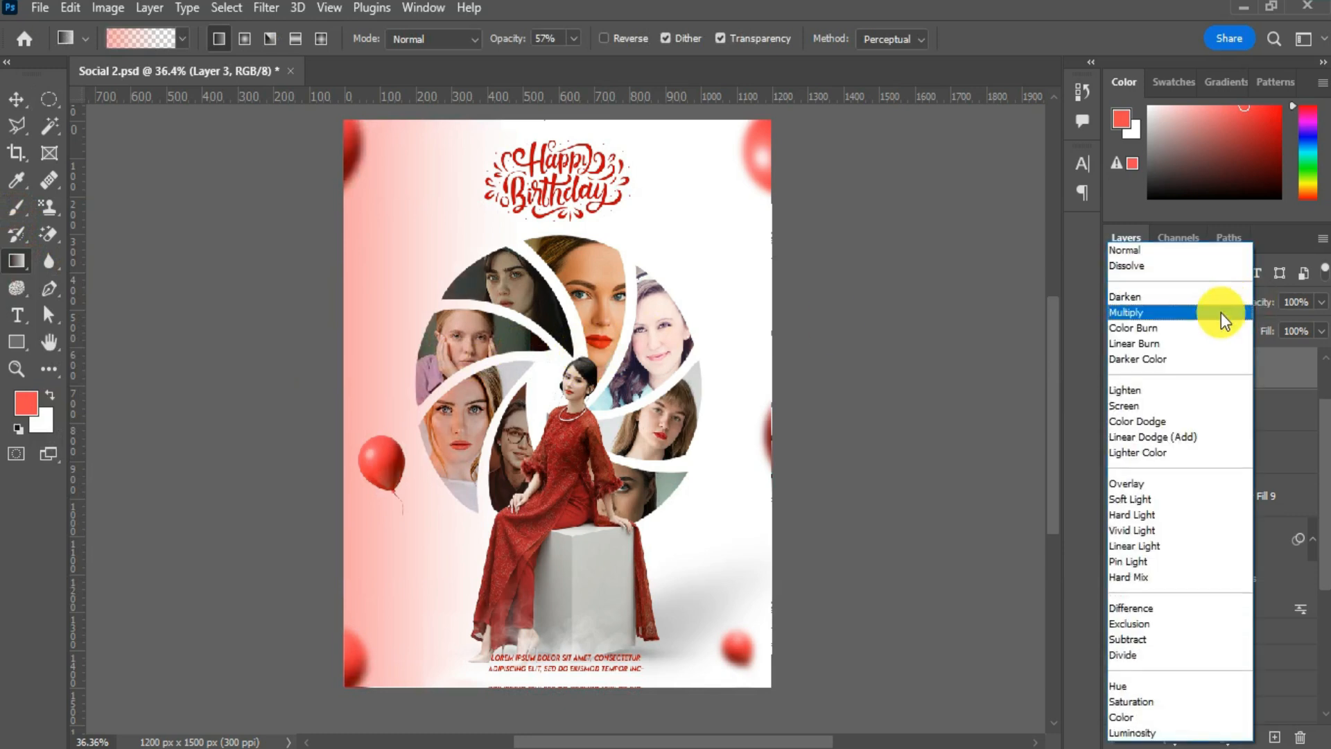
{"action": "left_click", "coordinate": [1194, 436]}
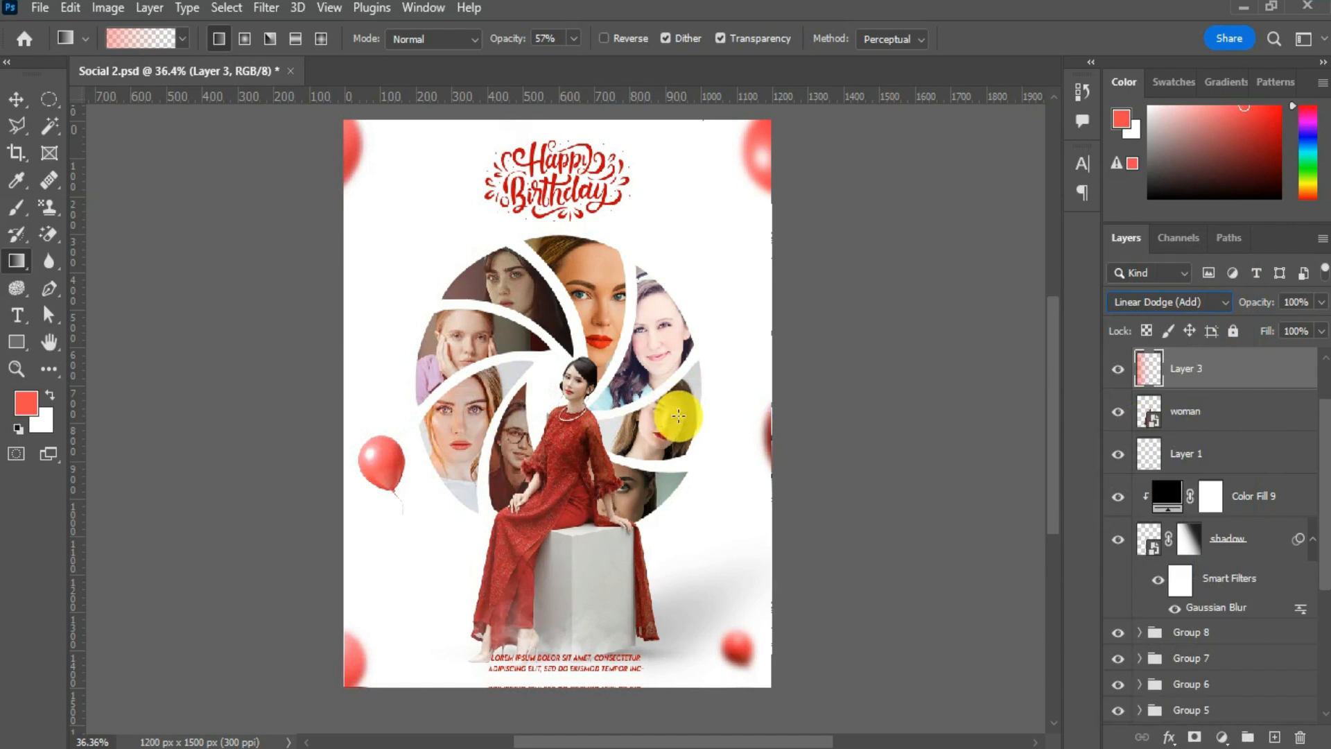
- Change the foreground color to #ff0004 and strengthen the red gradient on the canvas's left side
{"action": "left_click", "coordinate": [24, 401]}
{"action": "left_click", "coordinate": [1061, 392]}
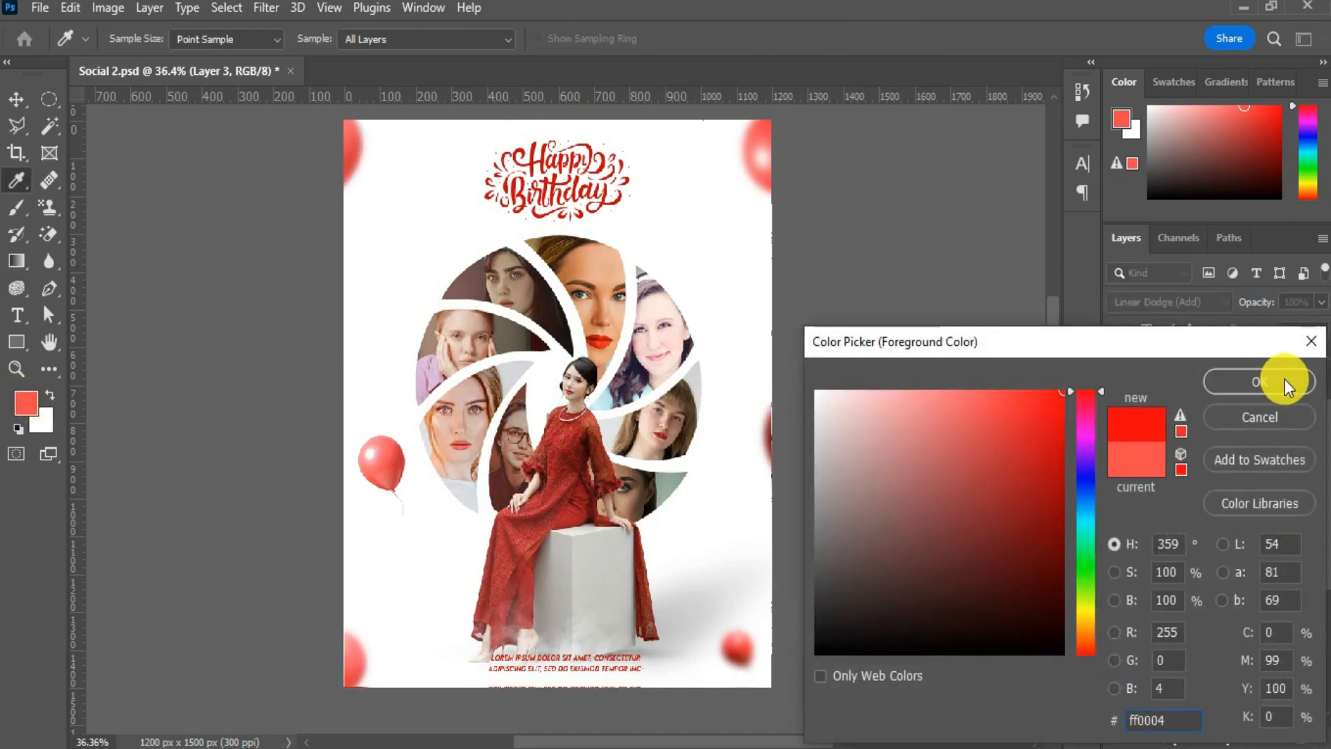
{"action": "left_click", "coordinate": [1282, 386]}
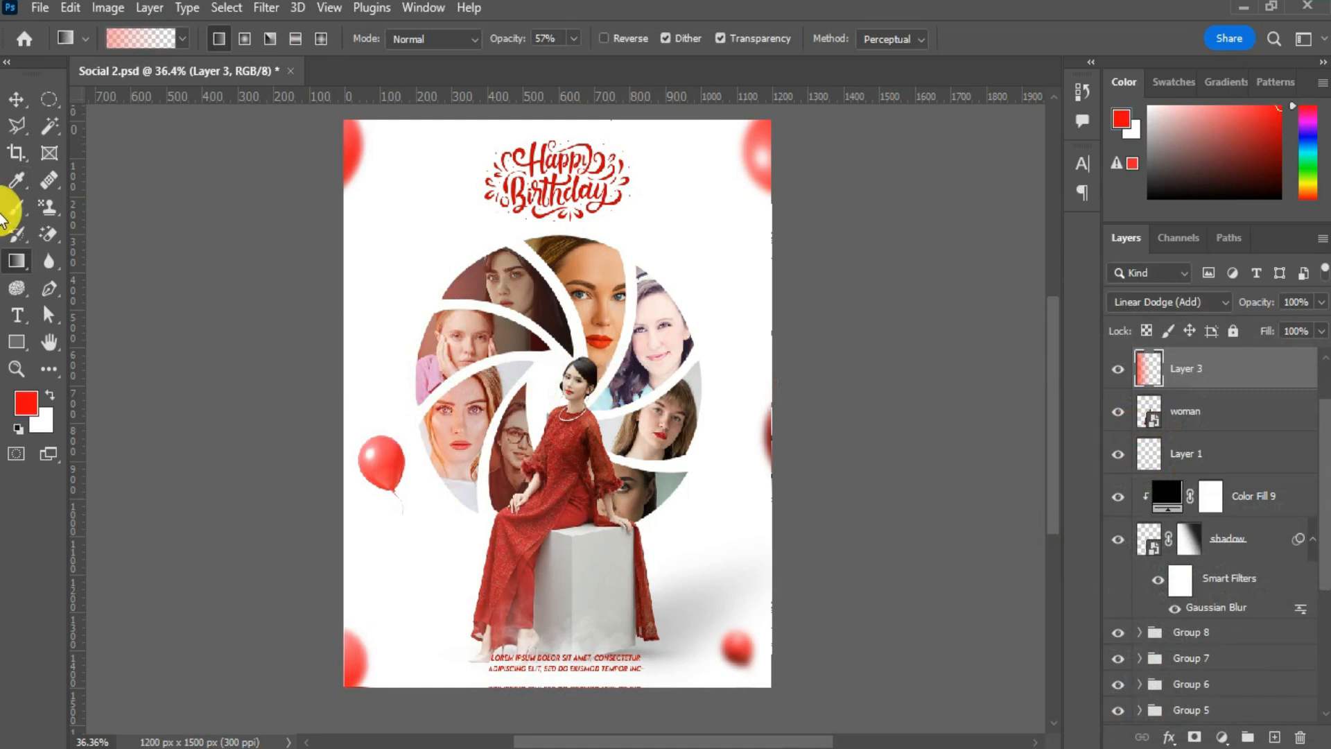
- Hide and show the red gradient layer to compare the artwork with and without it
{"action": "left_click", "coordinate": [17, 109]}
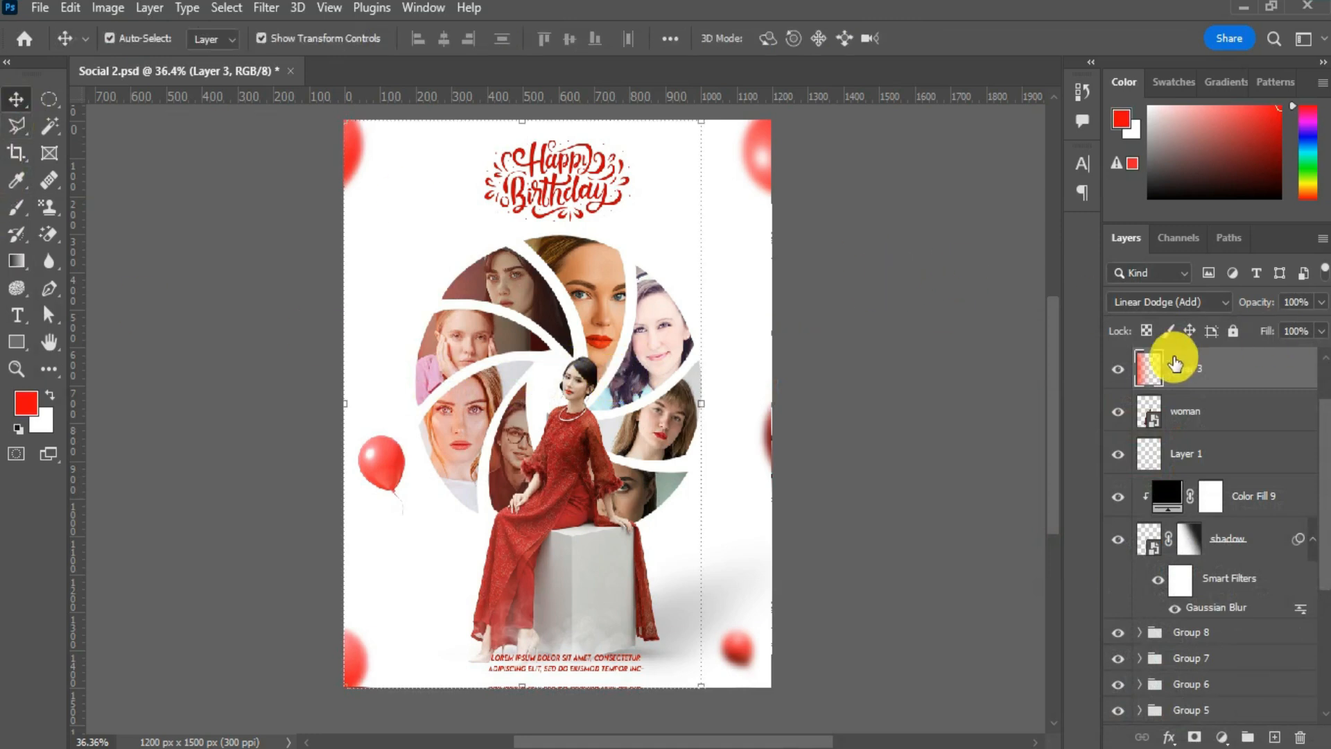
{"action": "left_click", "coordinate": [1118, 371]}
{"action": "left_click", "coordinate": [1118, 372]}
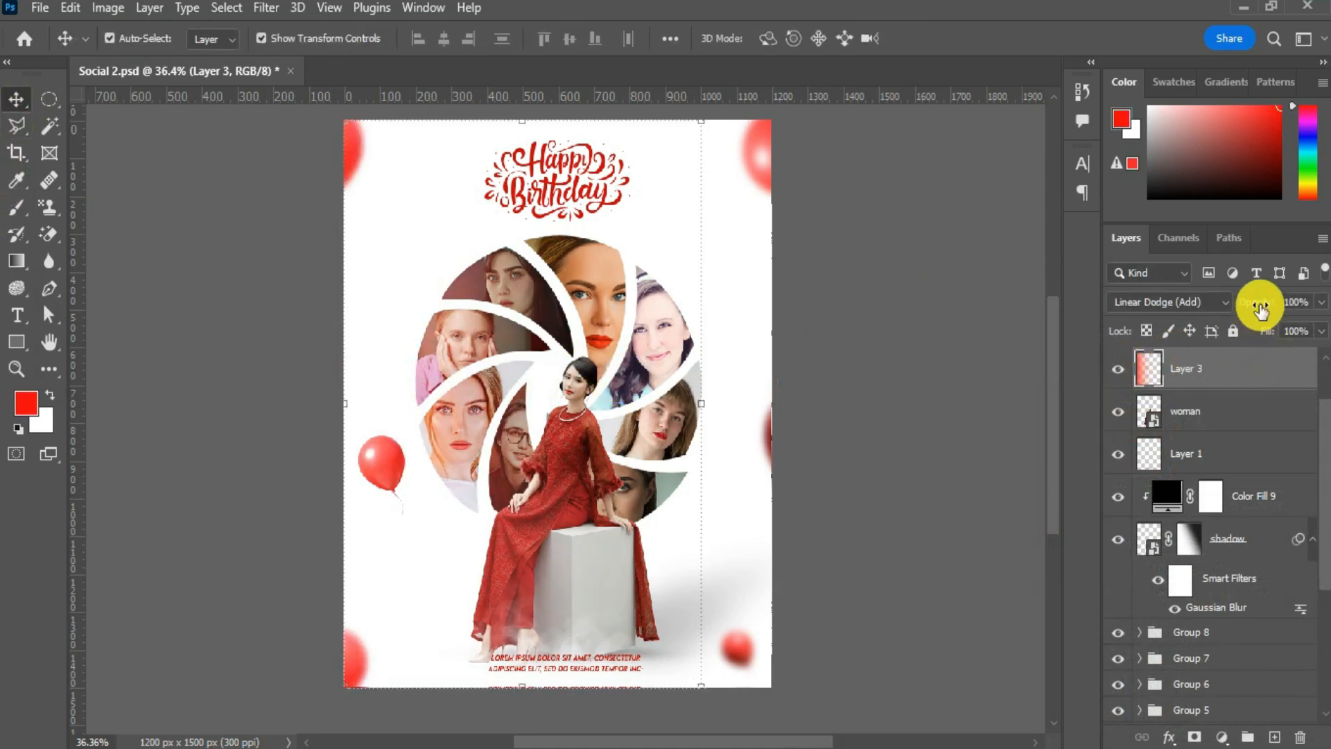
{"action": "left_click", "coordinate": [933, 454]}
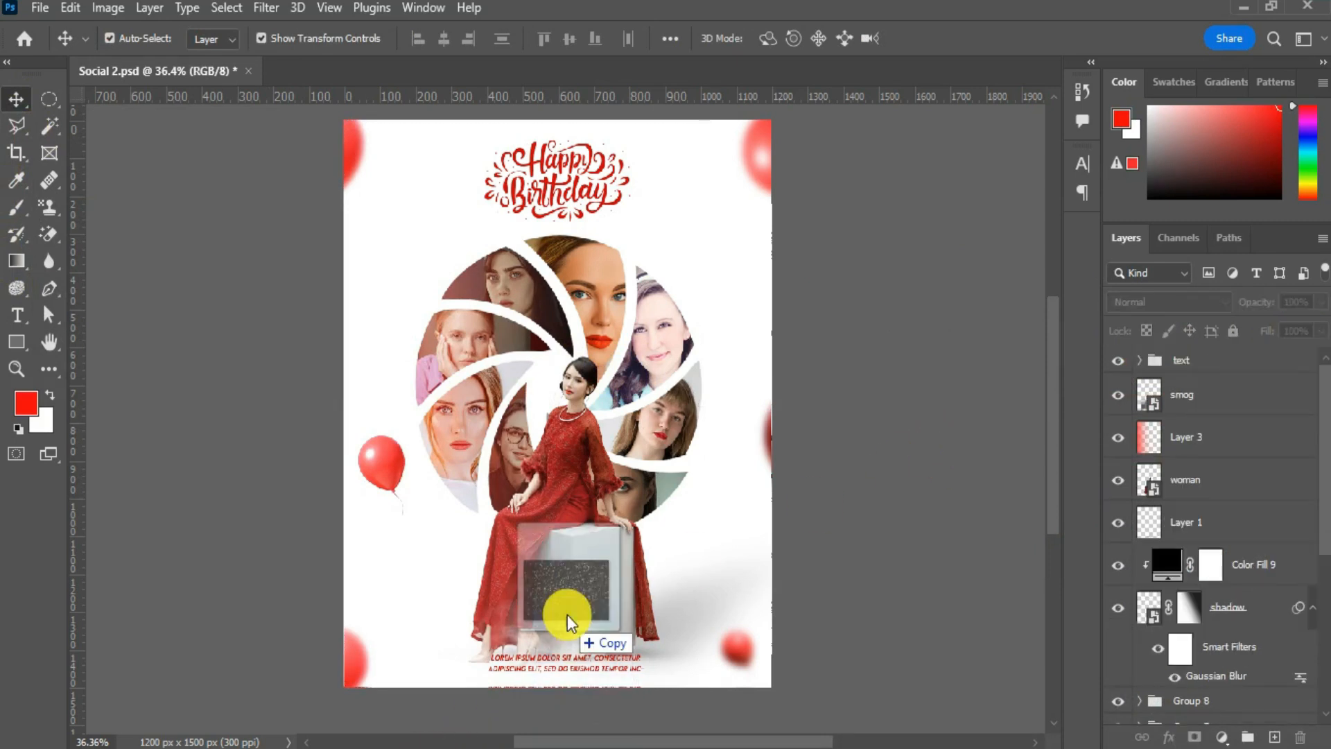
- Place the gold glitter image above all layers and set its blend mode to Screen
{"action": "left_click_drag", "start_coordinate": [568, 621], "coordinate": [555, 541]}
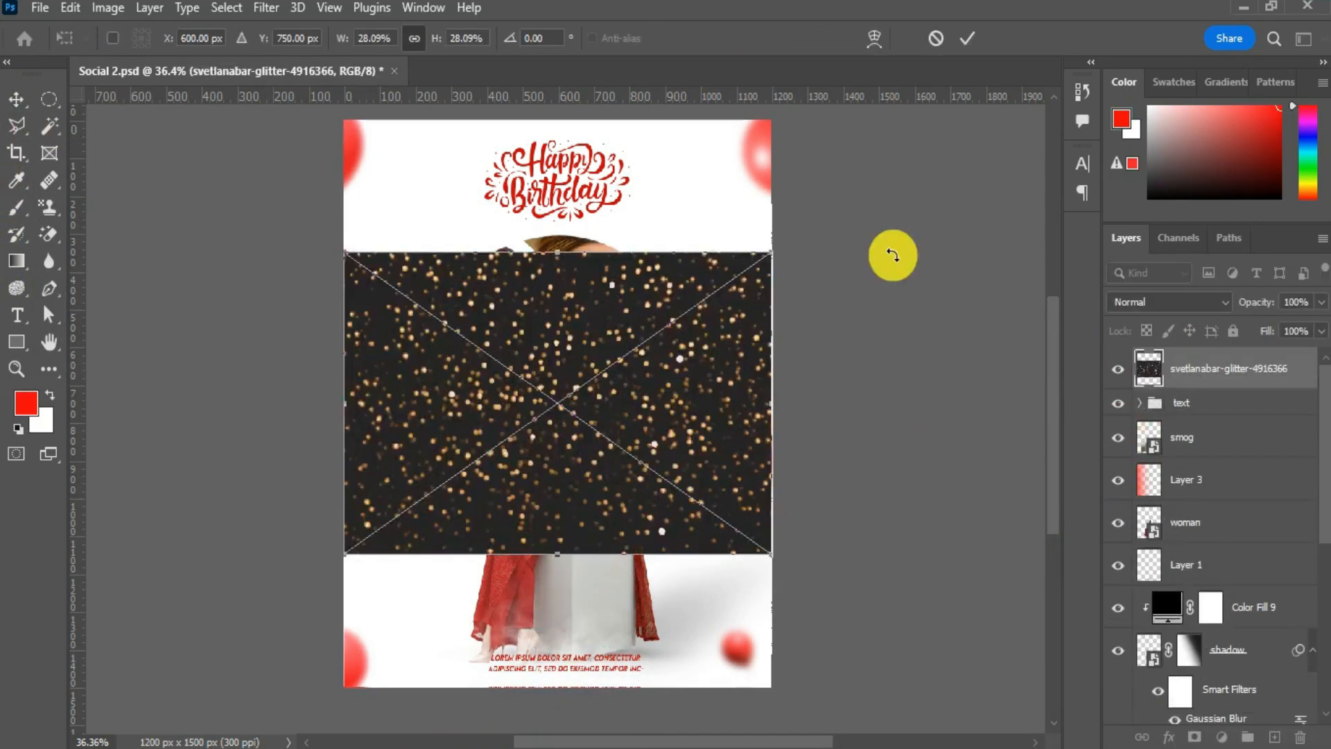
{"action": "left_click", "coordinate": [967, 38]}
{"action": "left_click", "coordinate": [1224, 302]}
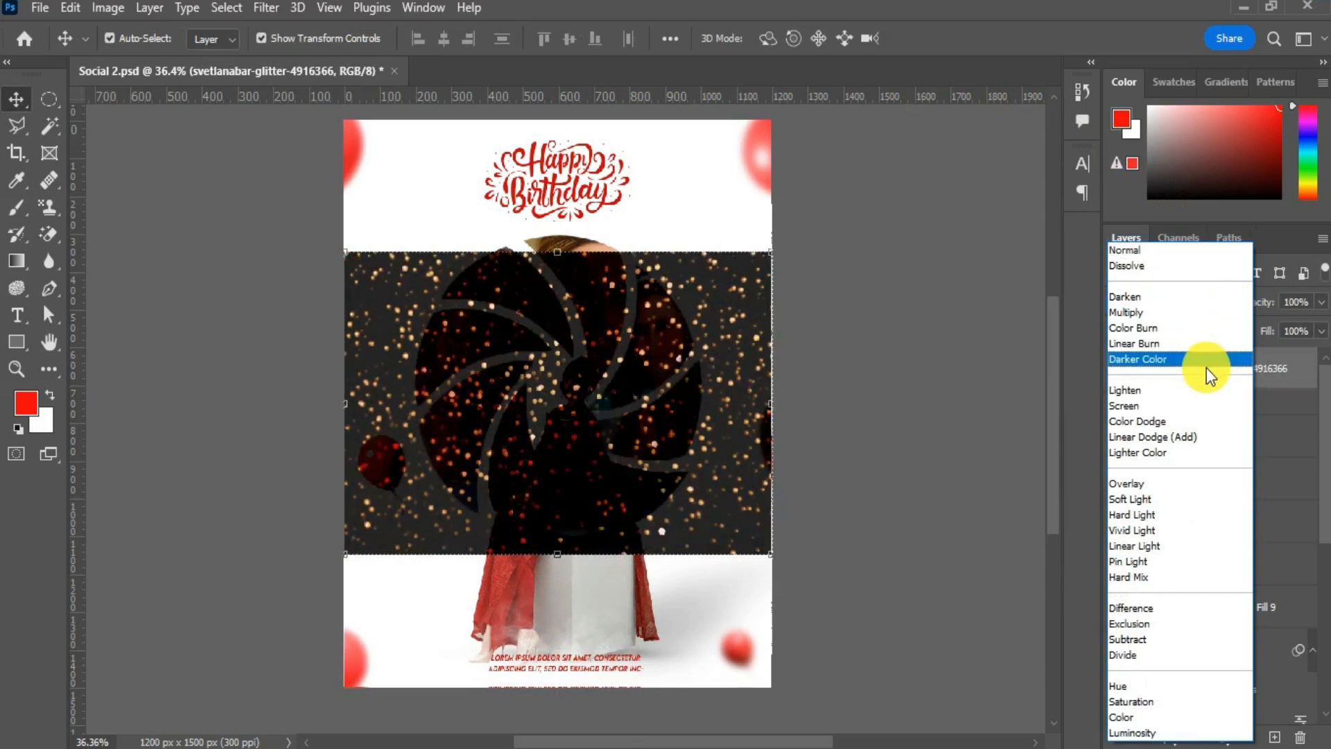
{"action": "left_click", "coordinate": [1188, 406]}
- Align the glitter with the bottom of the canvas and scale it to 52.67% so it covers the whole design
{"action": "left_click_drag", "start_coordinate": [691, 481], "coordinate": [689, 571]}
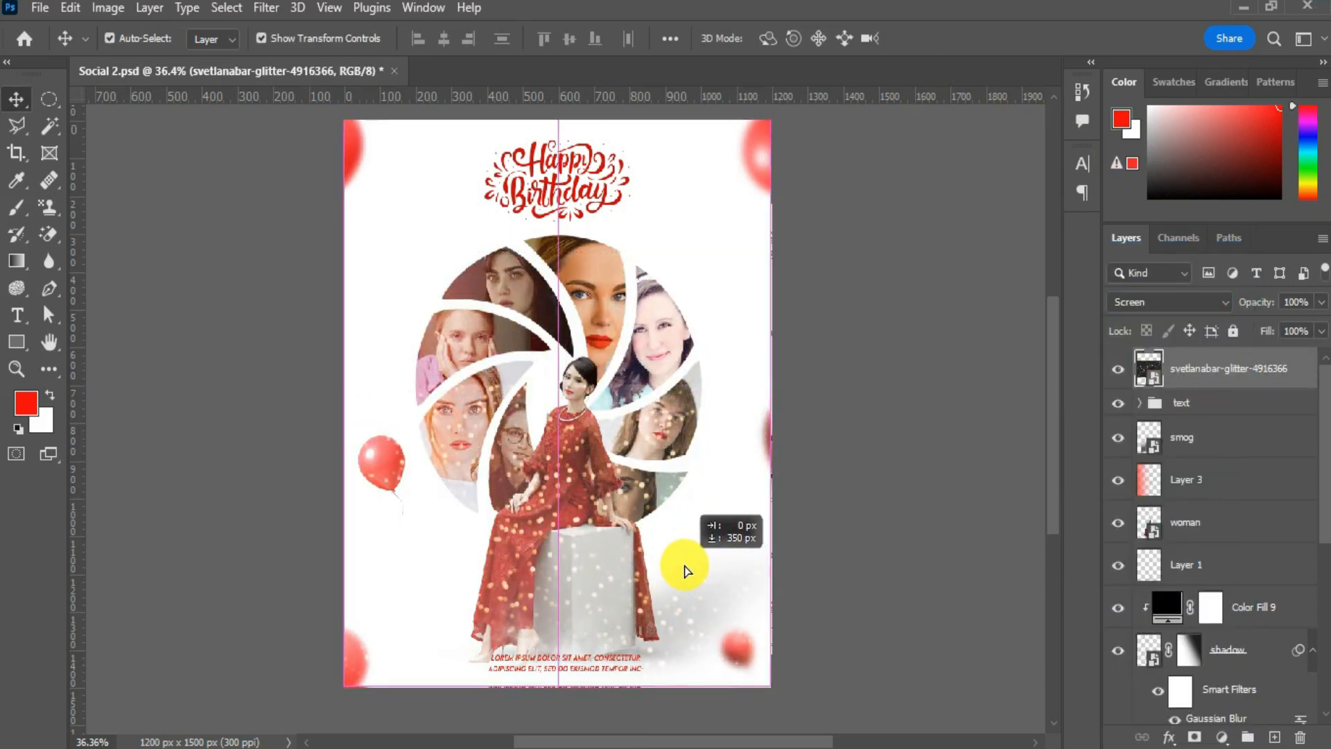
{"action": "key", "text": "ctrl+t"}
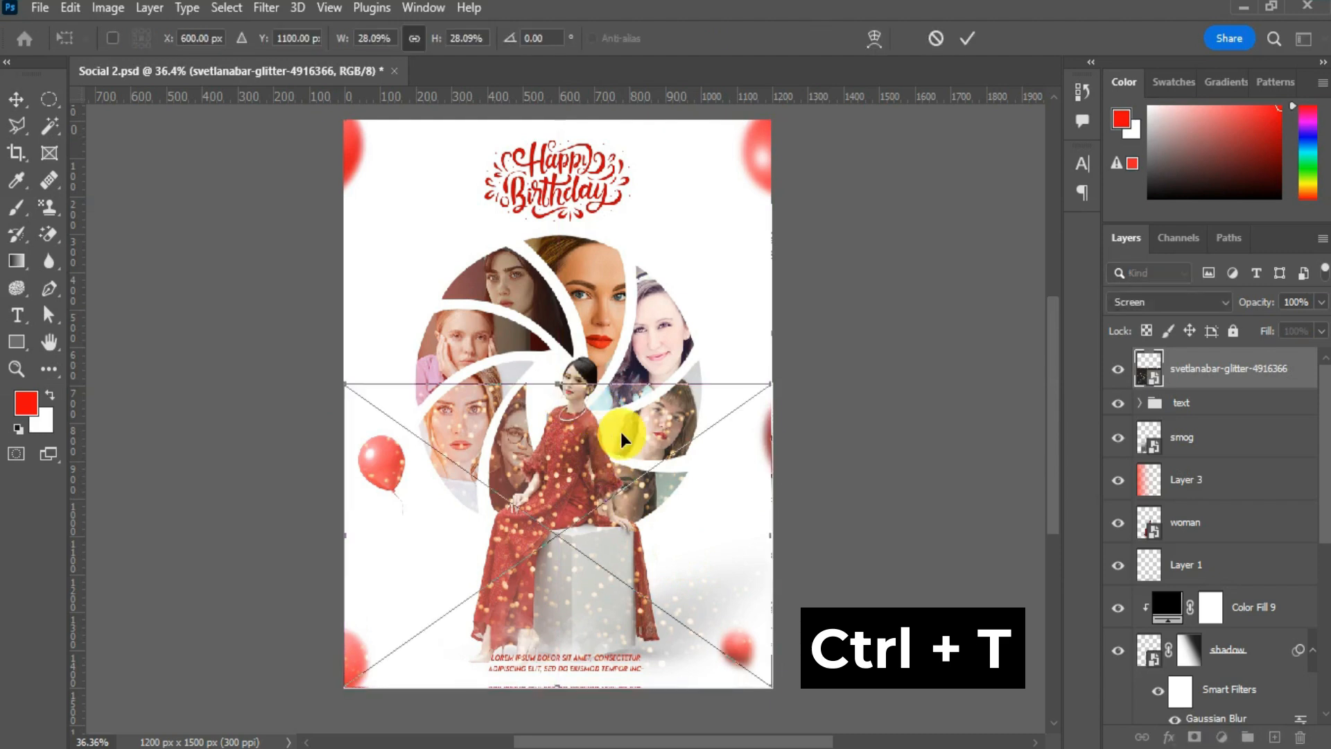
{"action": "left_click_drag", "start_coordinate": [624, 383], "coordinate": [623, 122]}
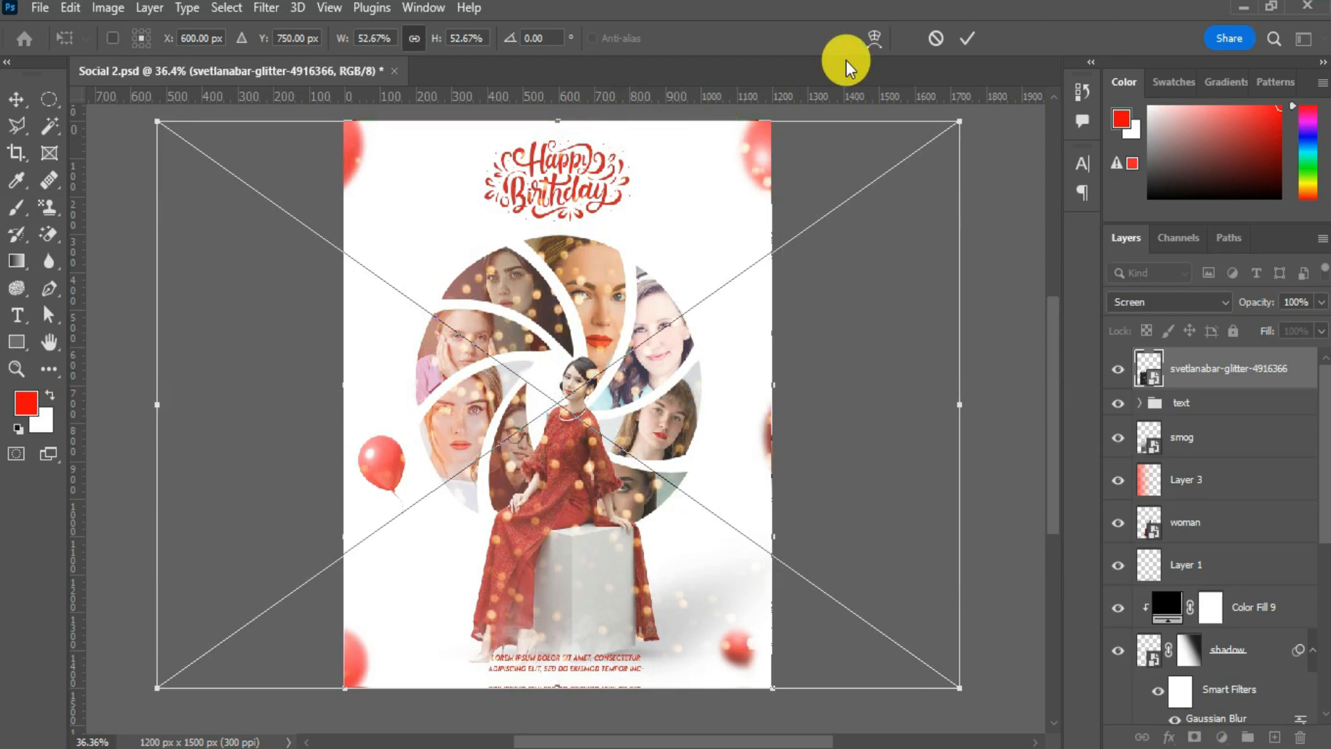
{"action": "left_click", "coordinate": [967, 38]}
- Hide the glitter with a black layer mask and reveal it around the design's edges with a white 500 px brush at 75% opacity
{"action": "key", "text": "alt"}
{"action": "left_click", "coordinate": [1194, 737], "text": "alt"}
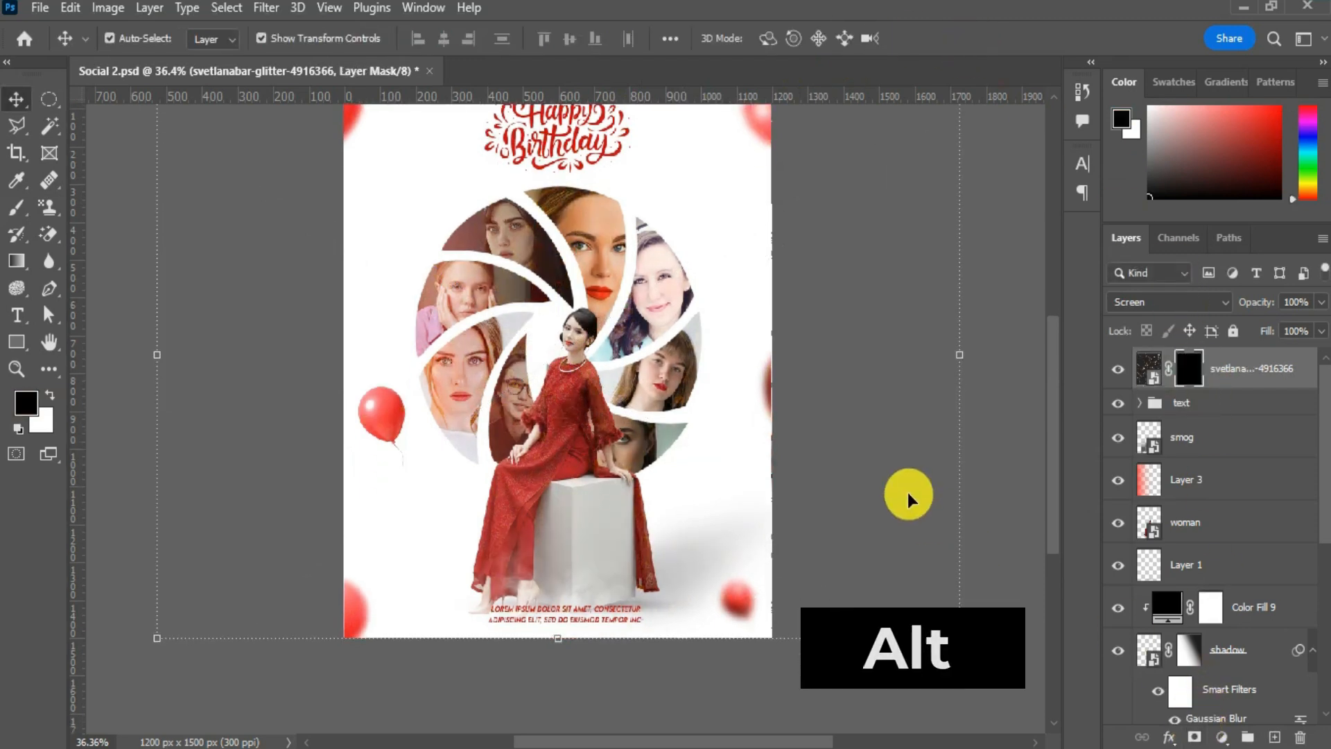
{"action": "left_click", "coordinate": [19, 215]}
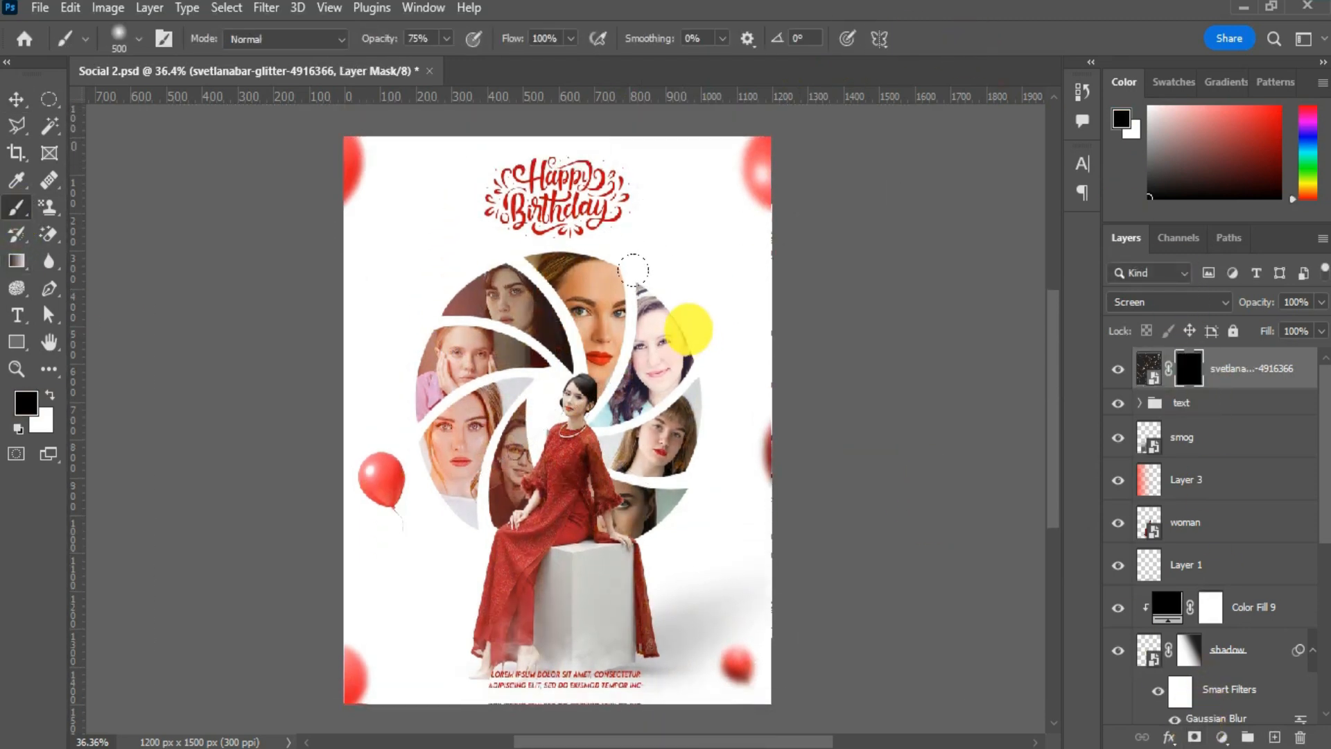
{"action": "key", "text": "x"}
{"action": "mouse_move", "coordinate": [774, 460]}
{"action": "left_mouse_down"}
{"action": "mouse_move", "coordinate": [684, 644]}
{"action": "mouse_move", "coordinate": [450, 674]}
{"action": "left_mouse_up"}
{"action": "mouse_move", "coordinate": [357, 578]}
{"action": "left_mouse_down"}
{"action": "mouse_move", "coordinate": [298, 592]}
{"action": "mouse_move", "coordinate": [317, 596]}
{"action": "mouse_move", "coordinate": [280, 580]}
{"action": "mouse_move", "coordinate": [282, 345]}
{"action": "mouse_move", "coordinate": [298, 400]}
{"action": "mouse_move", "coordinate": [349, 62]}
{"action": "mouse_move", "coordinate": [323, 93]}
{"action": "mouse_move", "coordinate": [321, 144]}
{"action": "mouse_move", "coordinate": [295, 125]}
{"action": "mouse_move", "coordinate": [269, 409]}
{"action": "mouse_move", "coordinate": [296, 562]}
{"action": "mouse_move", "coordinate": [331, 641]}
{"action": "mouse_move", "coordinate": [388, 643]}
{"action": "mouse_move", "coordinate": [299, 620]}
{"action": "mouse_move", "coordinate": [724, 520]}
{"action": "mouse_move", "coordinate": [692, 434]}
{"action": "mouse_move", "coordinate": [738, 151]}
{"action": "mouse_move", "coordinate": [479, 117]}
{"action": "mouse_move", "coordinate": [299, 115]}
{"action": "mouse_move", "coordinate": [232, 234]}
{"action": "mouse_move", "coordinate": [263, 233]}
{"action": "mouse_move", "coordinate": [286, 323]}
{"action": "mouse_move", "coordinate": [449, 362]}
{"action": "left_mouse_up"}
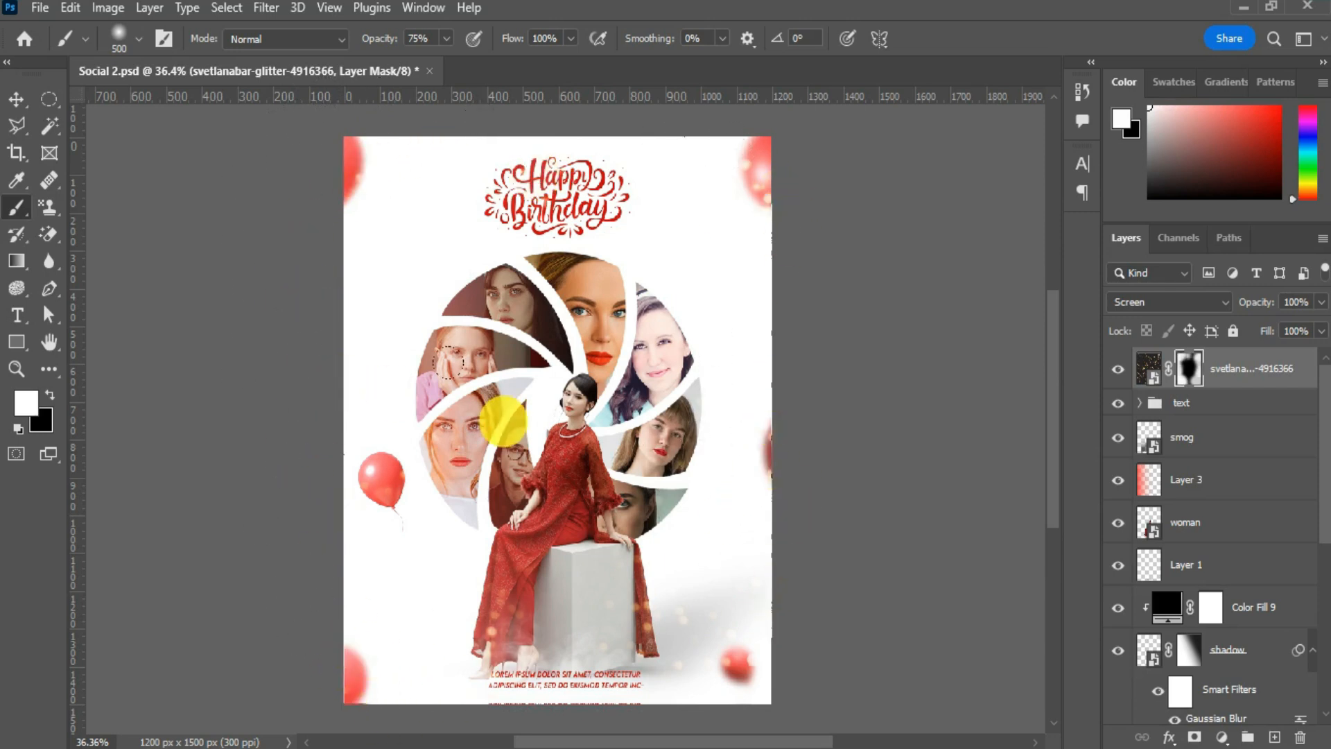
{"action": "left_click", "coordinate": [16, 111]}
{"action": "left_click", "coordinate": [499, 395]}
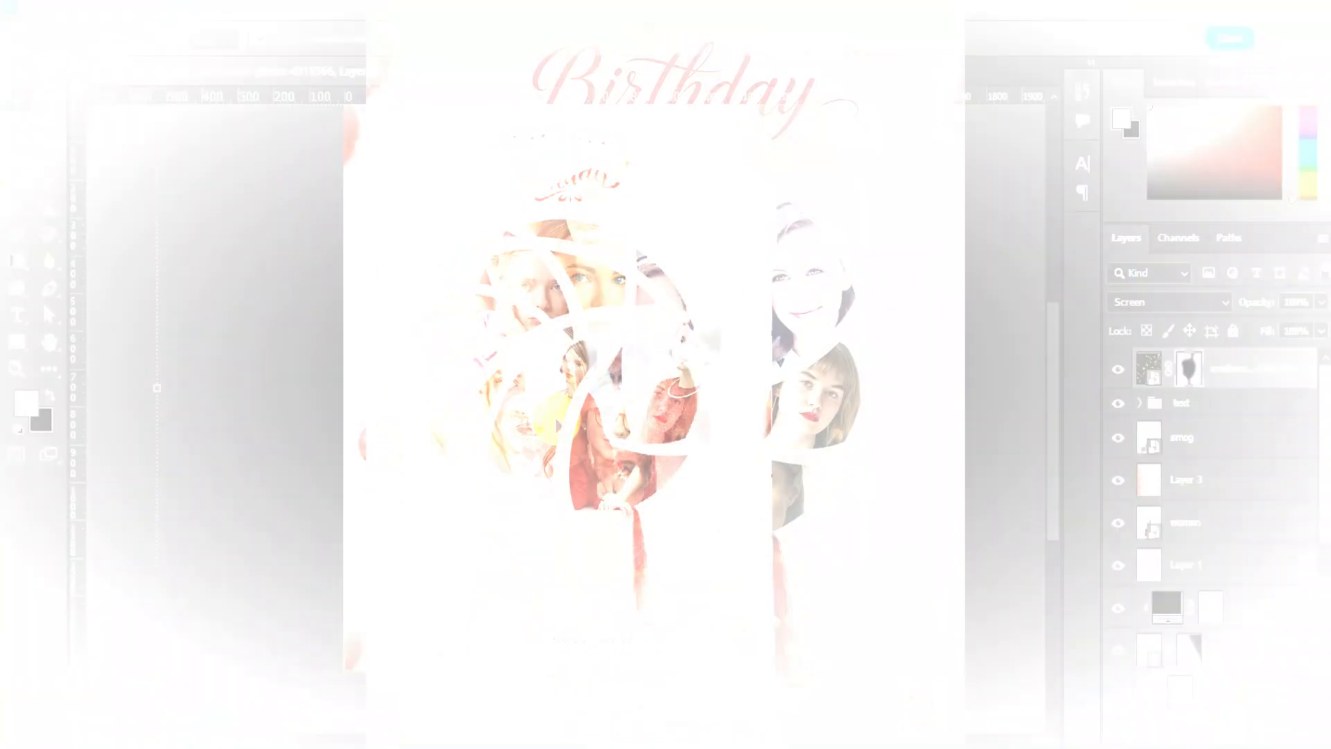